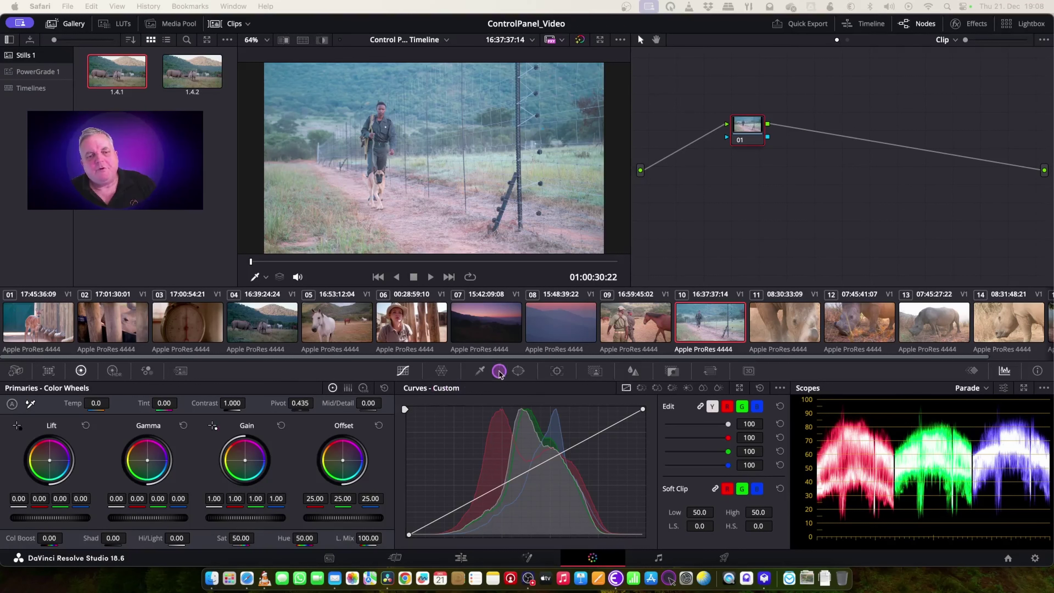
Step: Balance clip 06 with Lift about -0.01, Gamma about -0.02 with green -0.03 and blue -0.01, and blue Gain 0.99
left_click(420, 328)
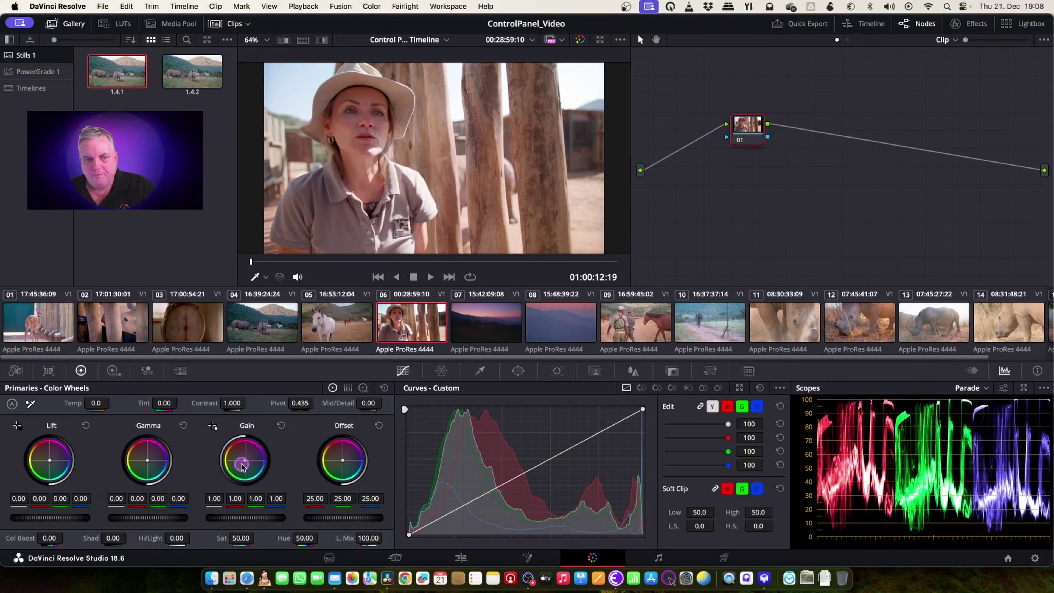
left_click_drag(243, 463, 241, 460)
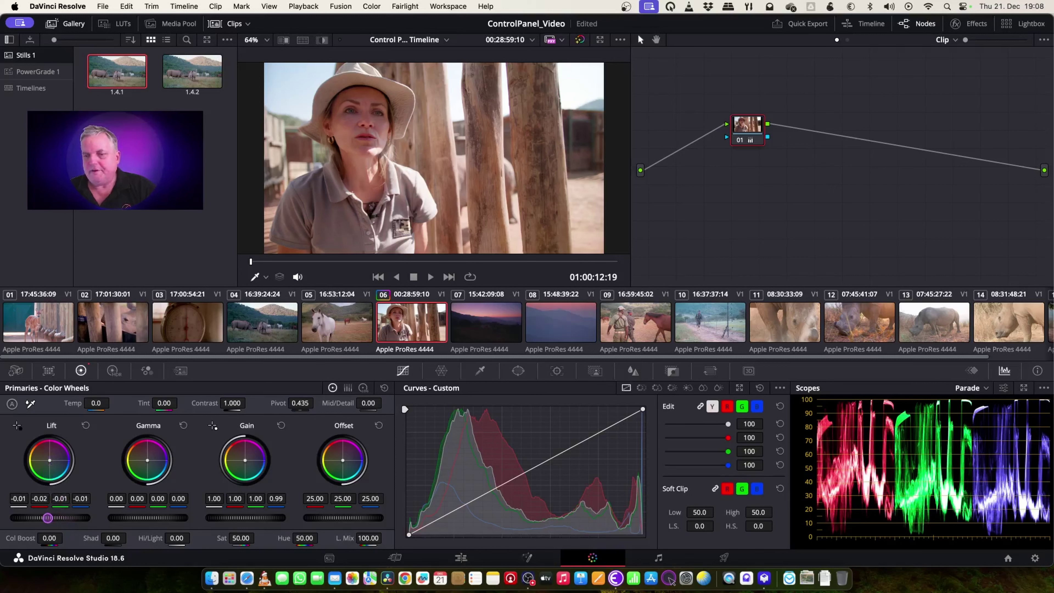
left_click_drag(164, 516, 146, 516)
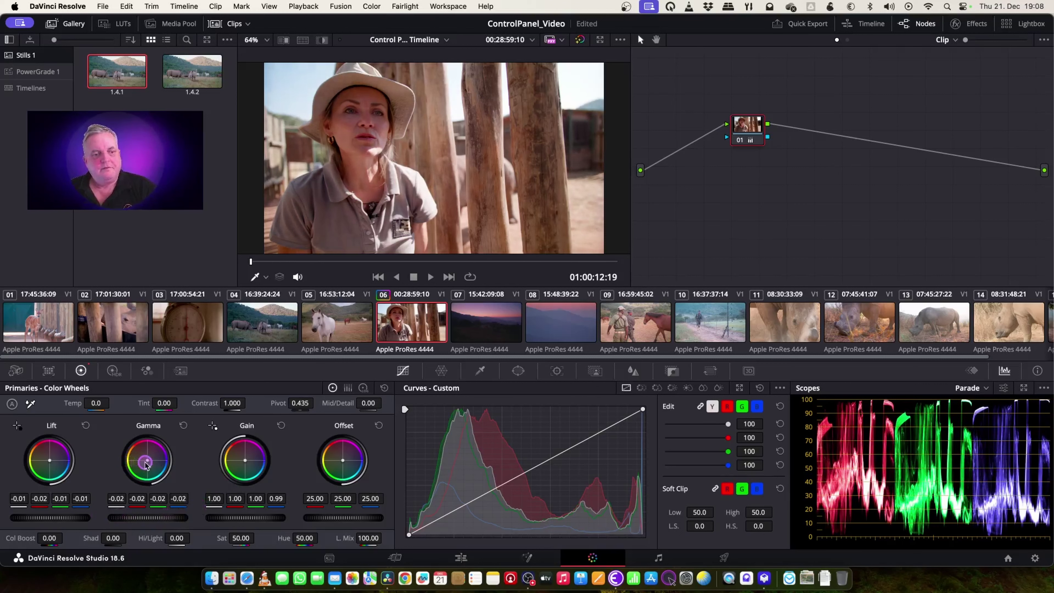
left_click_drag(146, 460, 154, 461)
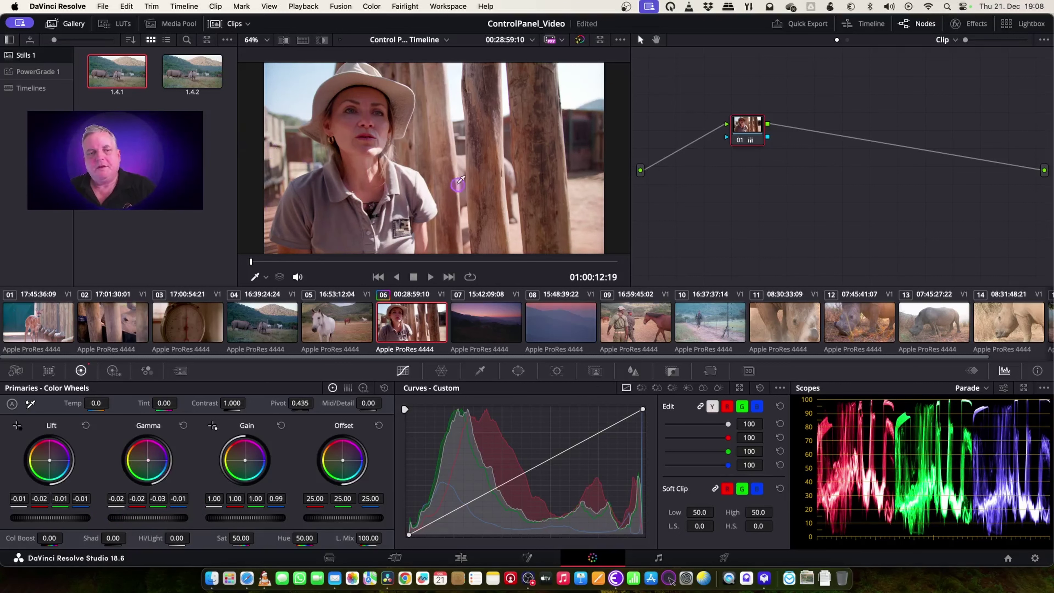
Step: Copy clip 06's grade onto clip 09, then set its master Lift to -0.04 and master Gain to 1.05
left_click(645, 323)
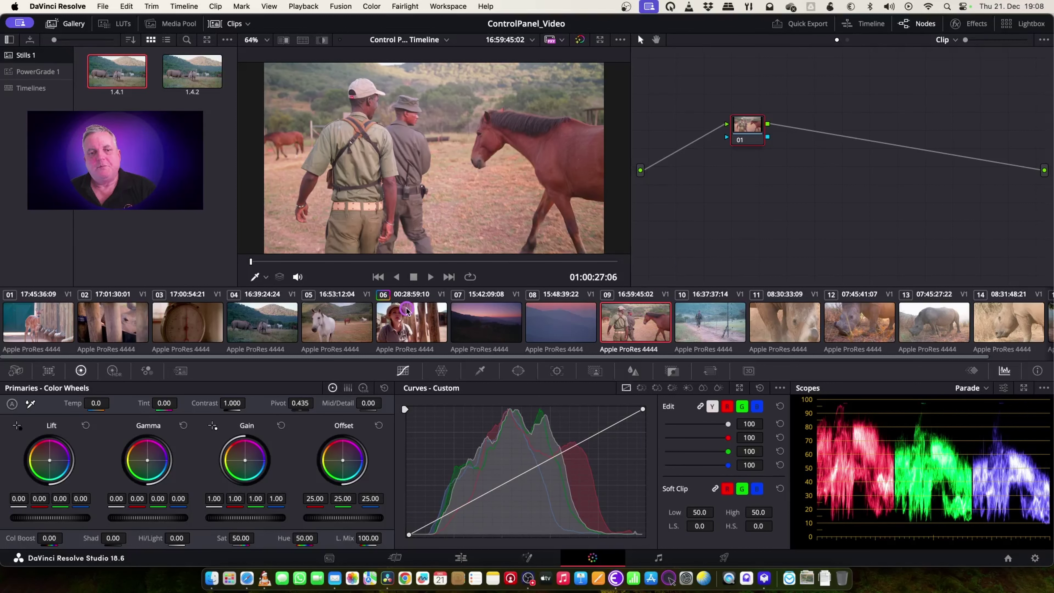
middle_click(406, 317)
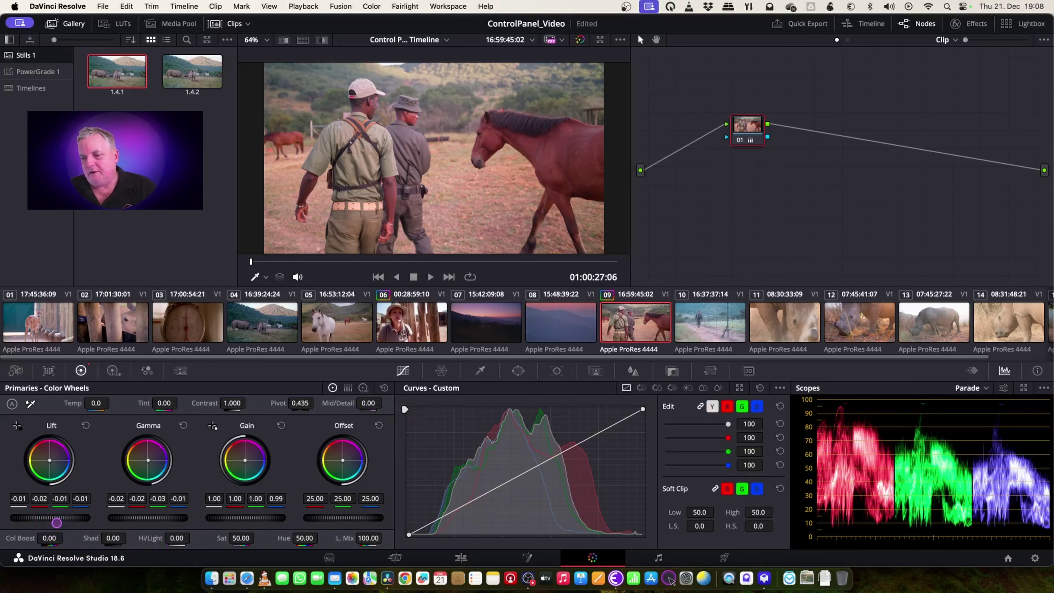
left_click_drag(56, 522, 28, 527)
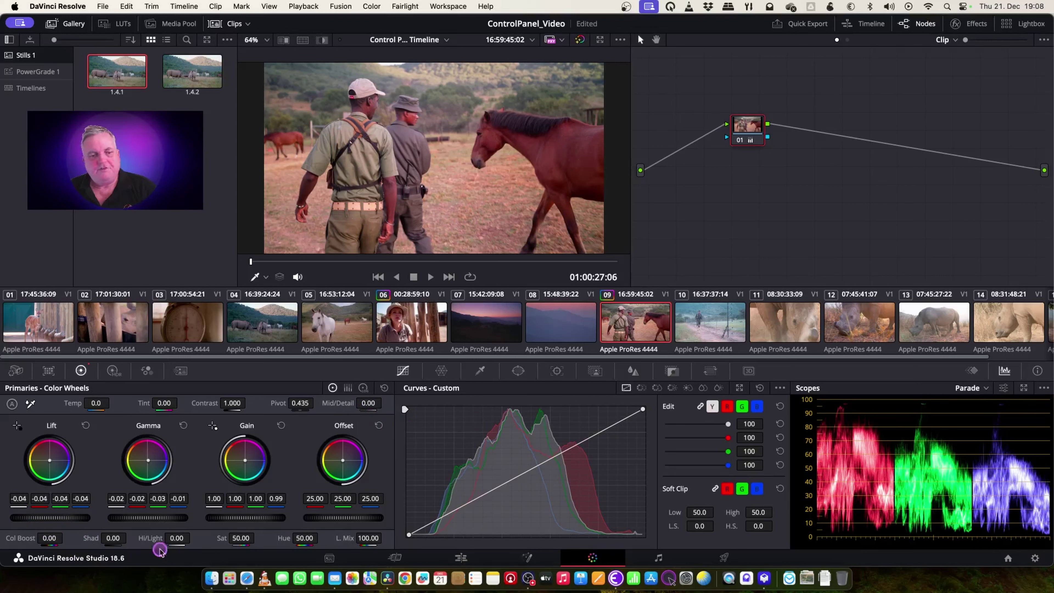
left_click_drag(239, 521, 267, 519)
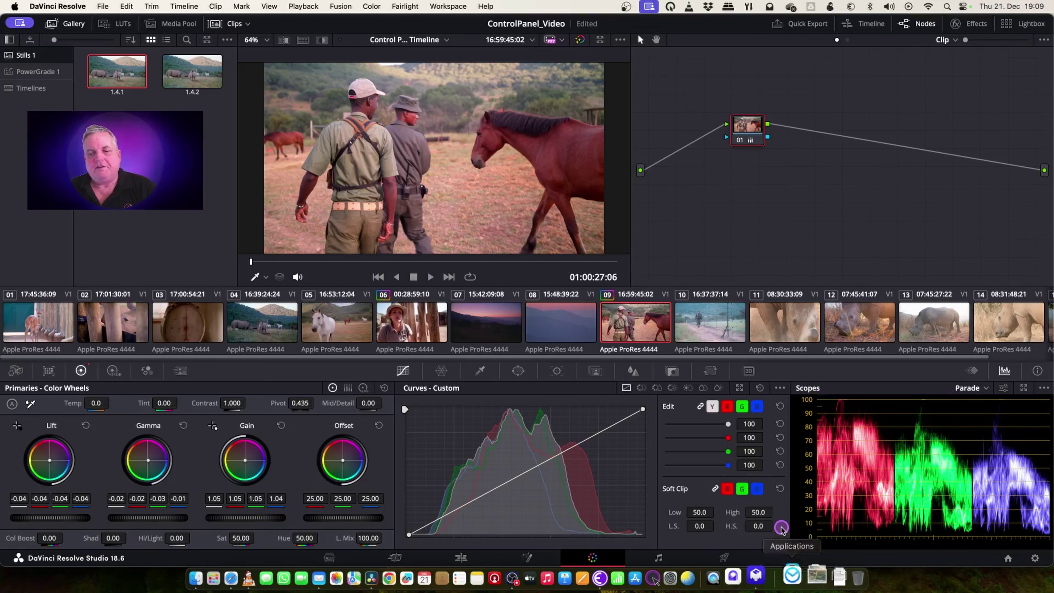
Step: On clip 09, set the high soft clip softness to 19.5 and red Gamma to -0.05, and compare the clip with clip 06
left_click_drag(824, 524, 877, 530)
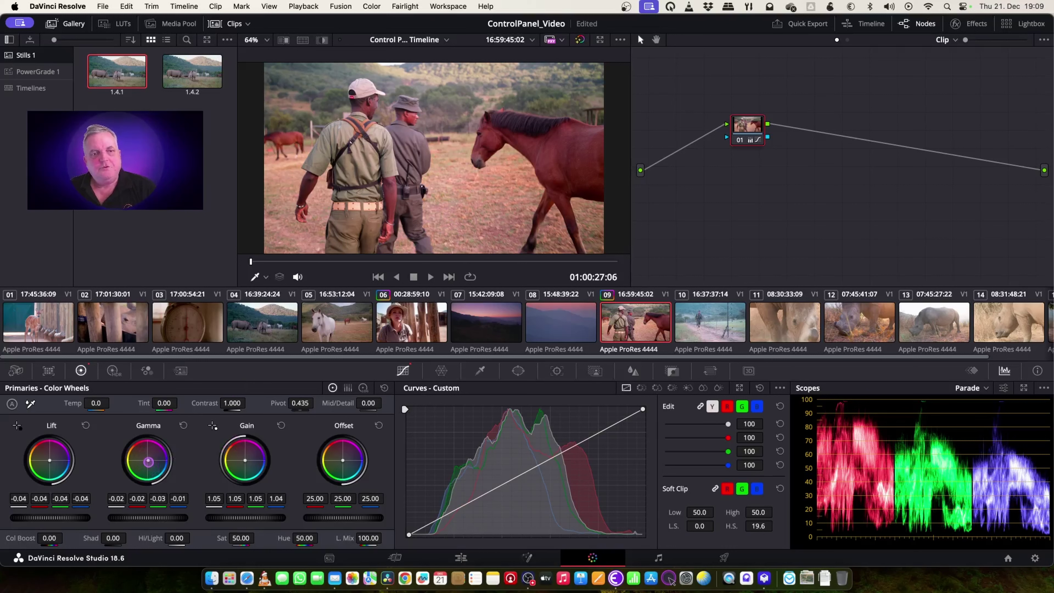
mouse_move(148, 461)
left_mouse_down()
mouse_move(133, 469)
mouse_move(149, 478)
left_mouse_up()
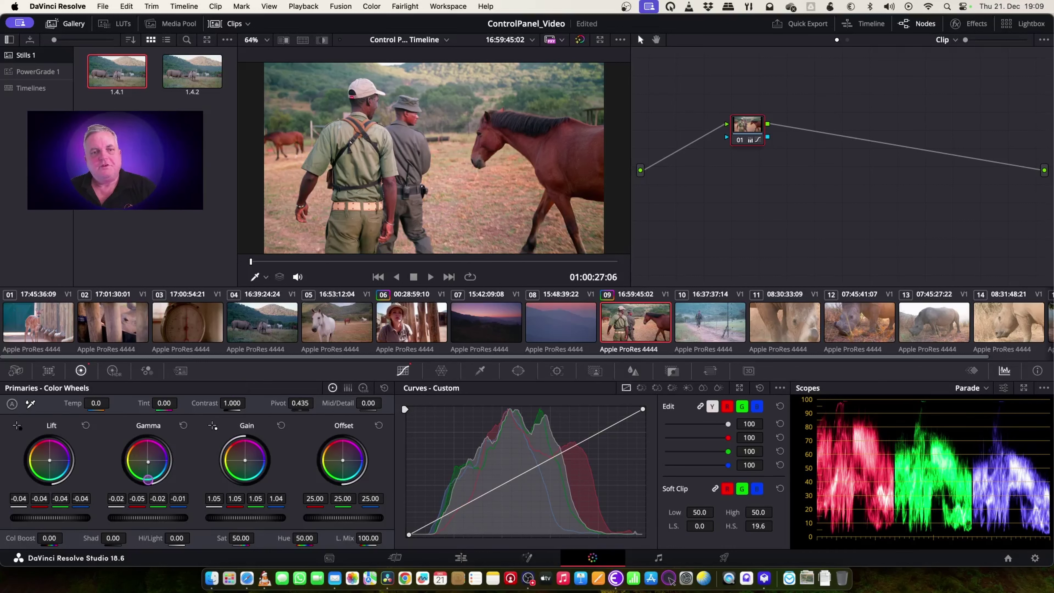
left_click(405, 324)
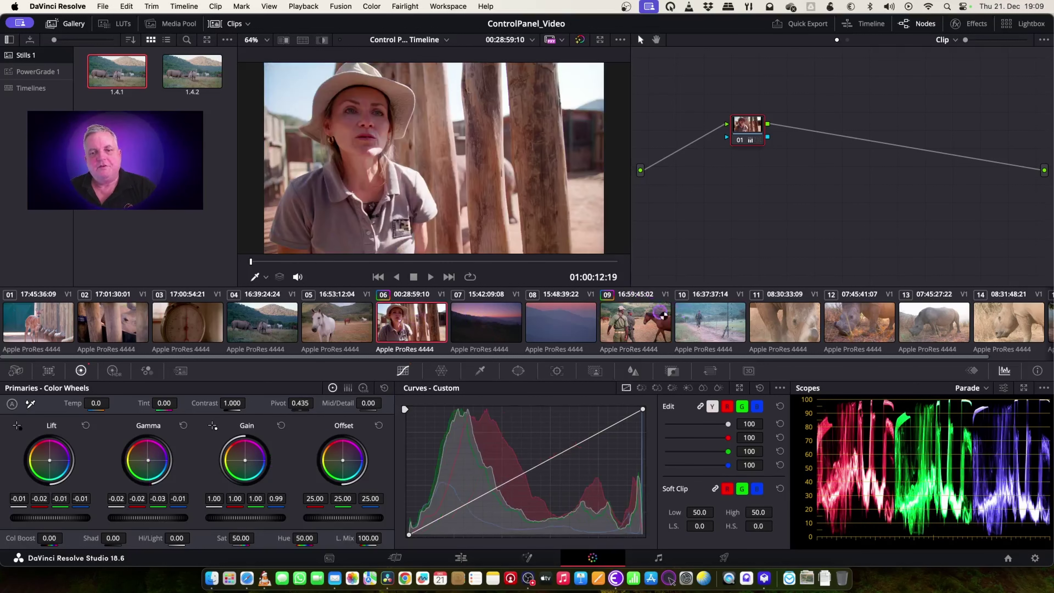
left_click(648, 327)
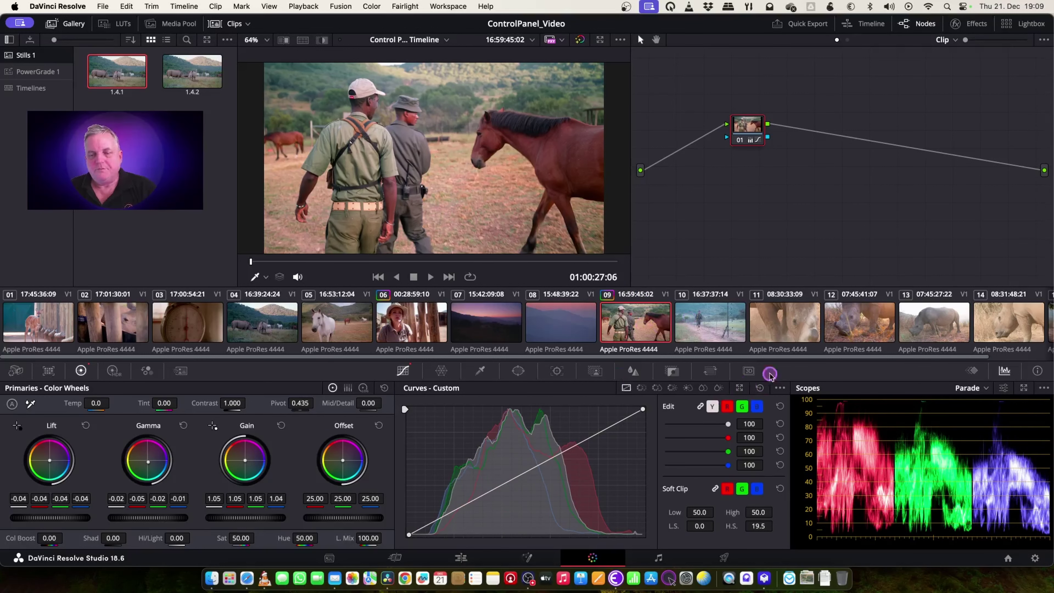
Step: Copy clip 09's grade onto clip 10 and rebalance it with master Lift -0.06, master Gain 1.08, red Gamma 0.01 and blue Gamma -0.07
left_click(694, 322)
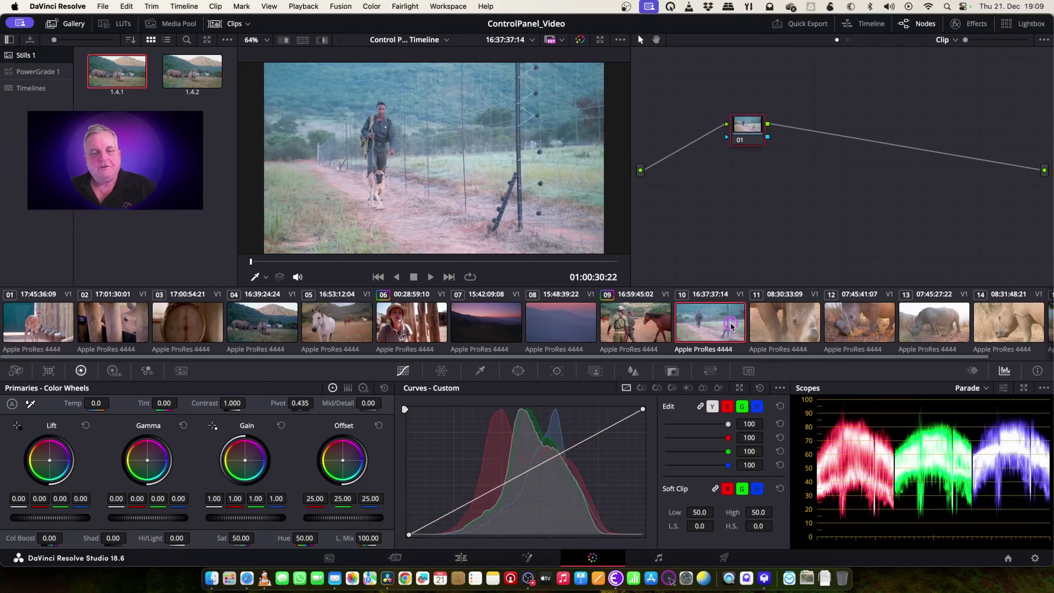
middle_click(640, 327)
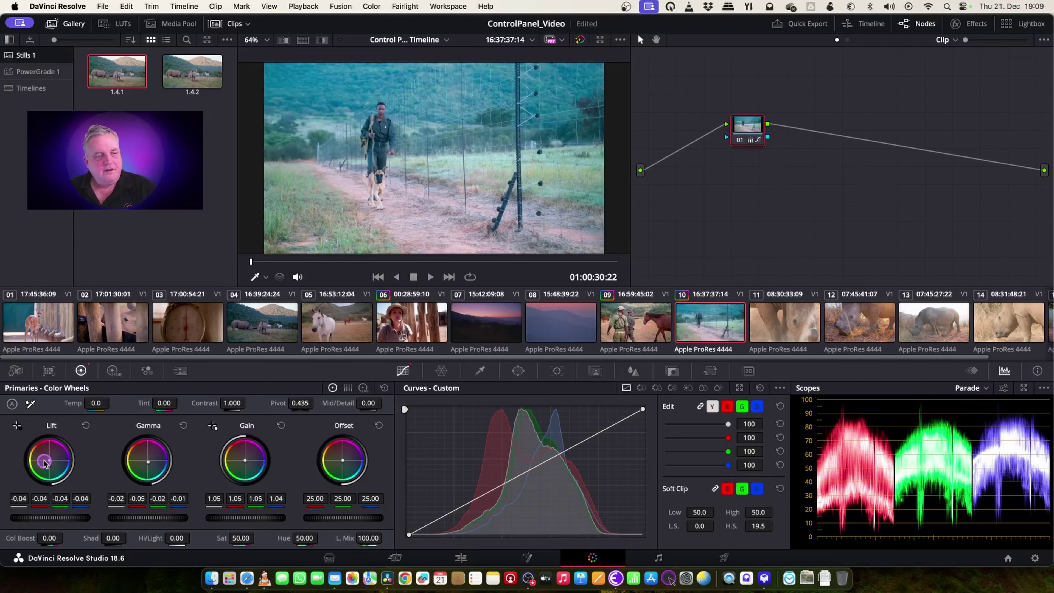
left_click_drag(50, 462, 39, 459)
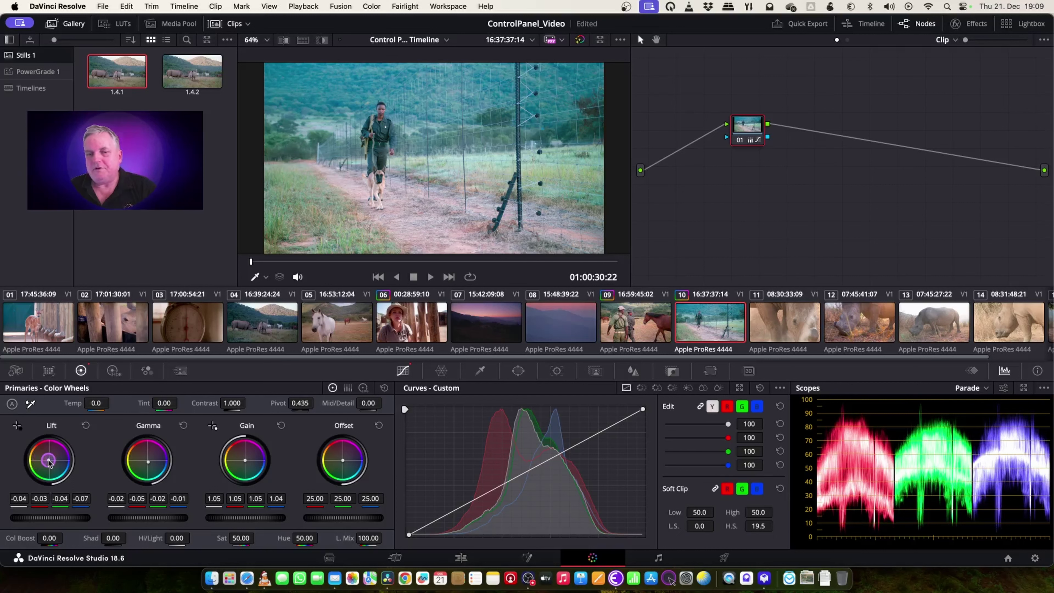
left_click_drag(63, 517, 12, 521)
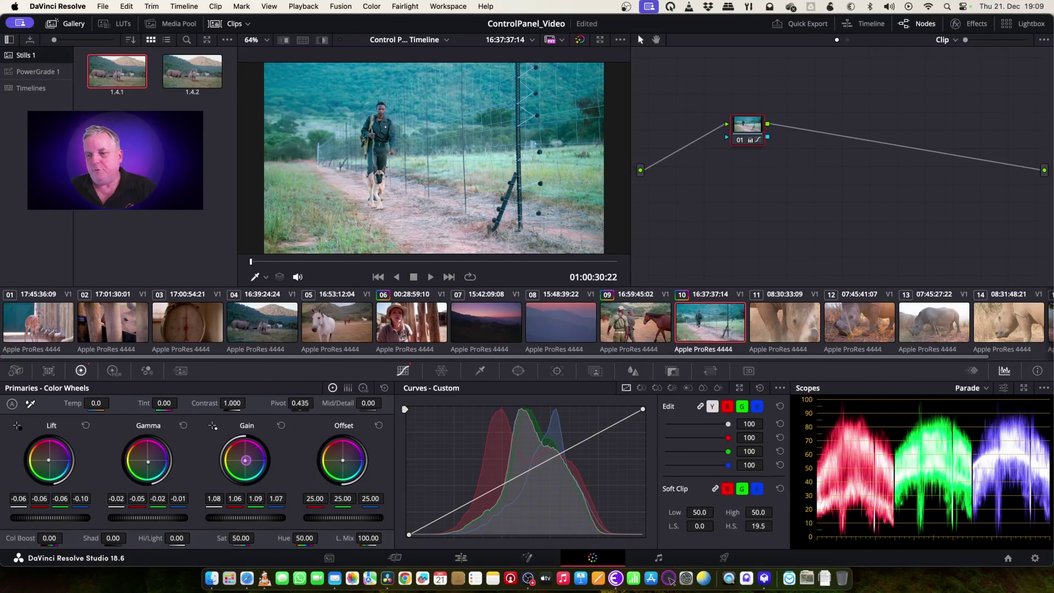
left_click_drag(246, 458, 211, 485)
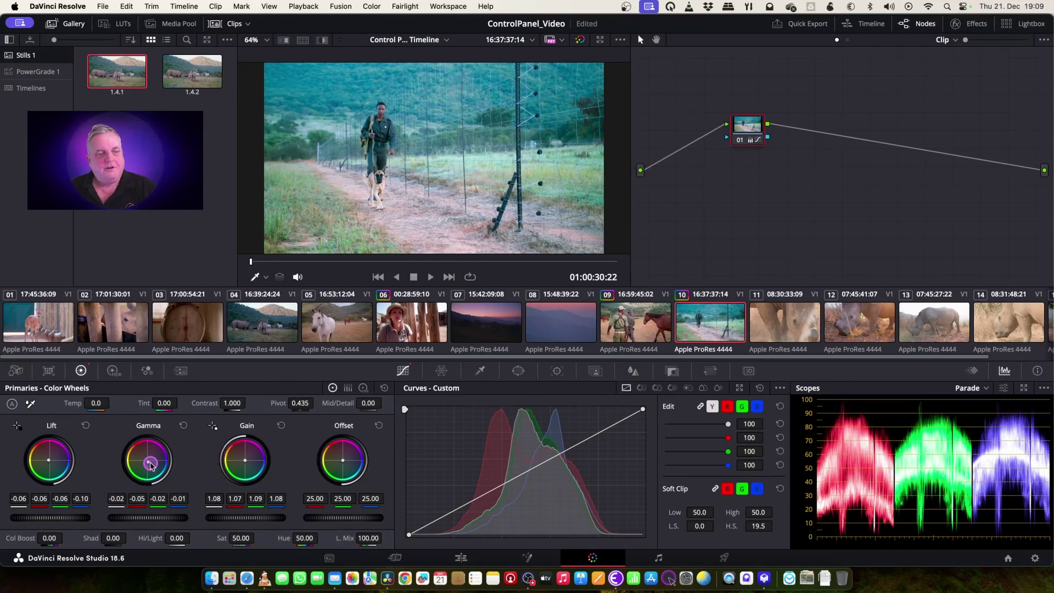
left_click_drag(149, 462, 114, 423)
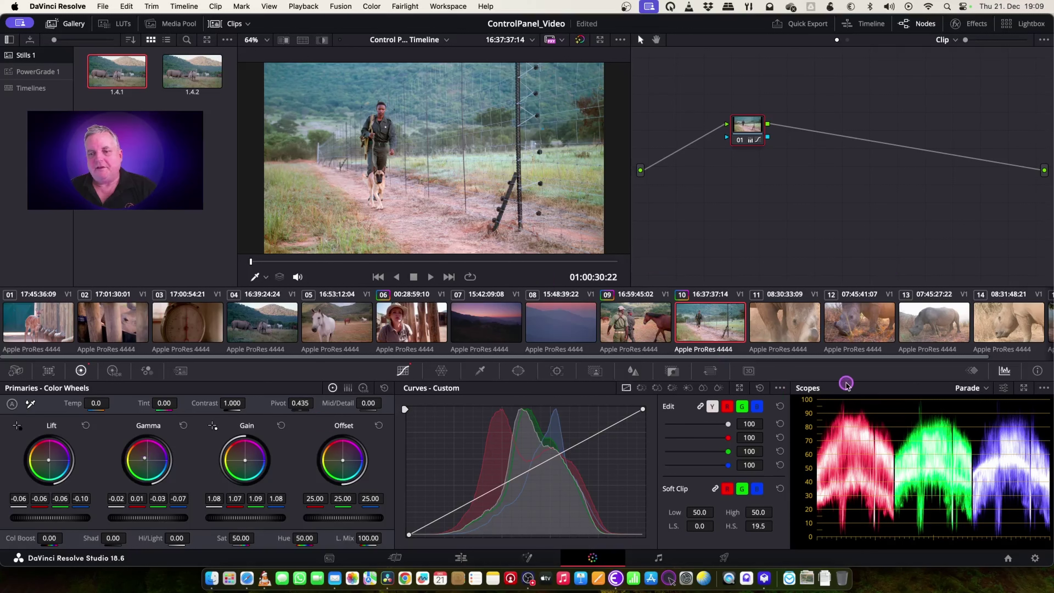
Step: Try clip 10's grade on clip 15
left_click_drag(981, 357, 1049, 371)
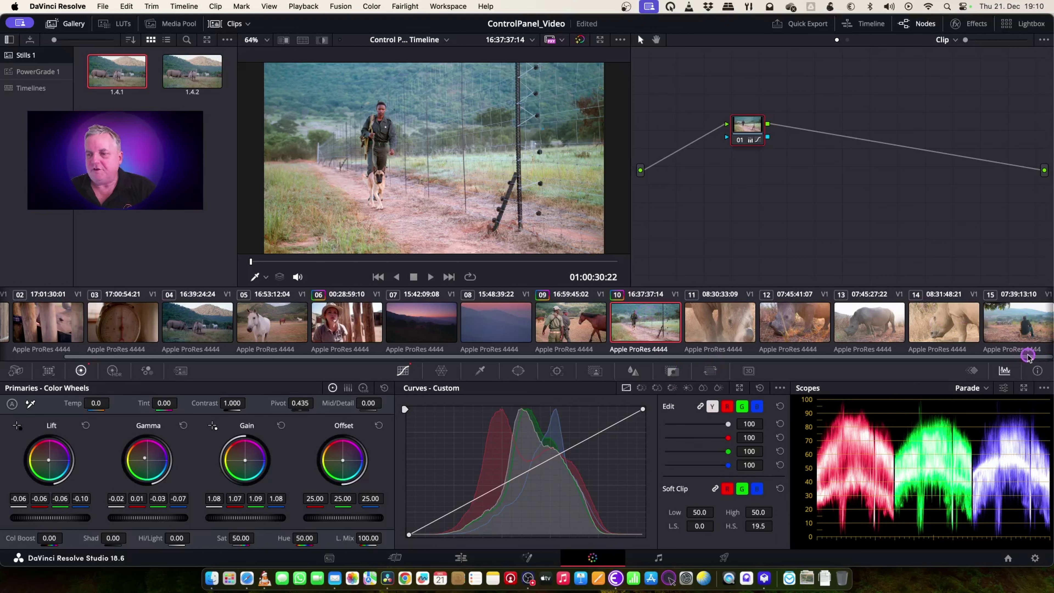
left_click(1014, 330)
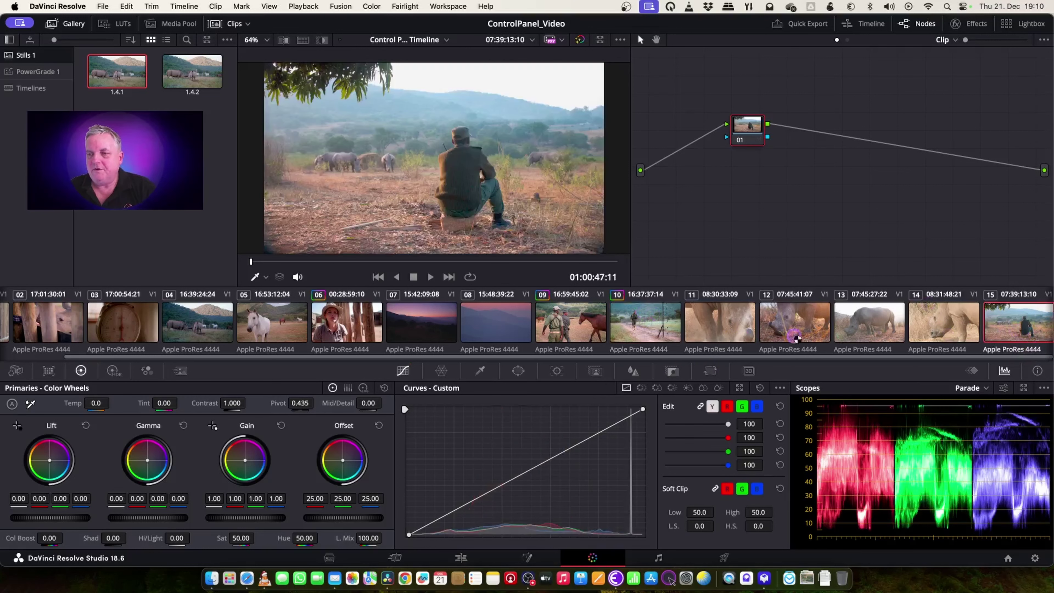
middle_click(626, 317)
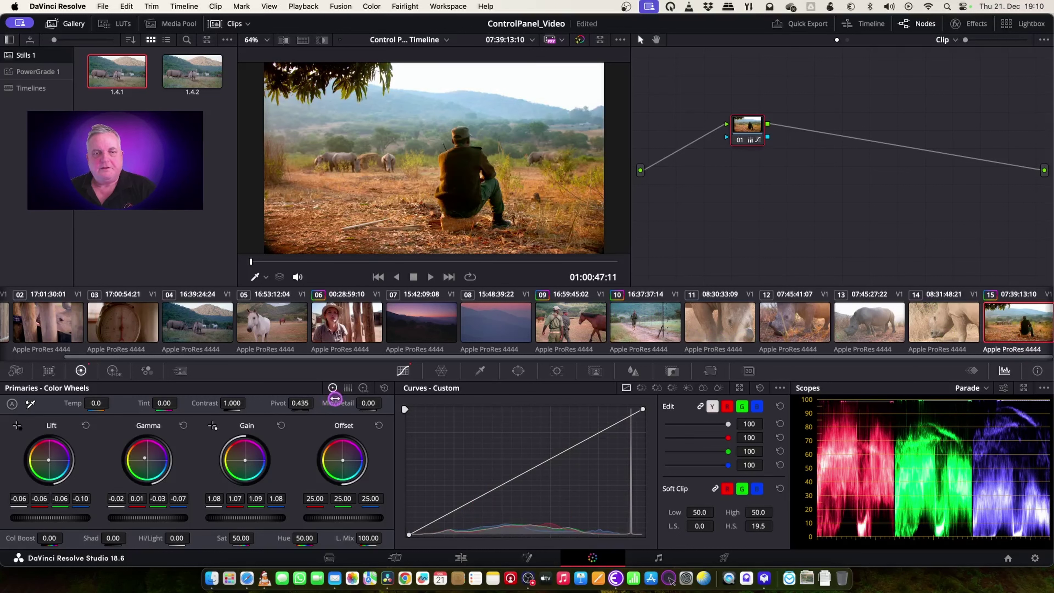
Step: Replace clip 15's grade with the one from clip 06 and raise its master Gain to 1.03
middle_click(351, 310)
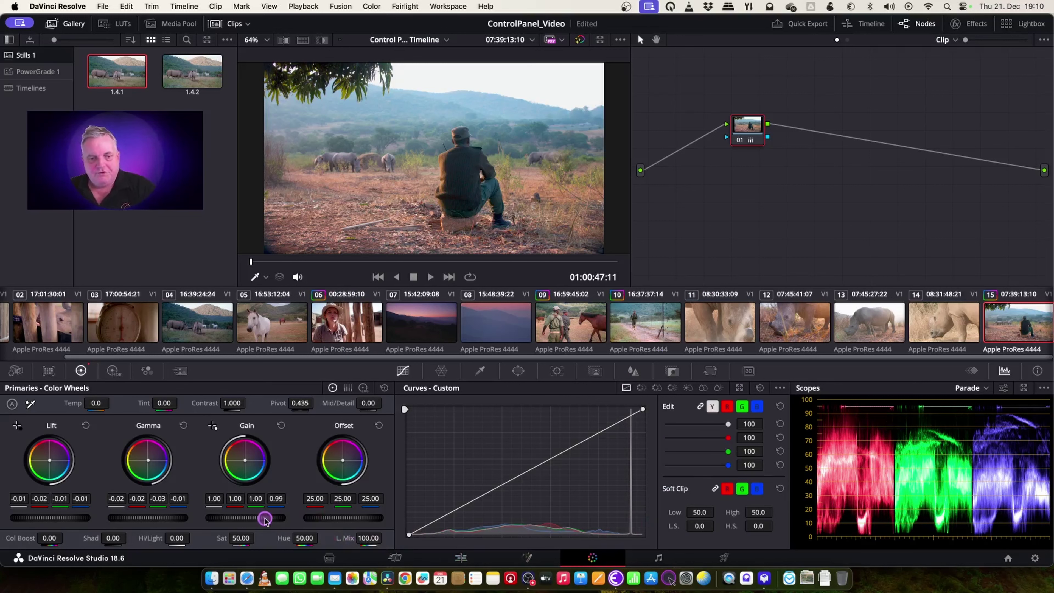
left_click_drag(248, 518, 260, 524)
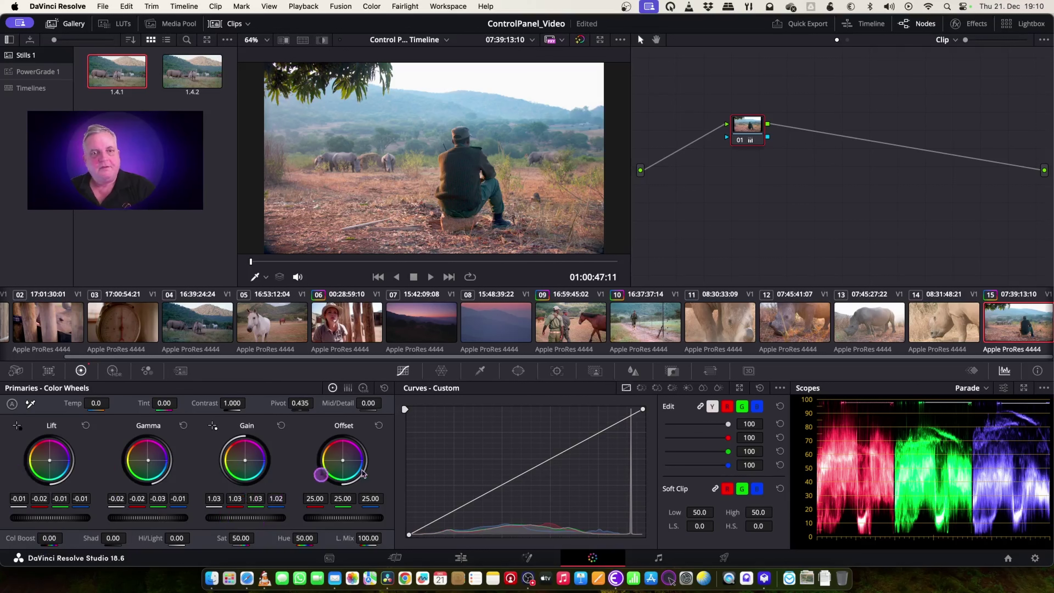
Step: Darken clip 14's shadows to master Lift -0.06 and cool them with red at -0.09 and blue at -0.03
left_click(929, 318)
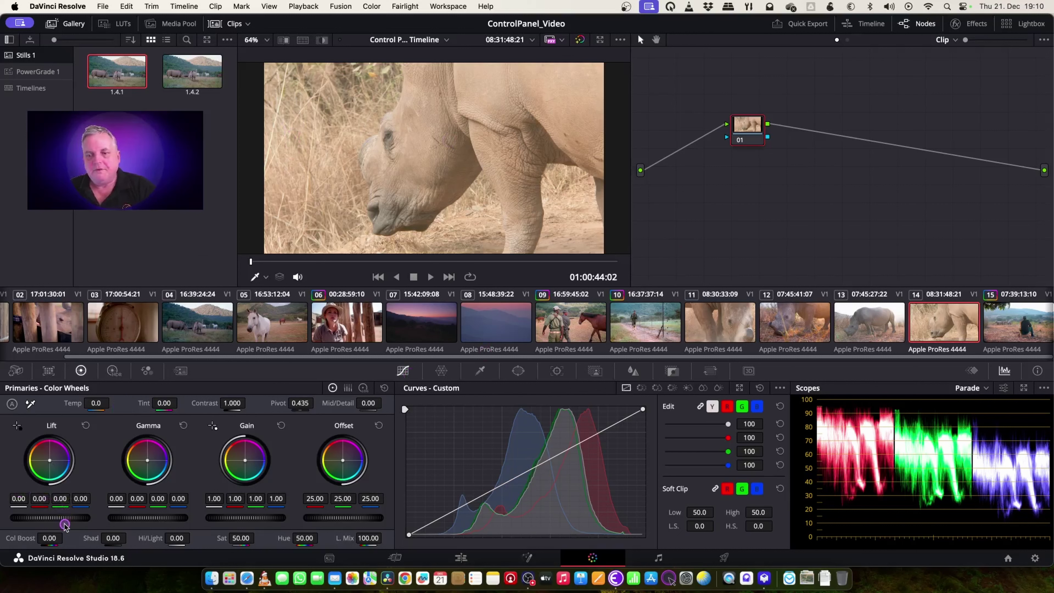
left_click_drag(48, 517, 40, 517)
left_click_drag(36, 452, 57, 472)
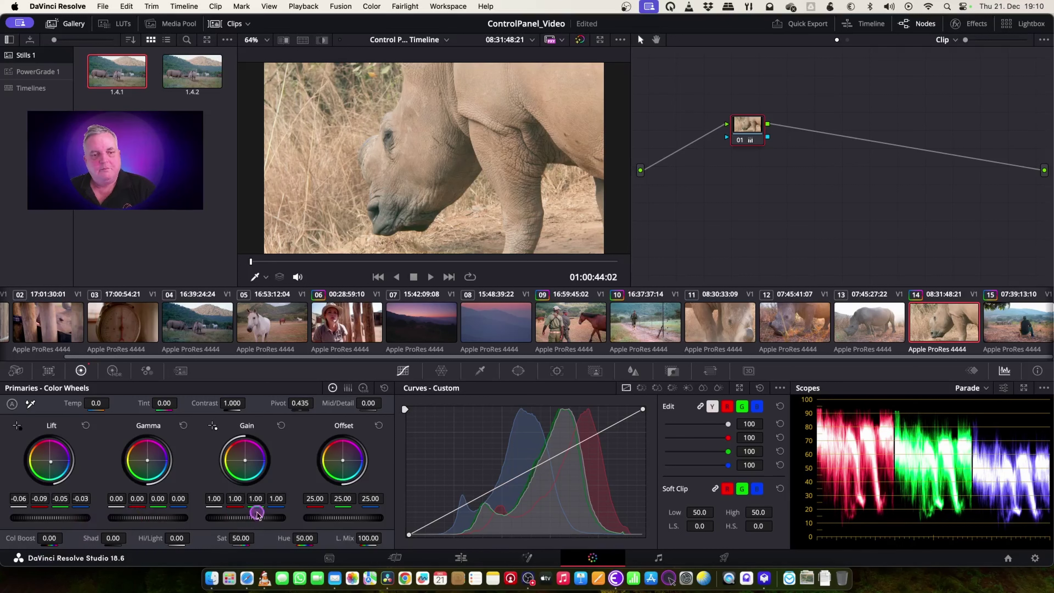
Step: Set clip 14's master Gamma to -0.10 and Gain to 1.05, both shifted towards blue, and scrub through the clip to check it
left_click_drag(245, 461, 248, 462)
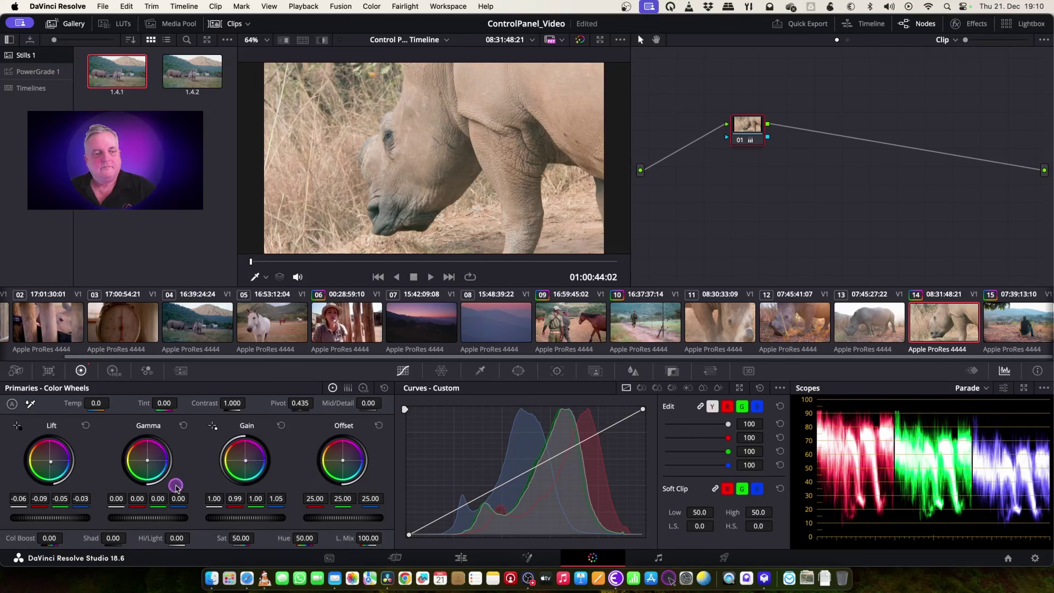
left_click_drag(160, 519, 142, 519)
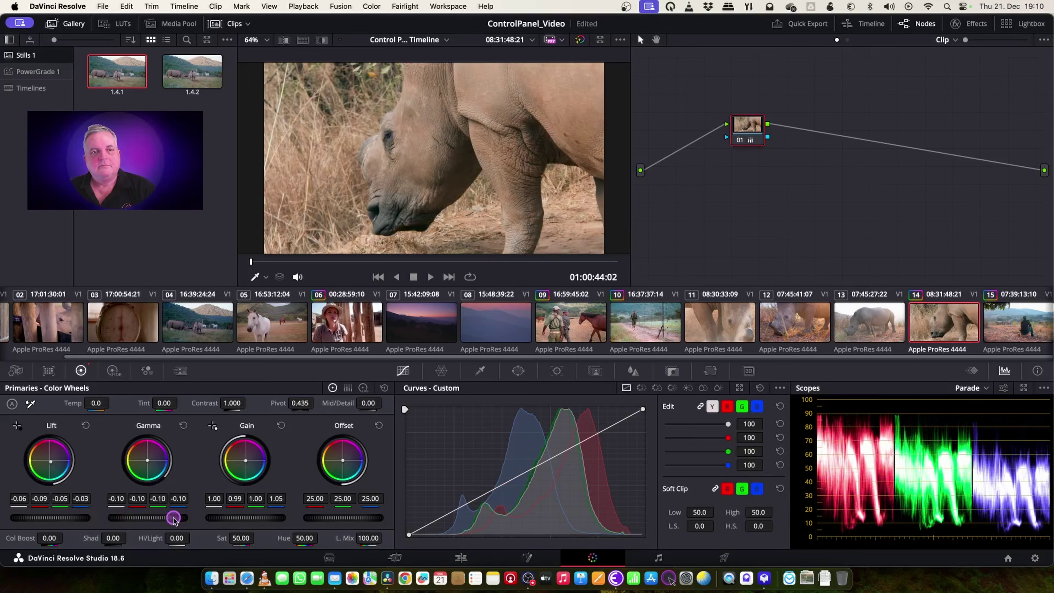
left_click_drag(148, 459, 163, 472)
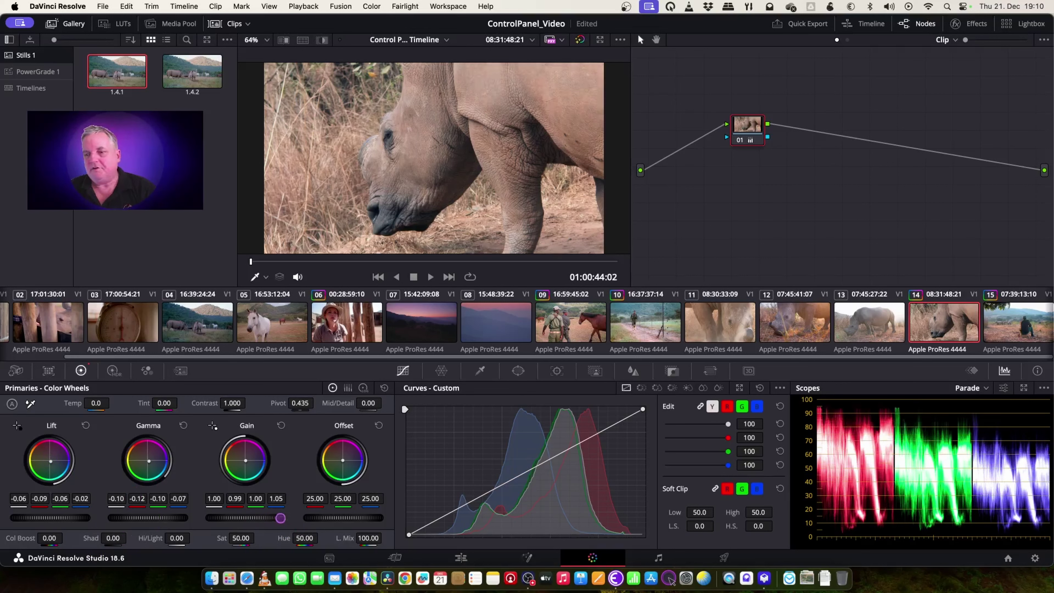
scroll(281, 517, "up", 5)
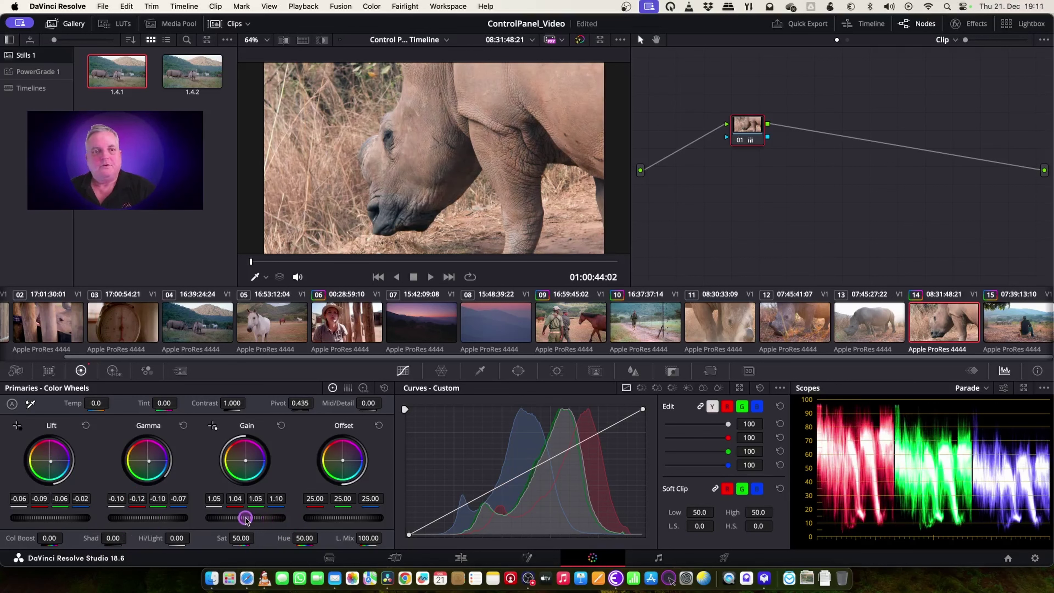
left_click(457, 261)
left_click_drag(462, 261, 352, 265)
Step: Apply clip 14's grade to the other rhino clips 13, 12 and 11
left_click(875, 330)
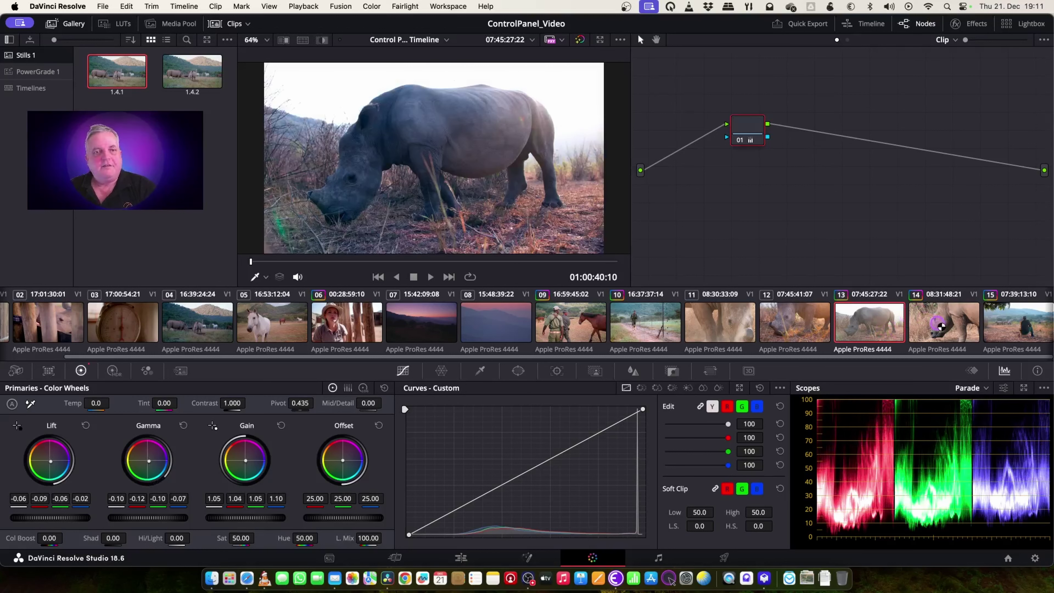
left_click(803, 327)
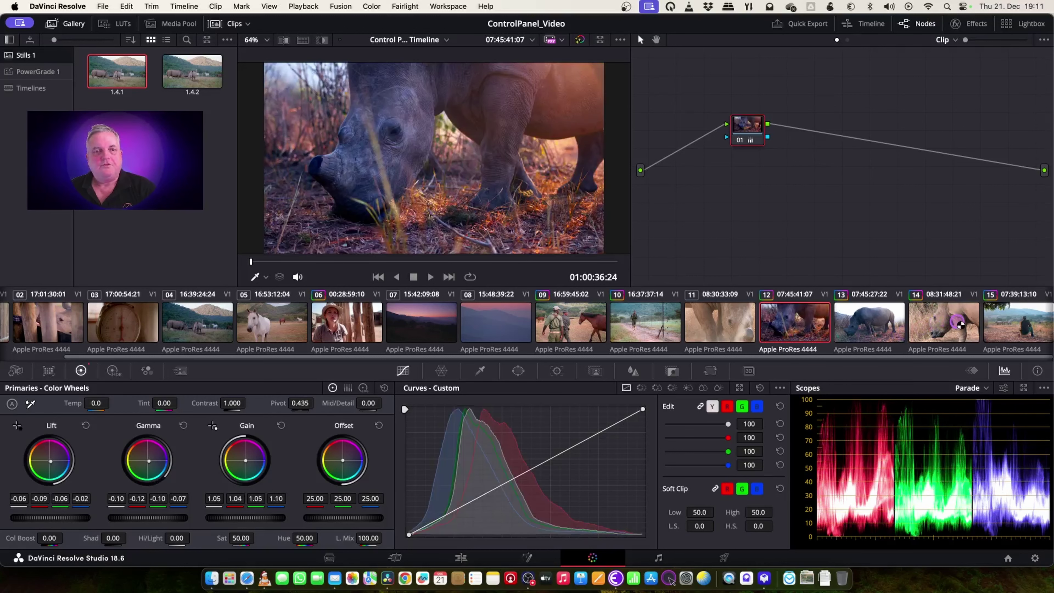
key("Up")
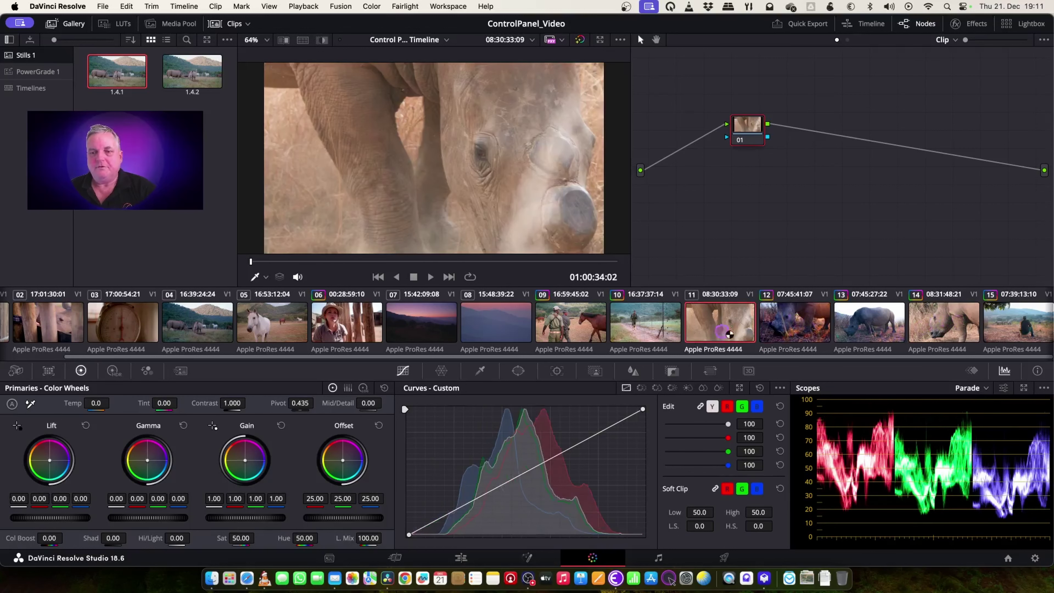
key("alt+shift+c")
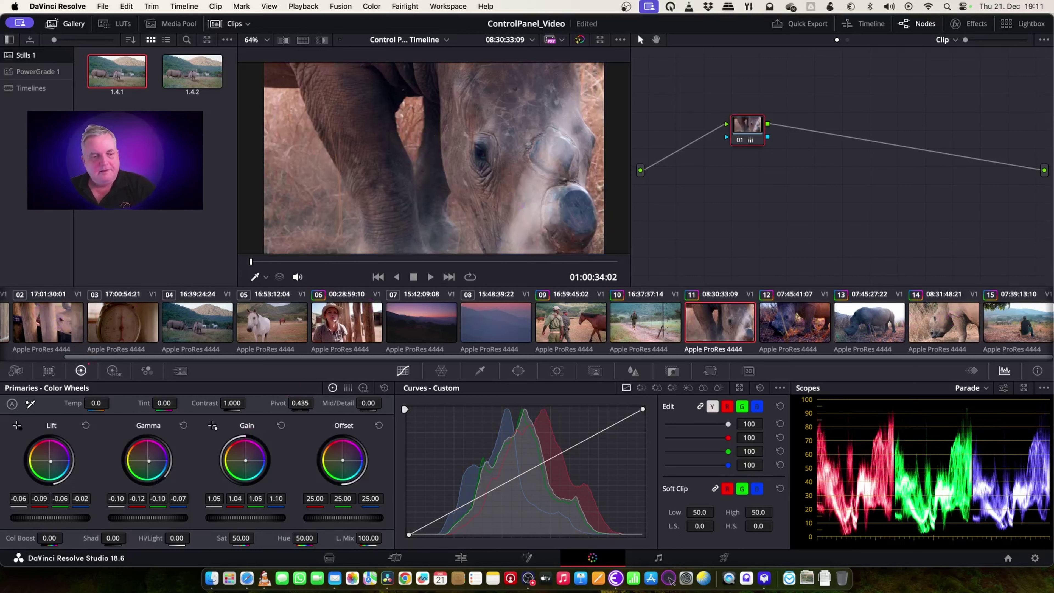
Step: Warm clip 11 with red Lift -0.07, blue Lift -0.04 and blue Gamma -0.08, and scrub through the clip to check it
left_click(54, 464)
left_click_drag(50, 463, 44, 455)
left_click_drag(149, 460, 151, 470)
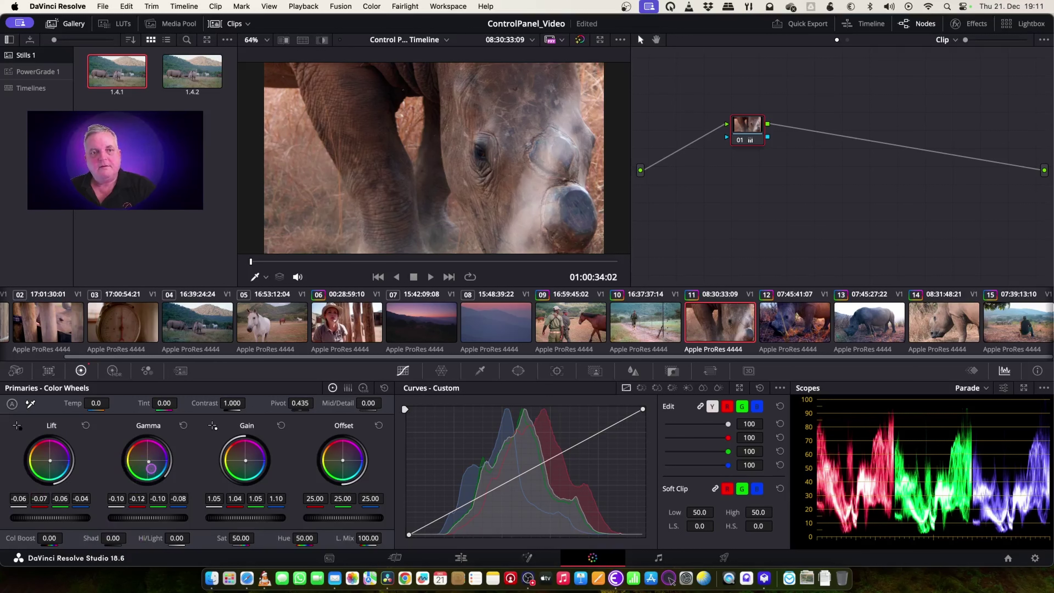
left_click_drag(401, 261, 389, 290)
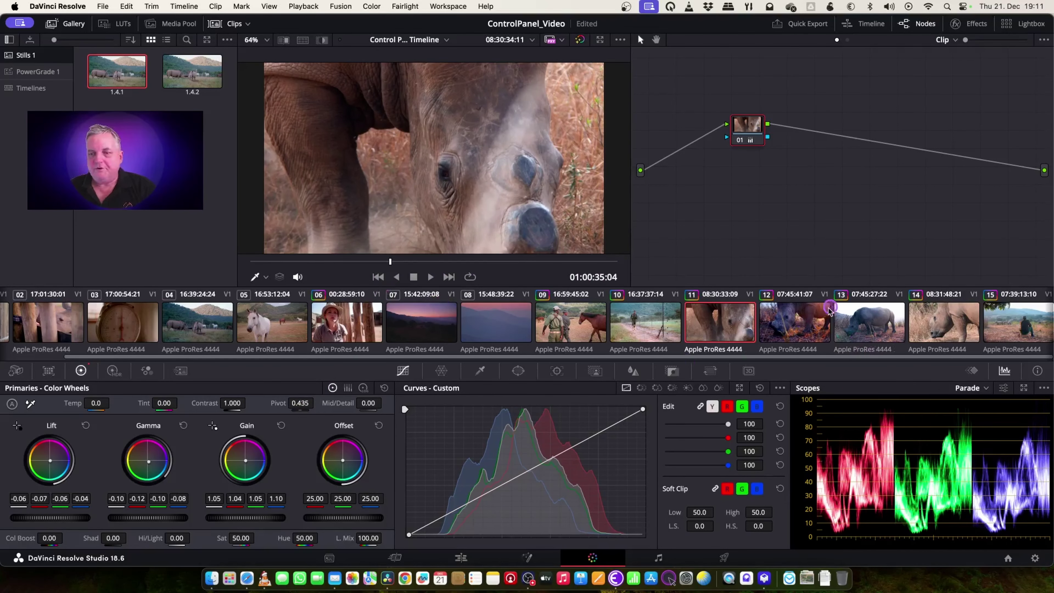
Step: Warm clip 13's shadows with red Lift -0.07 and blue Lift -0.06, and set its Gain to a neutral 0.99 in all channels
left_click(855, 319)
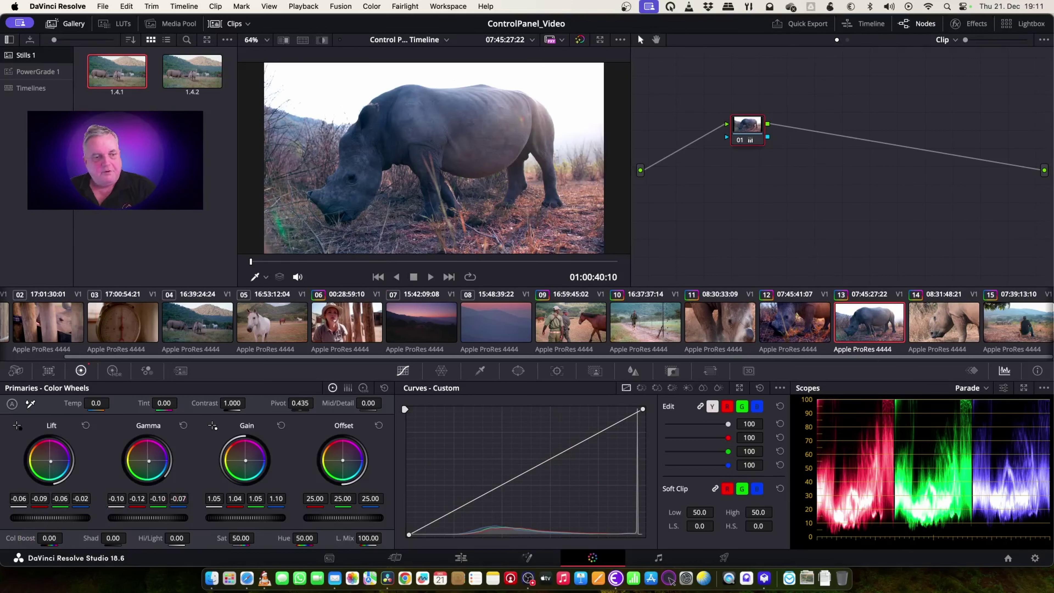
double_click(45, 461)
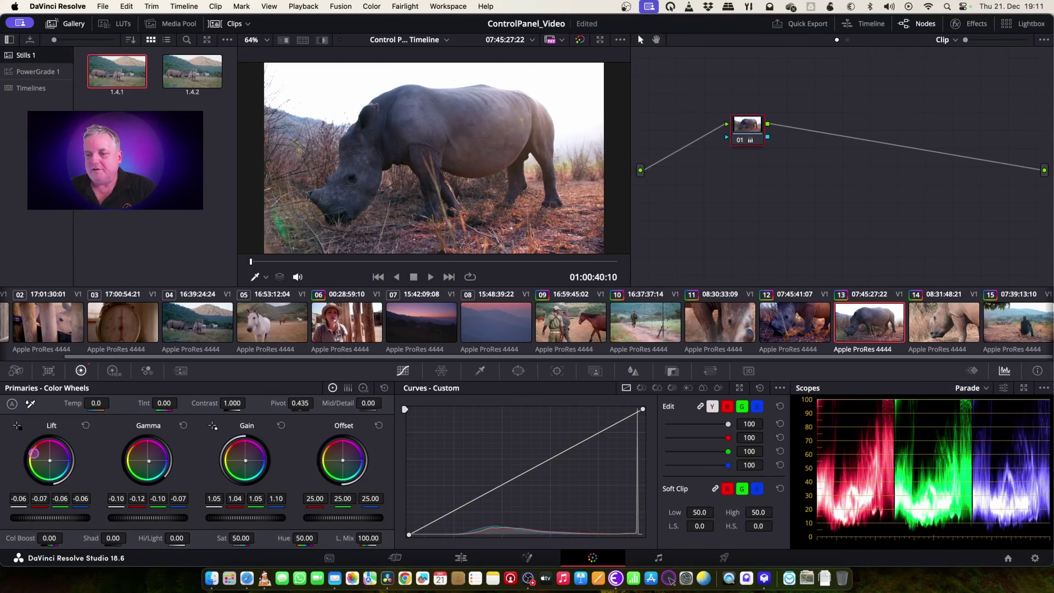
left_click_drag(249, 517, 212, 517)
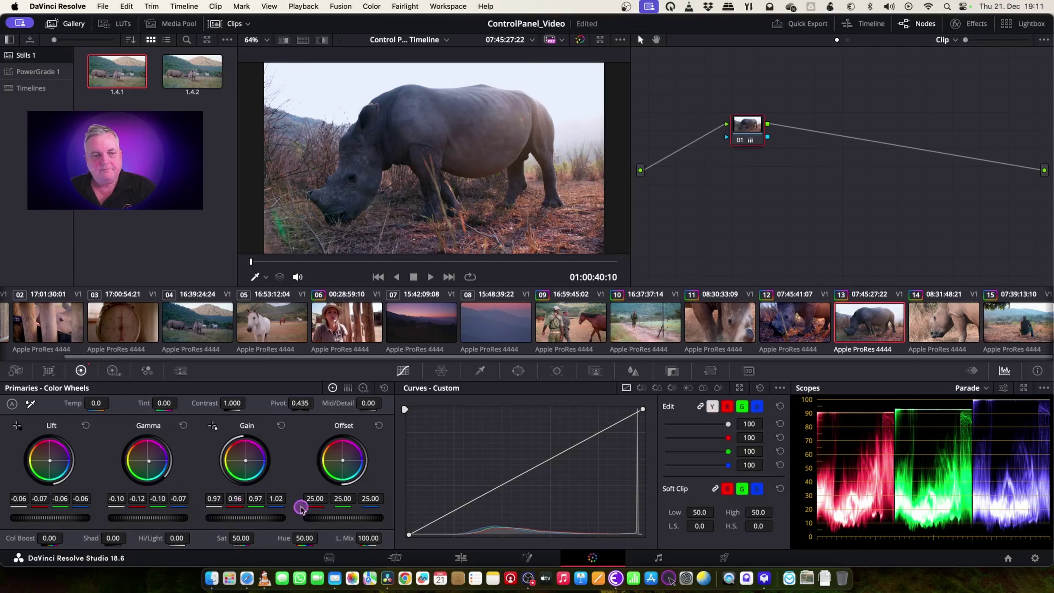
left_click_drag(246, 460, 242, 458)
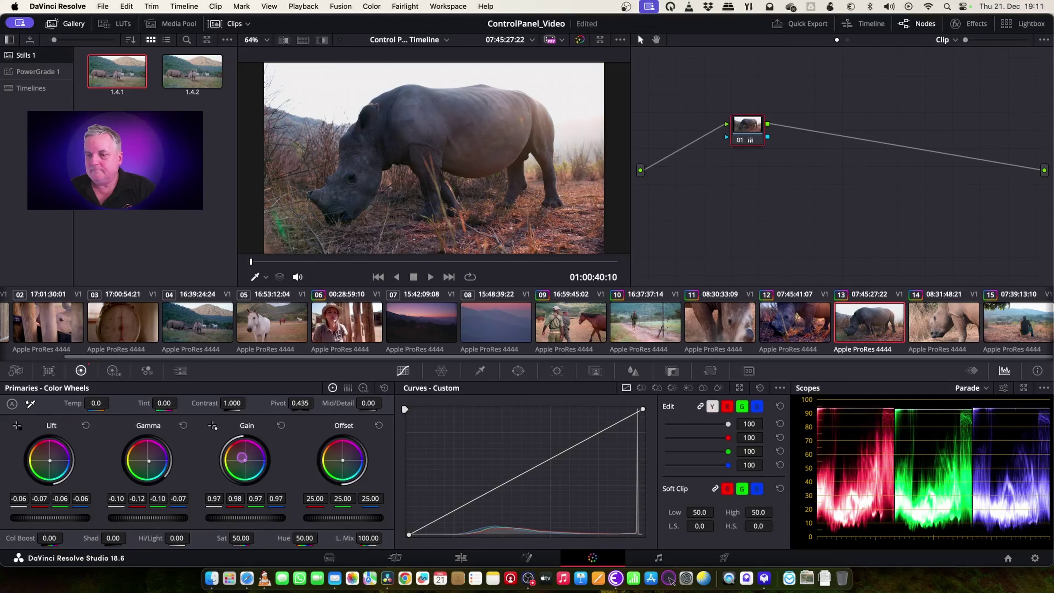
left_click_drag(258, 518, 276, 519)
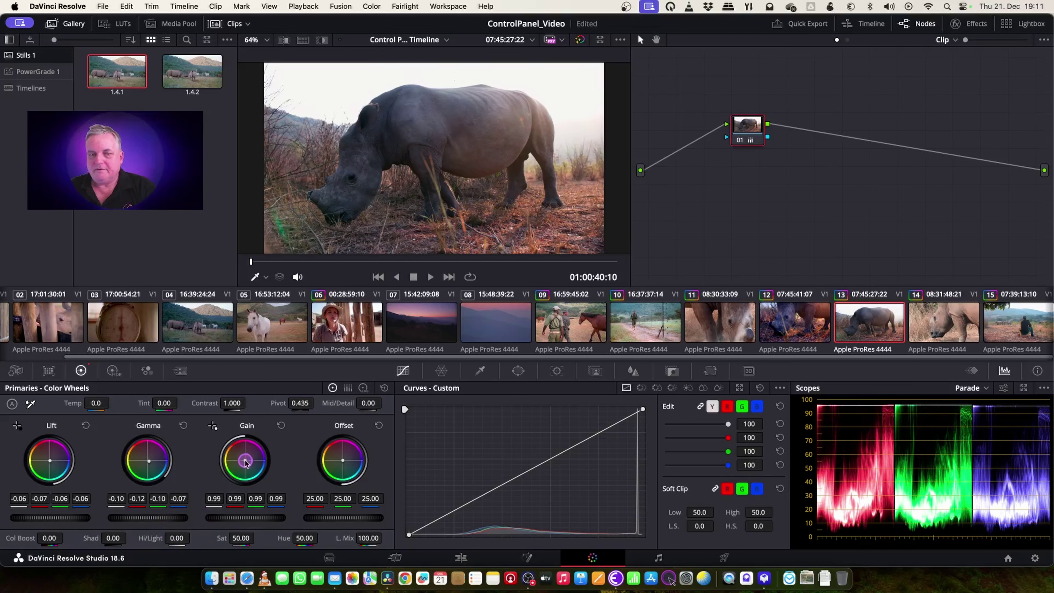
Step: Darken clip 13's midtones to master Gamma -0.12 with red at -0.13 and blue at -0.12, and compare it with clip 14
left_click_drag(167, 515, 141, 518)
left_click_drag(161, 465, 138, 466)
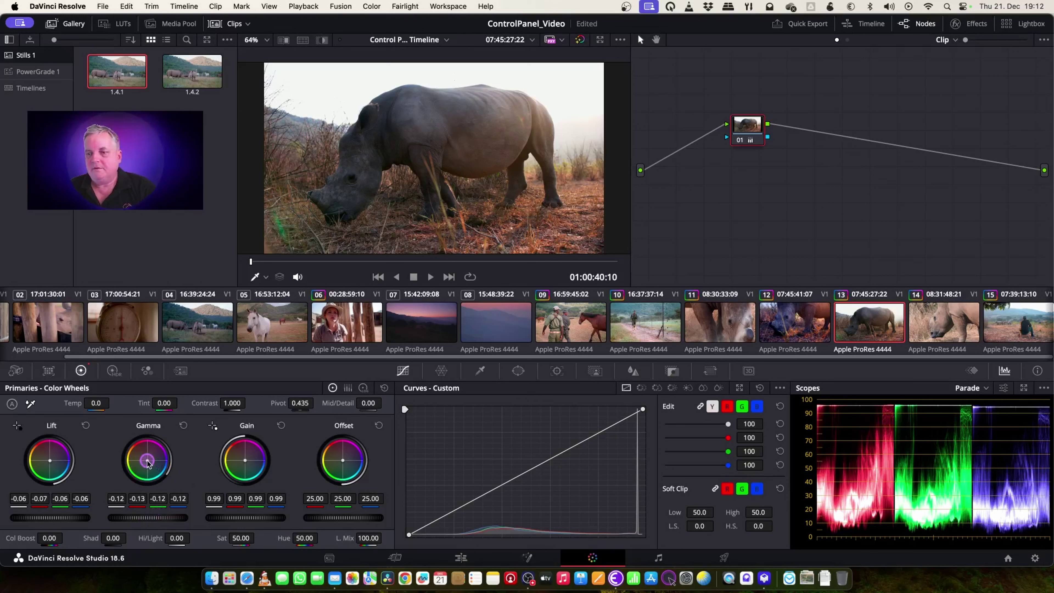
left_click(943, 326)
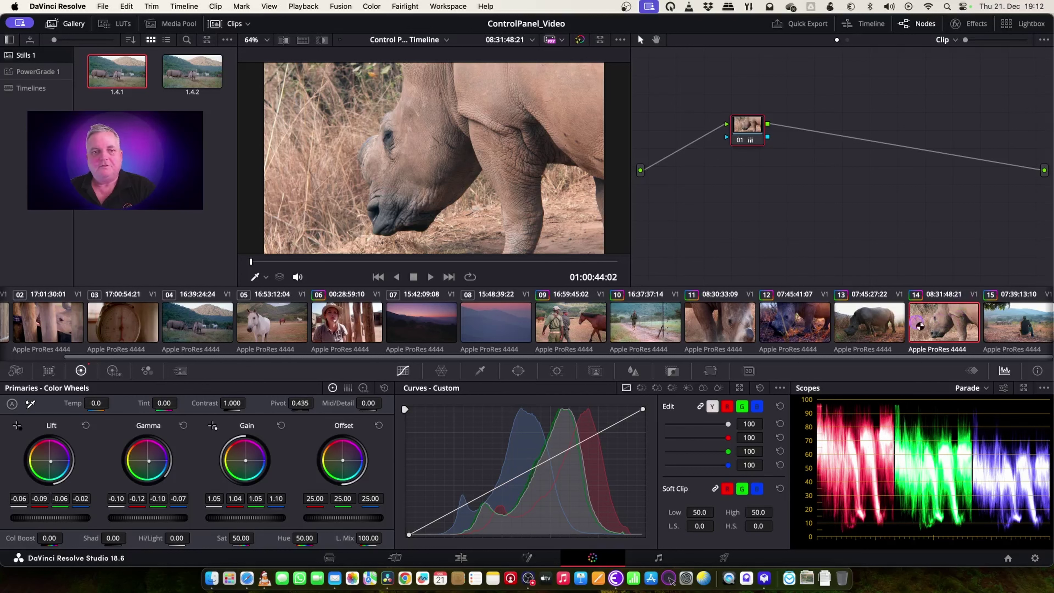
left_click(896, 329)
left_click(942, 332)
left_click(869, 332)
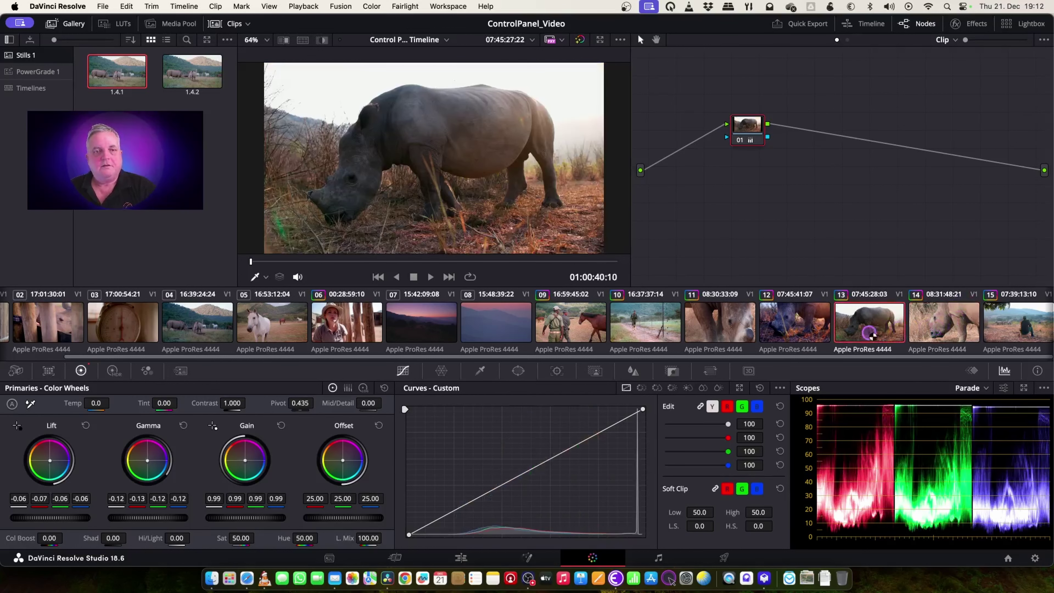
Step: Set clip 13's master Gamma to -0.06 with red at -0.06 and blue at -0.07, and compare it with clip 14
left_click_drag(142, 517, 229, 523)
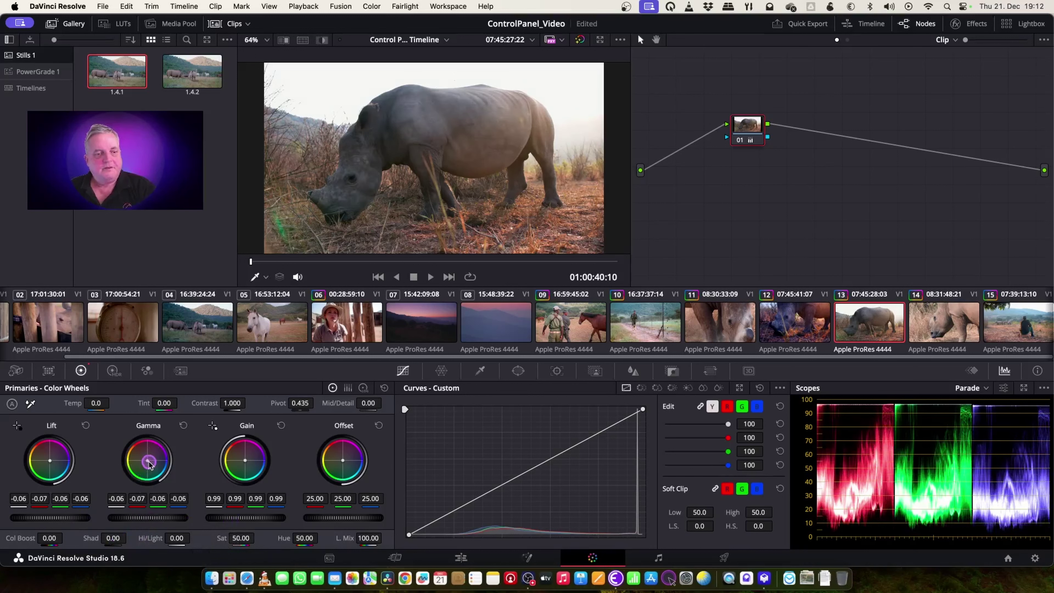
left_click_drag(149, 464, 139, 457)
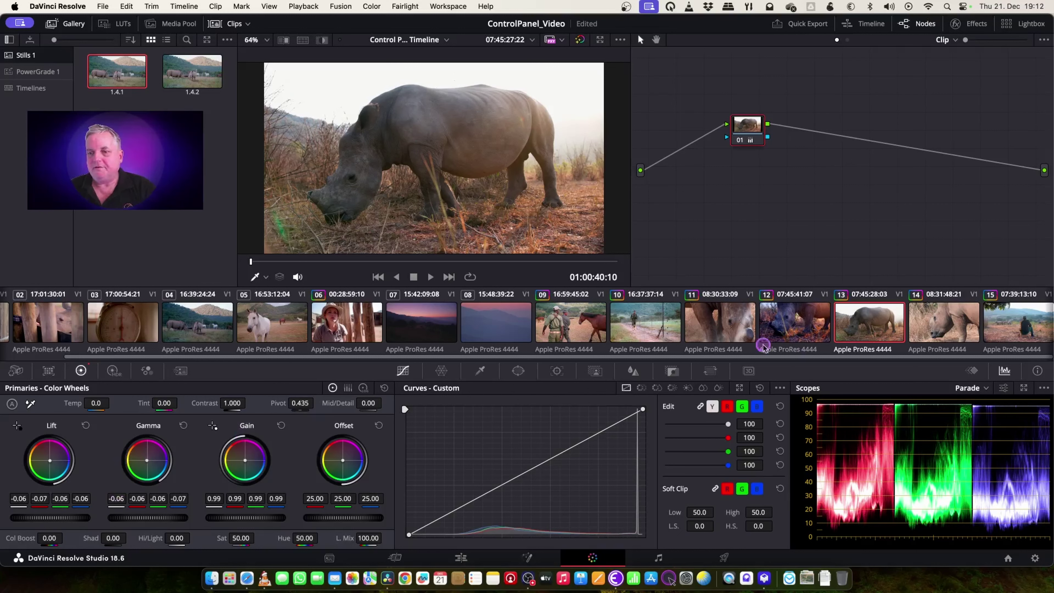
left_click(944, 321)
left_click(891, 330)
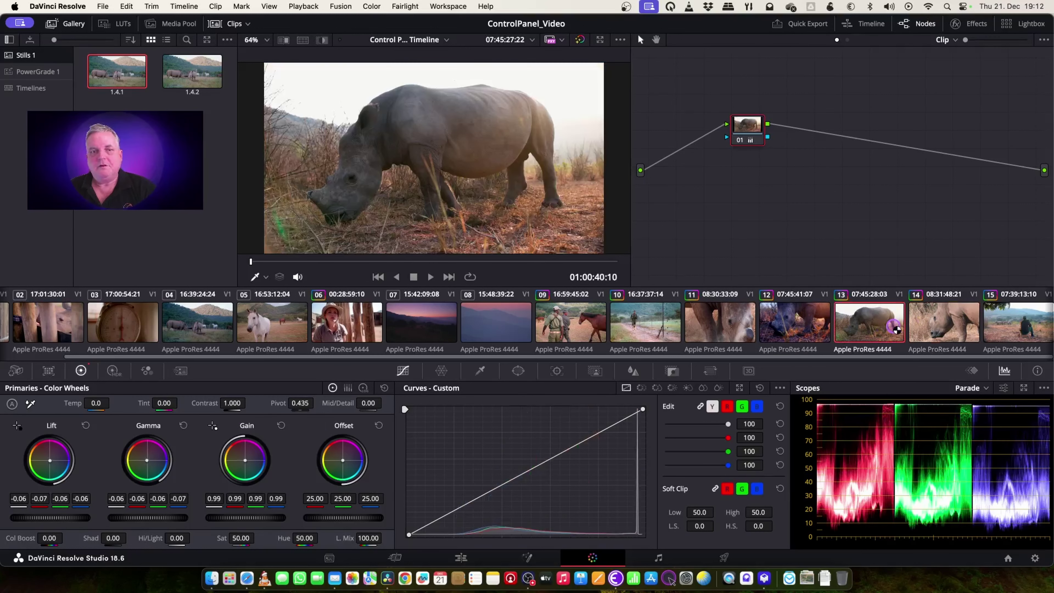
Step: Apply clip 13's grade to clip 12 and set clip 12's master Lift to -0.04 with red at -0.05 and blue at -0.02
left_click(805, 324)
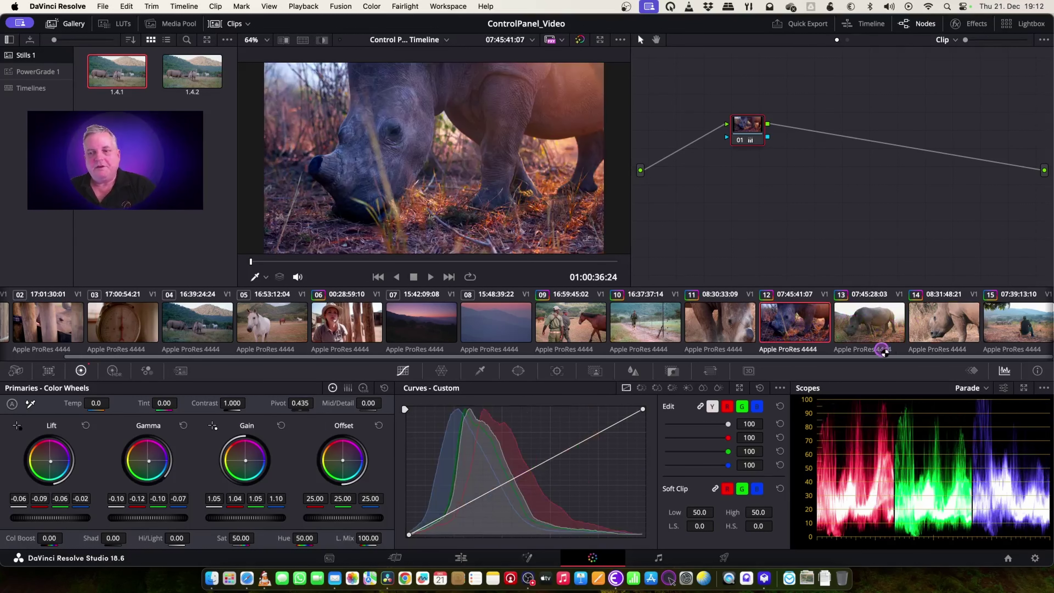
middle_click(878, 334)
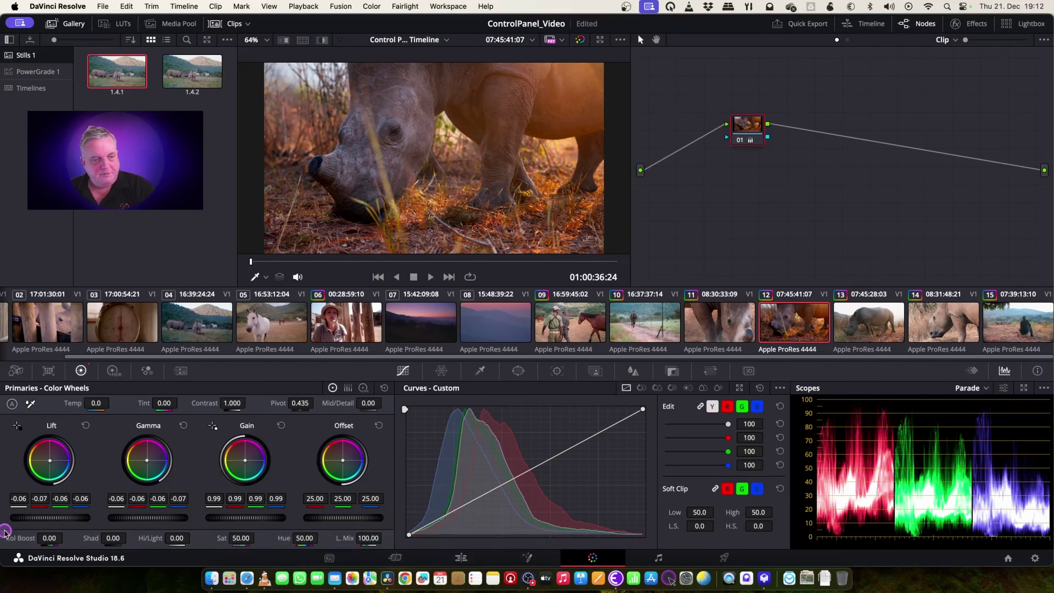
left_click_drag(50, 519, 72, 519)
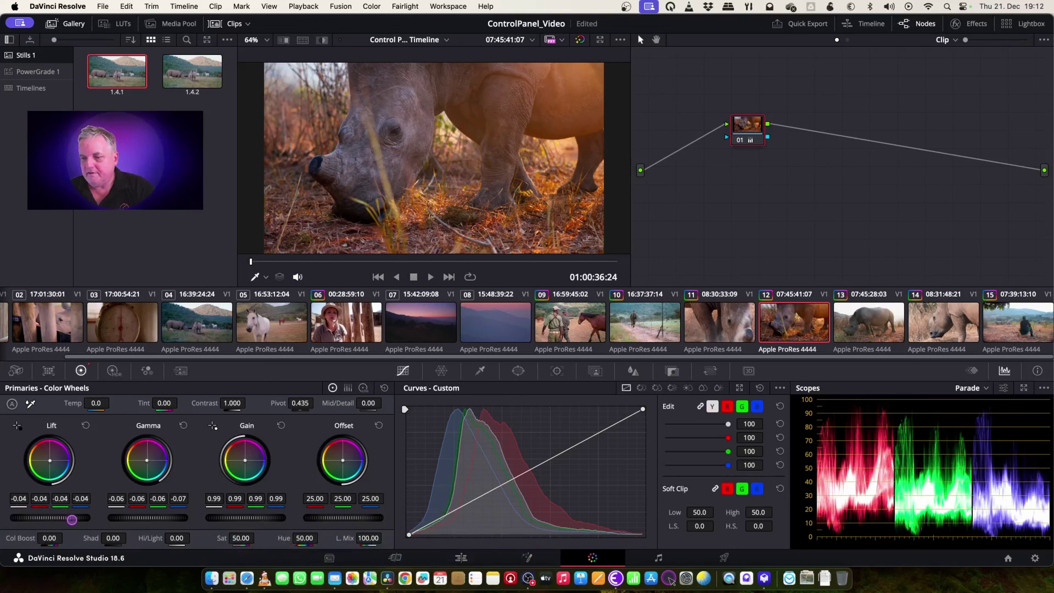
left_click_drag(47, 460, 52, 463)
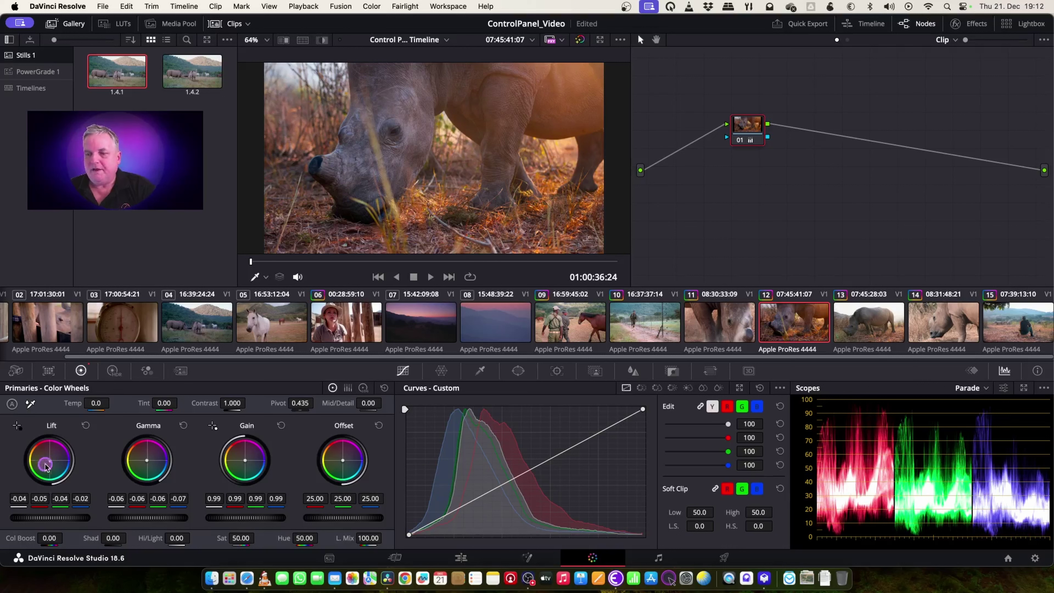
Step: Set clip 12's Gain to master 1.06, red 1.04, green 1.08 and blue 1.01, and cool its Gamma with red -0.08 and blue -0.04
left_click_drag(244, 461, 242, 463)
left_click_drag(249, 517, 275, 517)
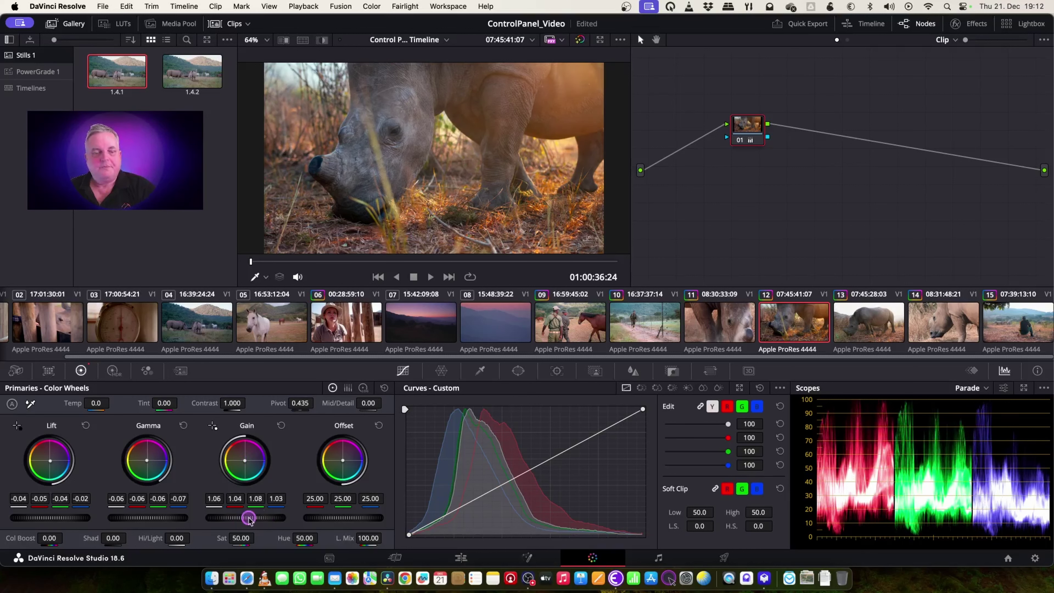
left_click_drag(146, 460, 165, 473)
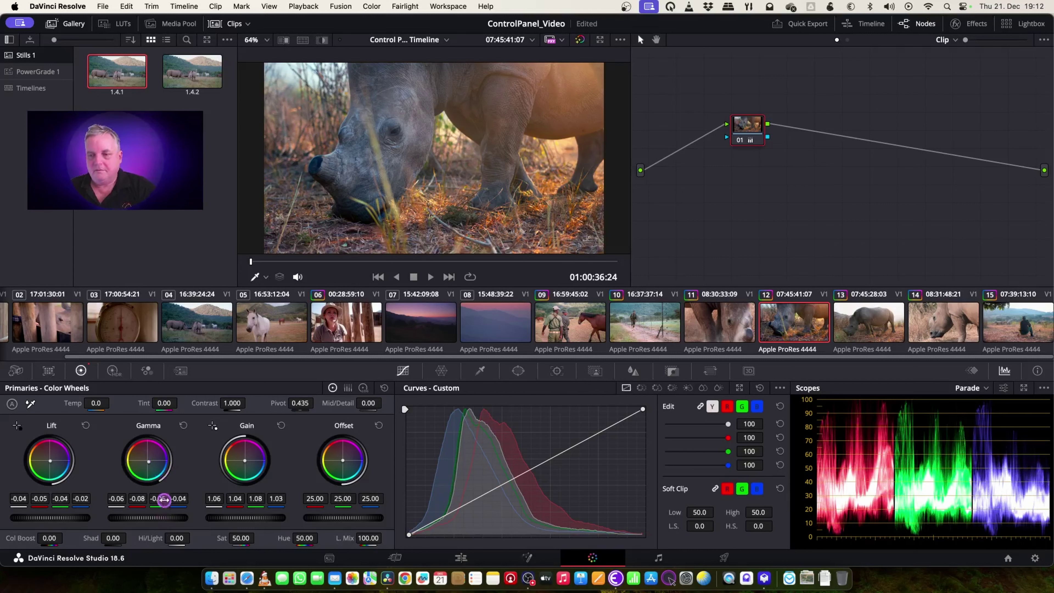
left_click_drag(243, 459, 241, 459)
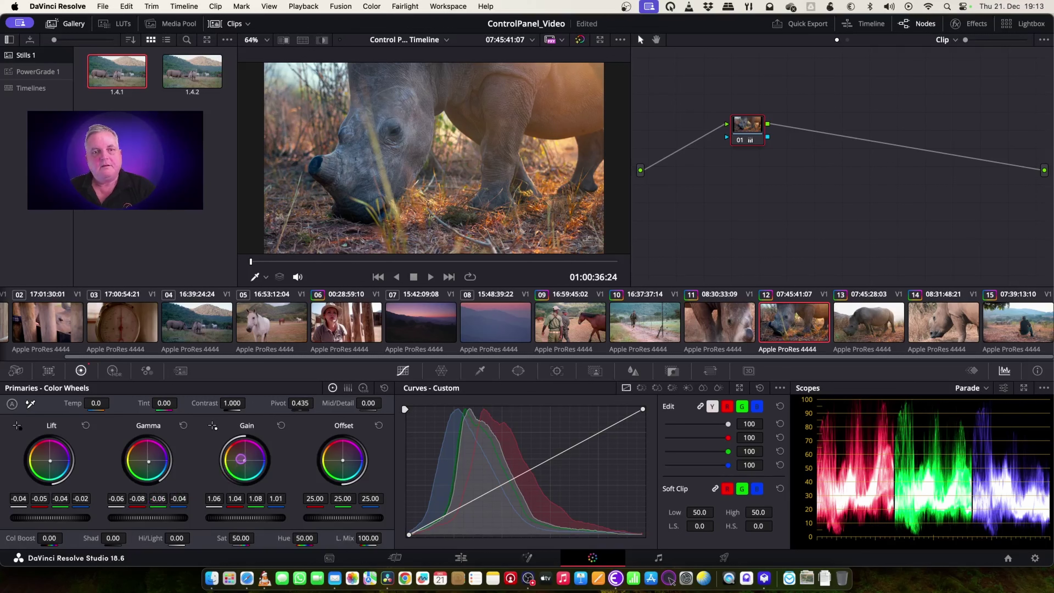
Step: Compare clip 12 with clip 13 and warm clip 12's Gamma with red at -0.07 and blue at -0.06
left_click(886, 330)
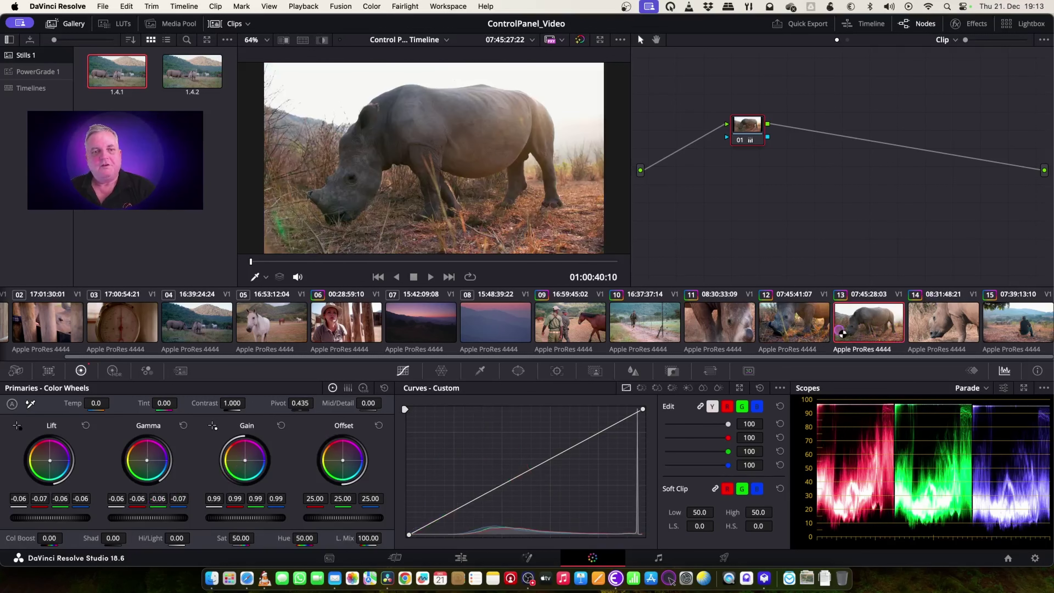
left_click(825, 330)
key("Down")
key("Up")
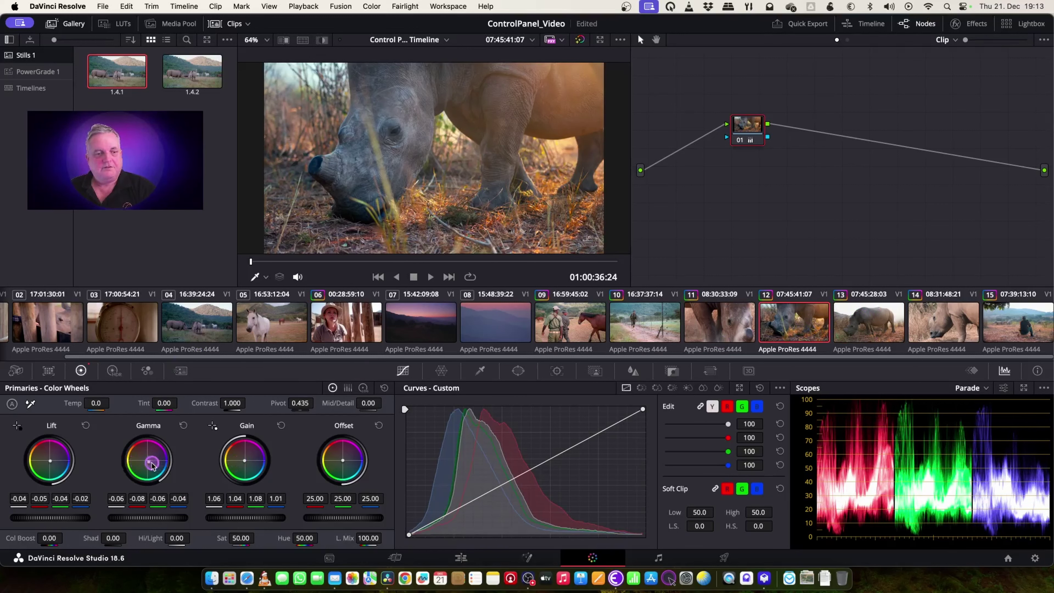
left_click_drag(149, 462, 142, 452)
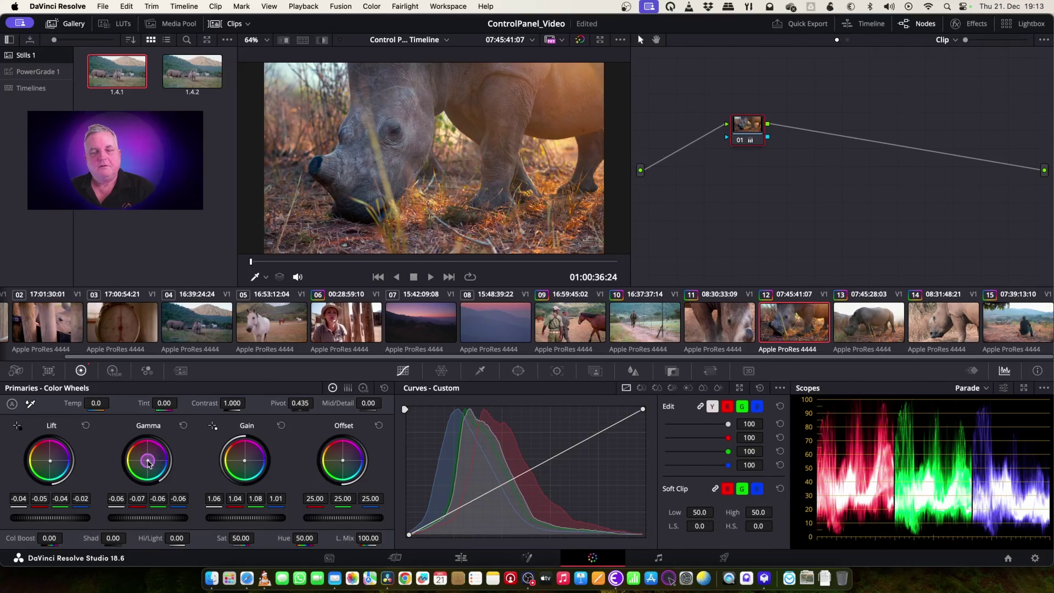
Step: Review graded clips 13 back to 9, and warm clip 10's midtones with red Gamma 0.02 and blue Gamma -0.09
left_click(901, 329)
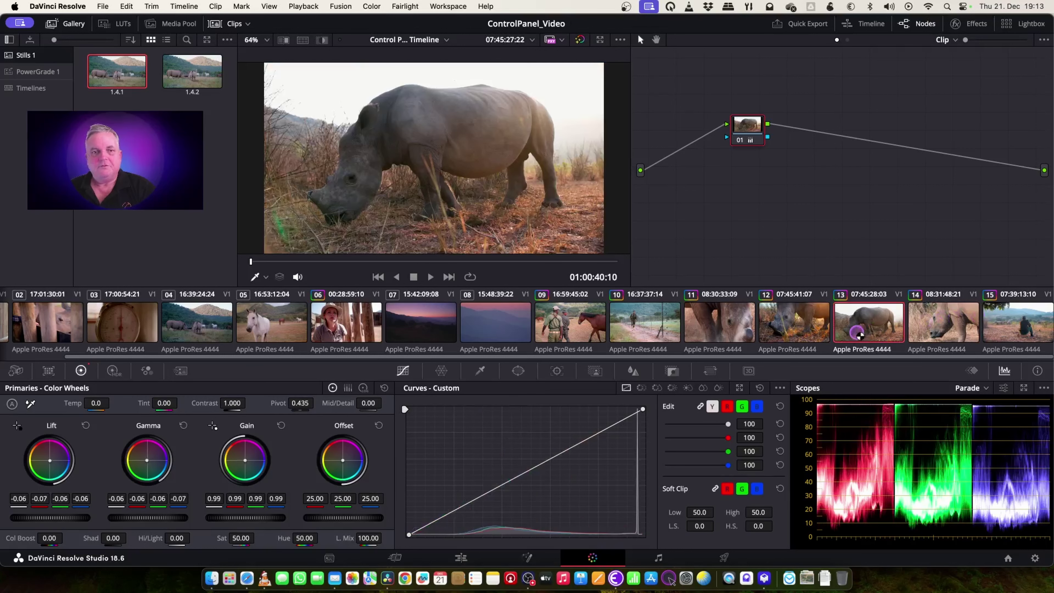
left_click(788, 337)
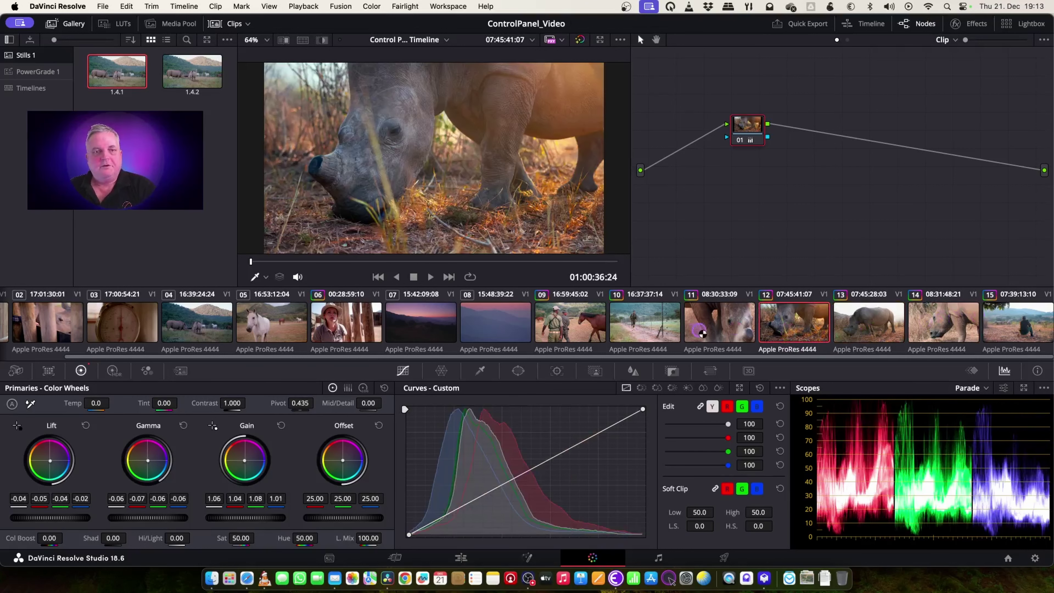
left_click(705, 331)
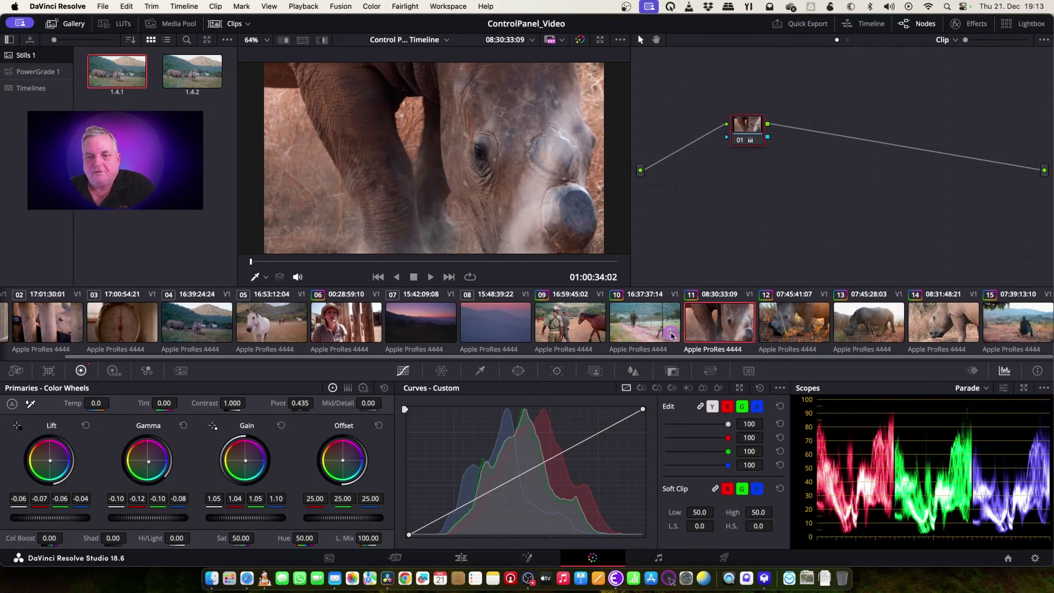
left_click(655, 332)
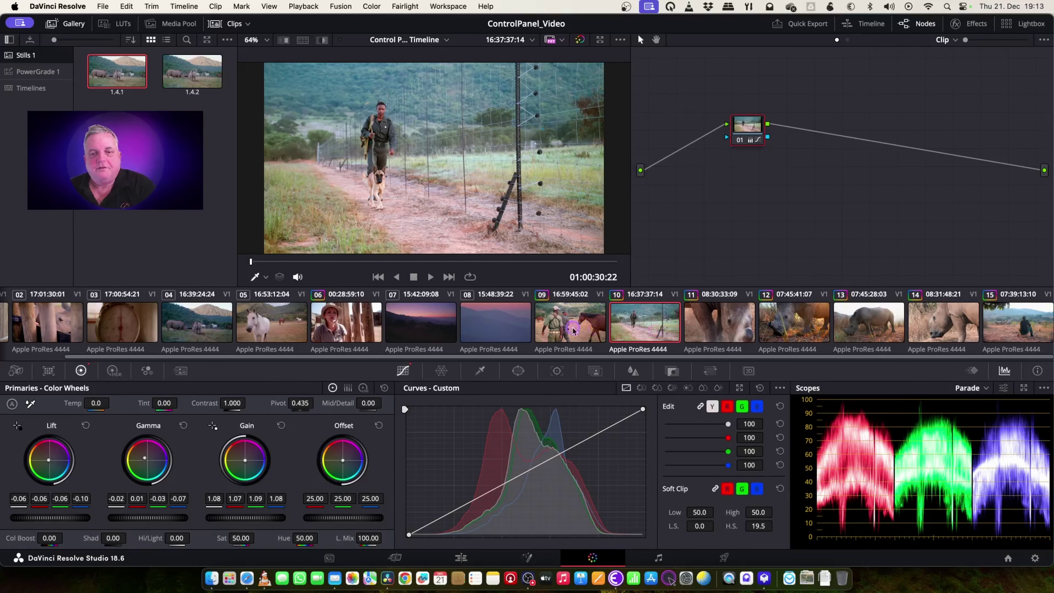
left_click(564, 331)
left_click(660, 325)
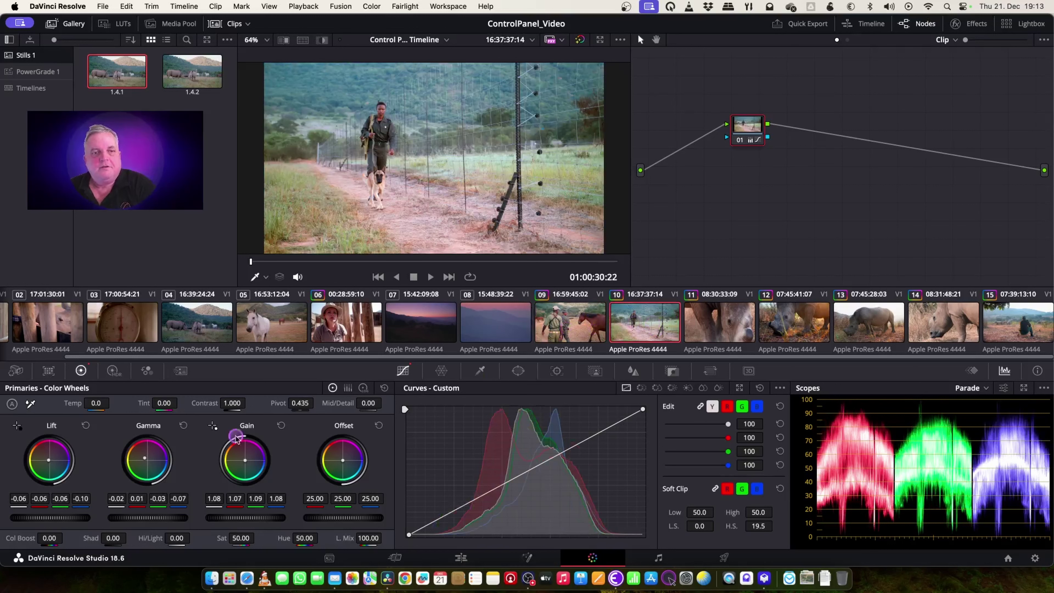
left_click_drag(142, 463, 130, 445)
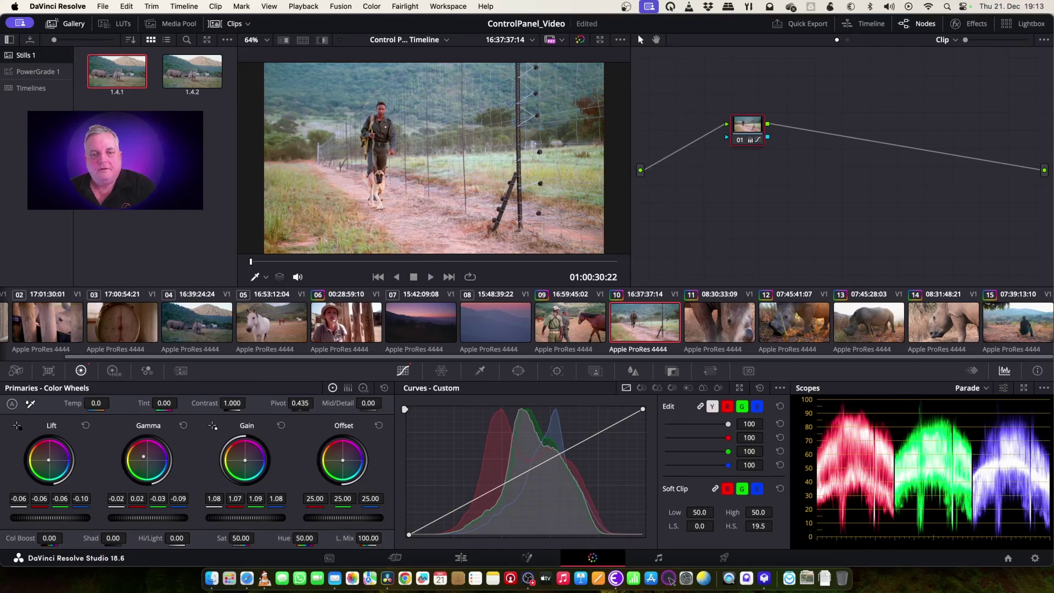
Step: Grade sunset clip 7 with Lift -0.03, Gain 1.21 and master Gamma 0.04, warming the midtones with red at 0.03 and blue at 0.01
left_click(414, 321)
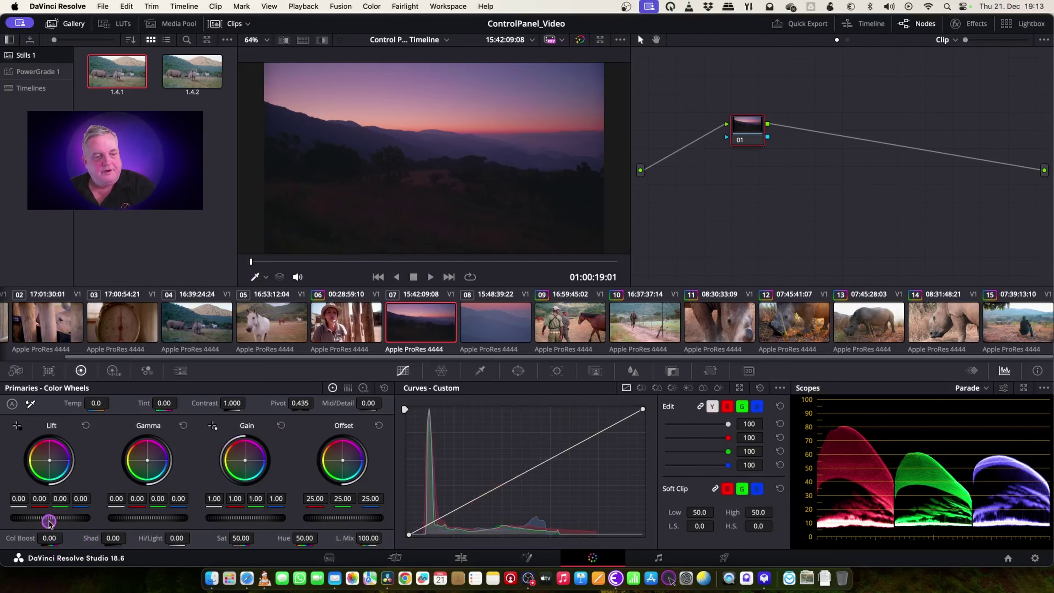
left_click_drag(56, 516, 29, 517)
left_click_drag(245, 523, 350, 511)
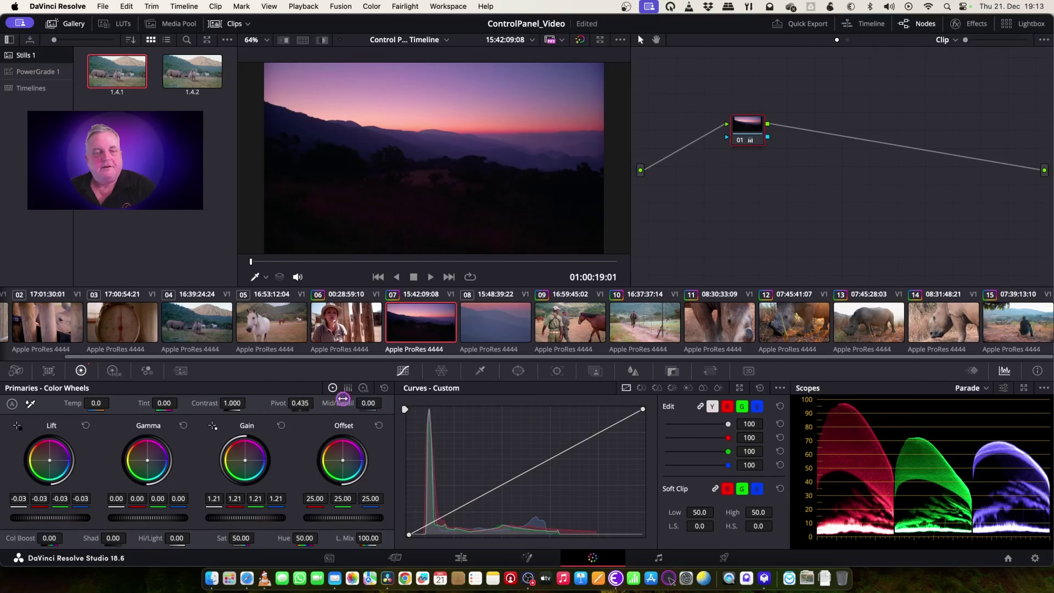
left_click_drag(150, 519, 214, 518)
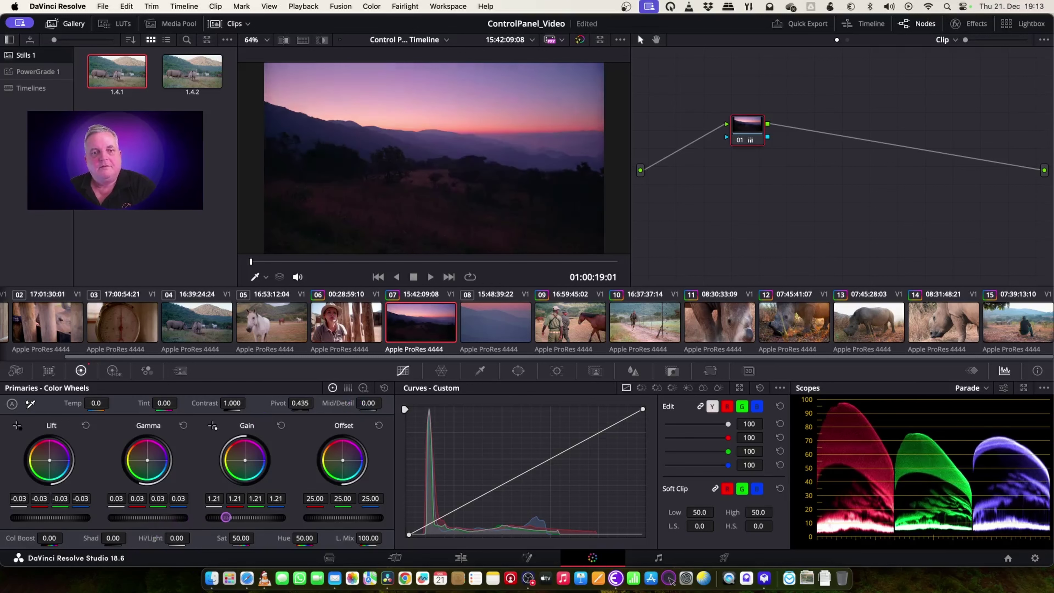
left_click_drag(145, 463, 127, 463)
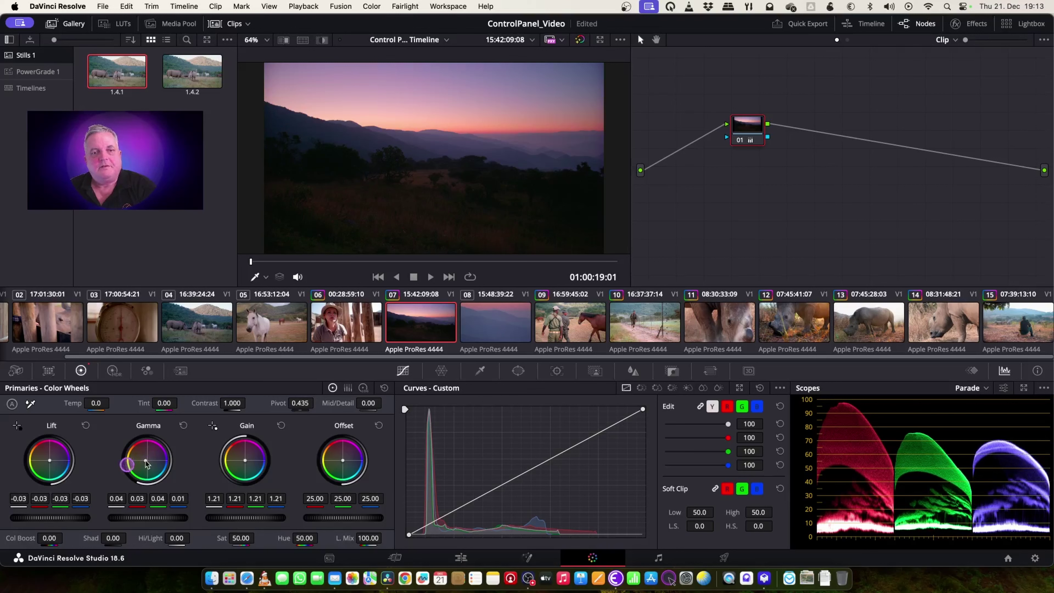
Step: Add contrast to mountain clip 8 with Lift -0.05 and Gain 1.16 in all channels
left_click(511, 323)
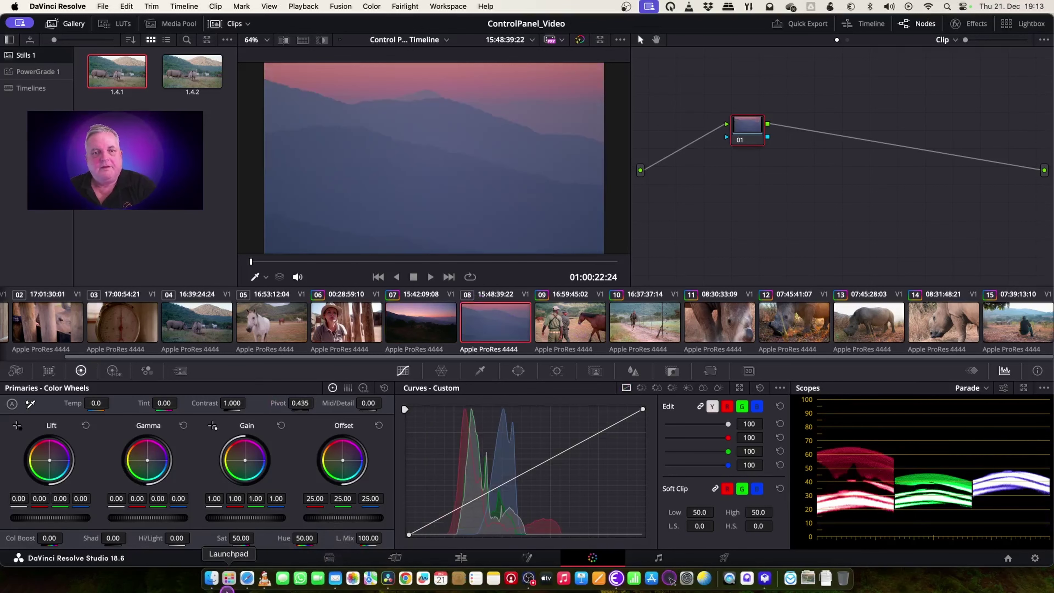
left_click_drag(55, 520, 38, 518)
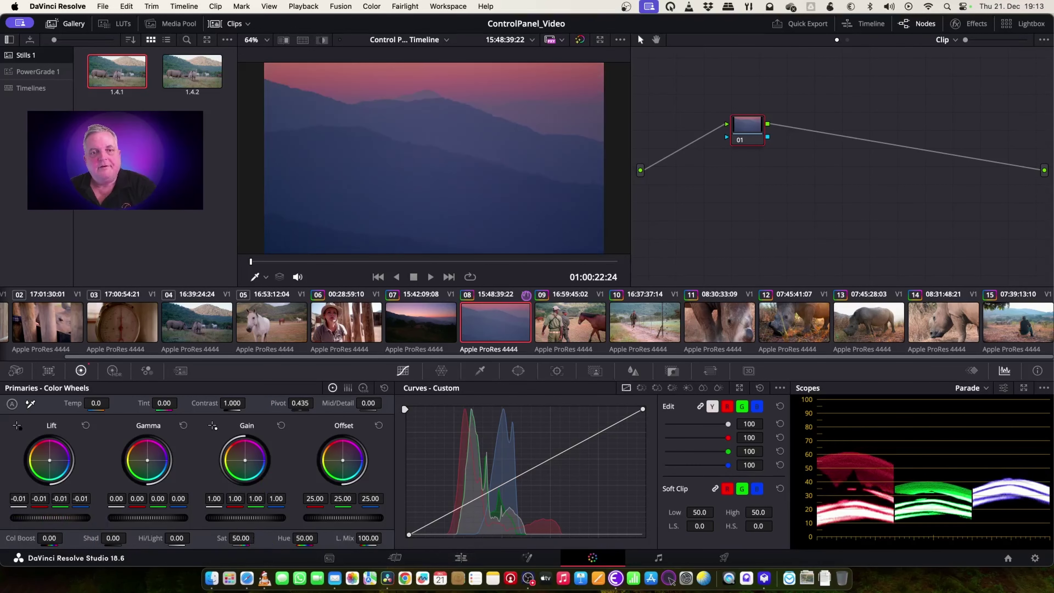
mouse_move(251, 519)
left_mouse_down()
mouse_move(272, 518)
mouse_move(232, 518)
left_mouse_up()
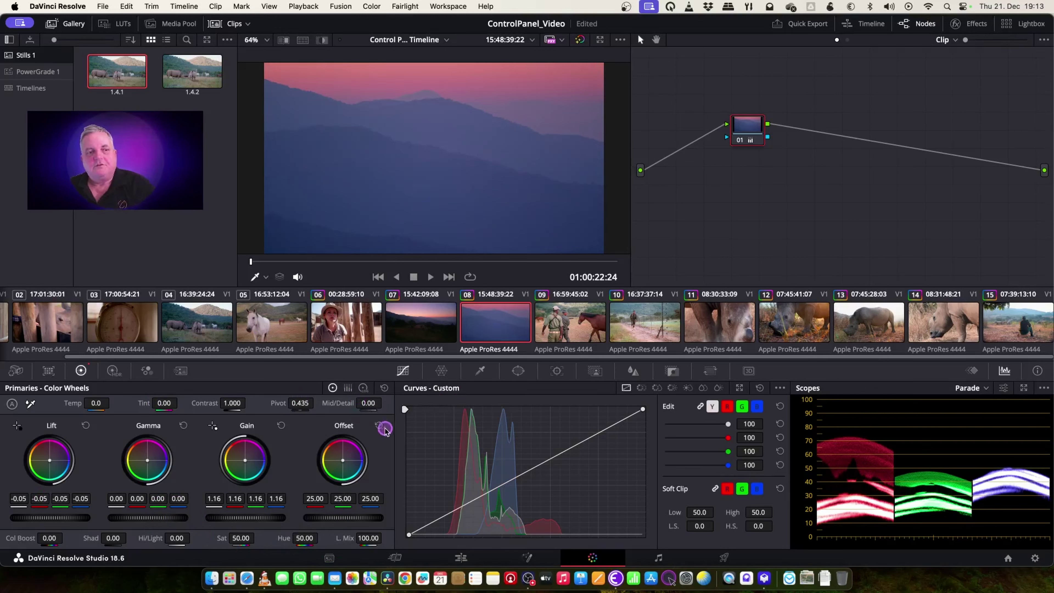
left_click_drag(241, 360, 139, 361)
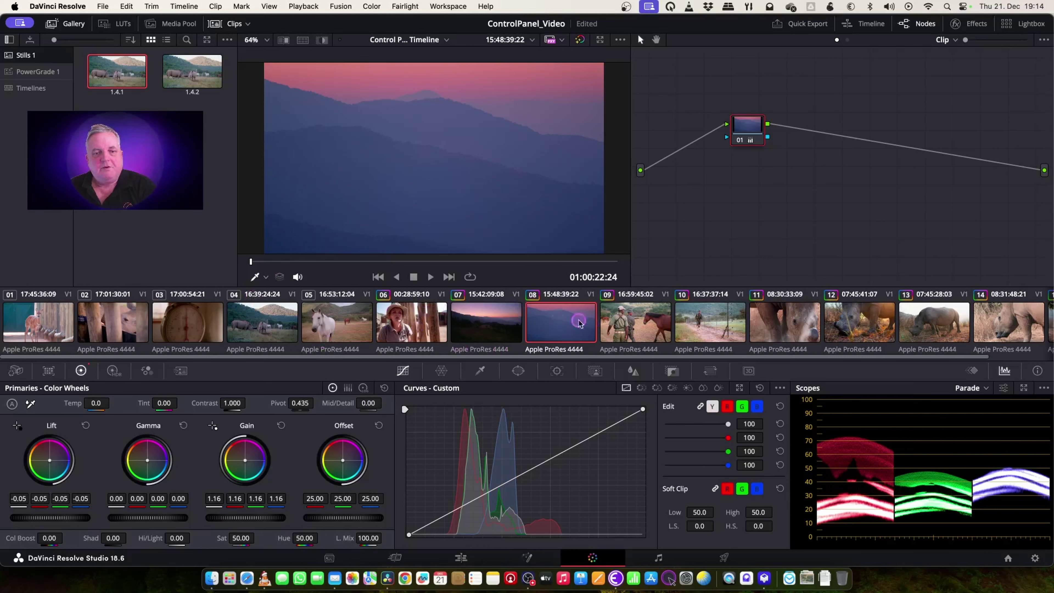
Step: Grade horse clip 5 with Lift -0.03 and Gain 1.11, setting red Lift to -0.02, green Gain to 1.12 and blue Gain to 1.01
left_click(352, 322)
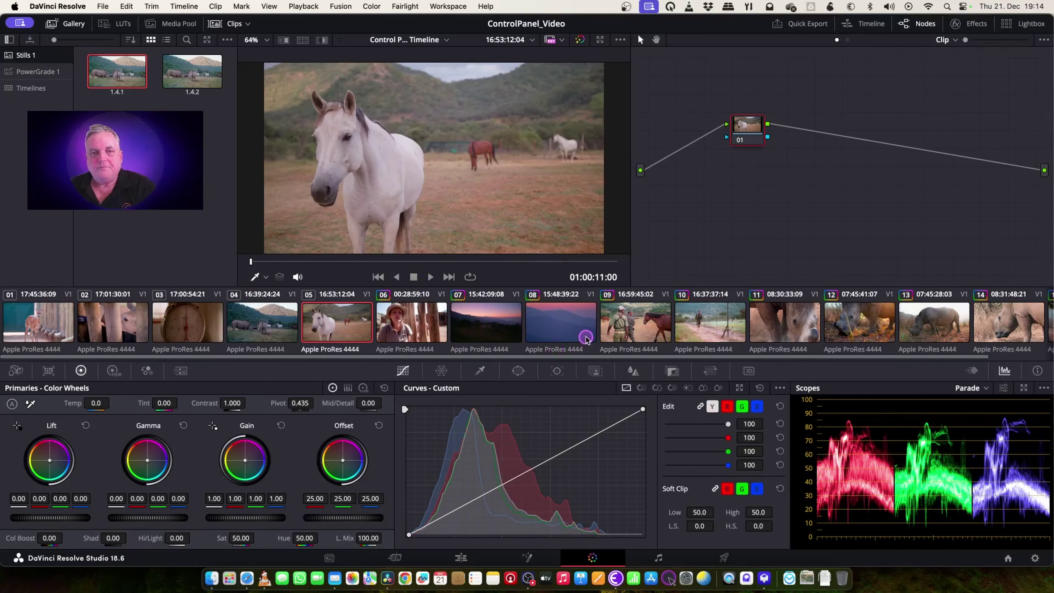
left_click_drag(52, 519, 19, 525)
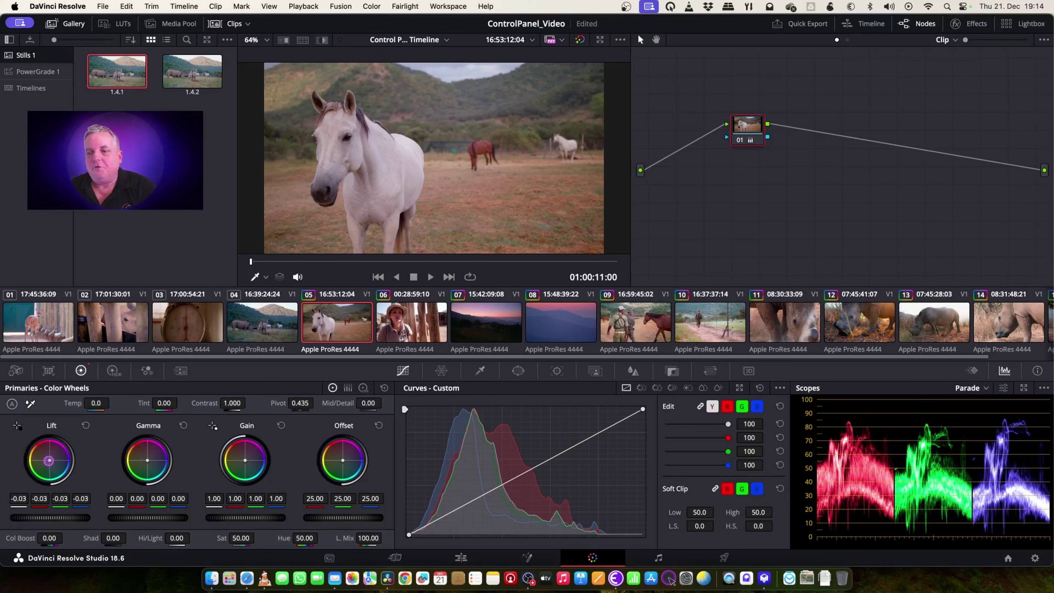
left_click_drag(49, 461, 49, 460)
left_click_drag(245, 459, 235, 459)
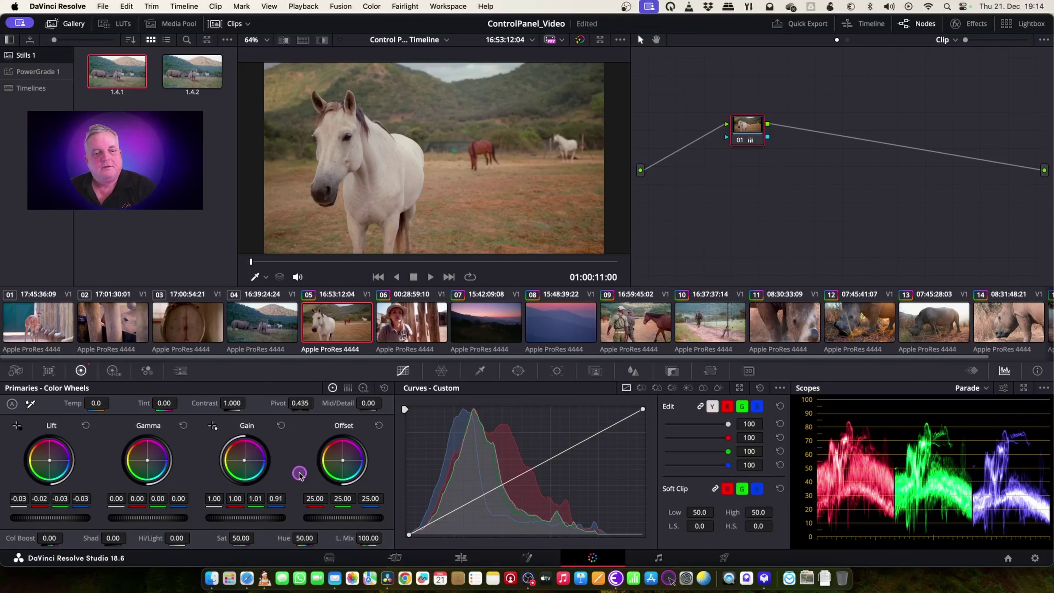
left_click_drag(245, 518, 282, 518)
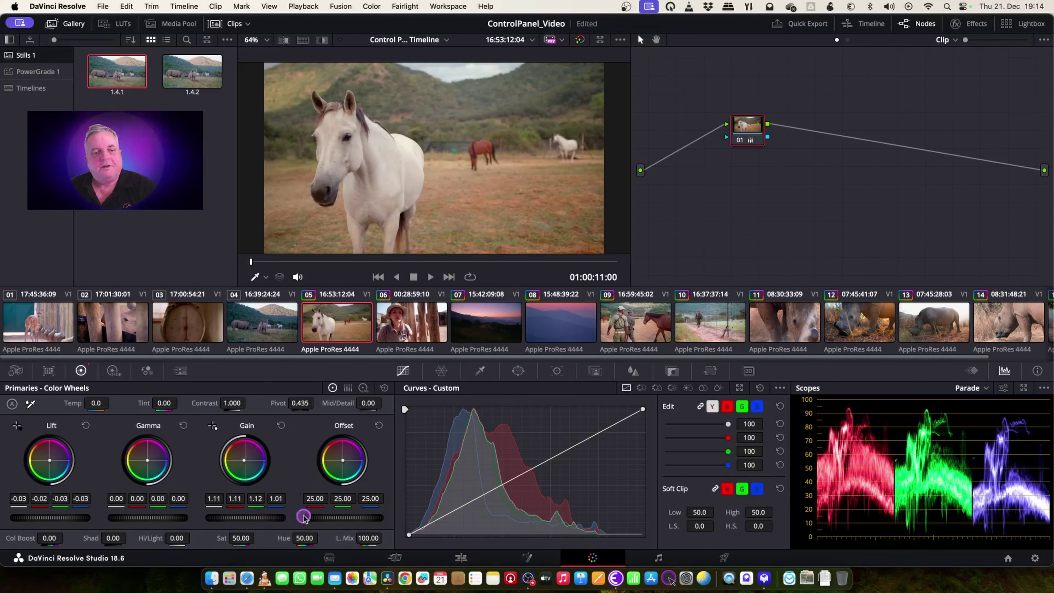
Step: Copy clip 5's grade to rhino clip 4, then set Gain to 1.02 with blue 0.96 and Gamma to red 0.02, blue -0.02
left_click(277, 330)
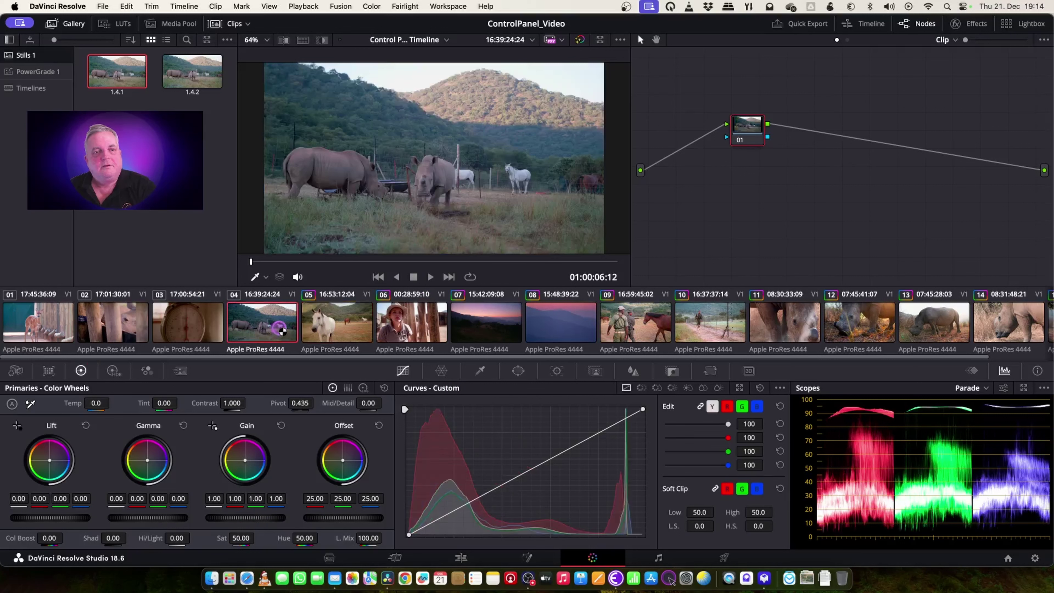
middle_click(345, 328)
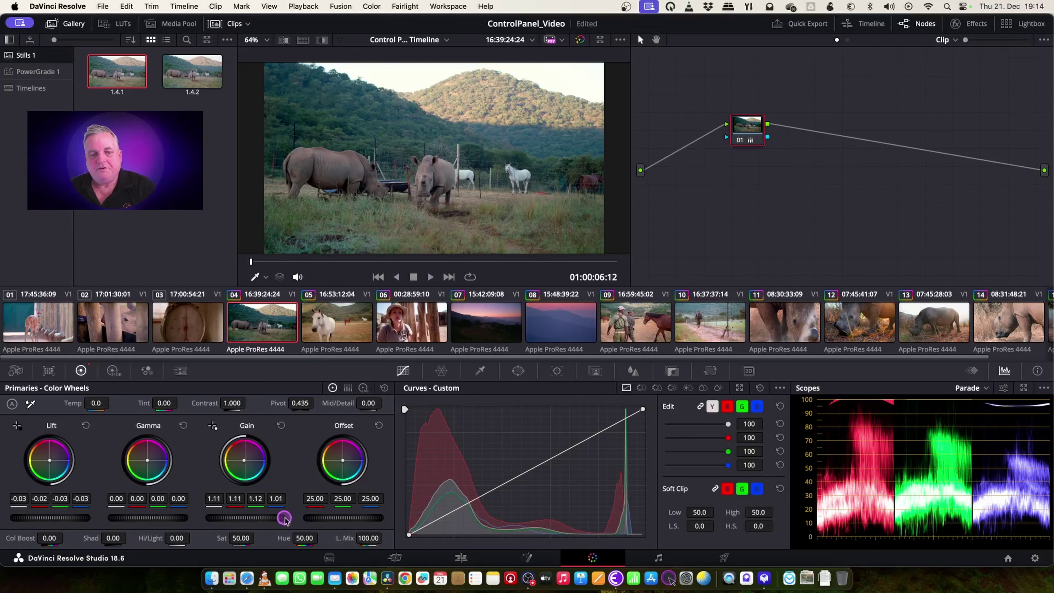
left_click_drag(258, 518, 185, 533)
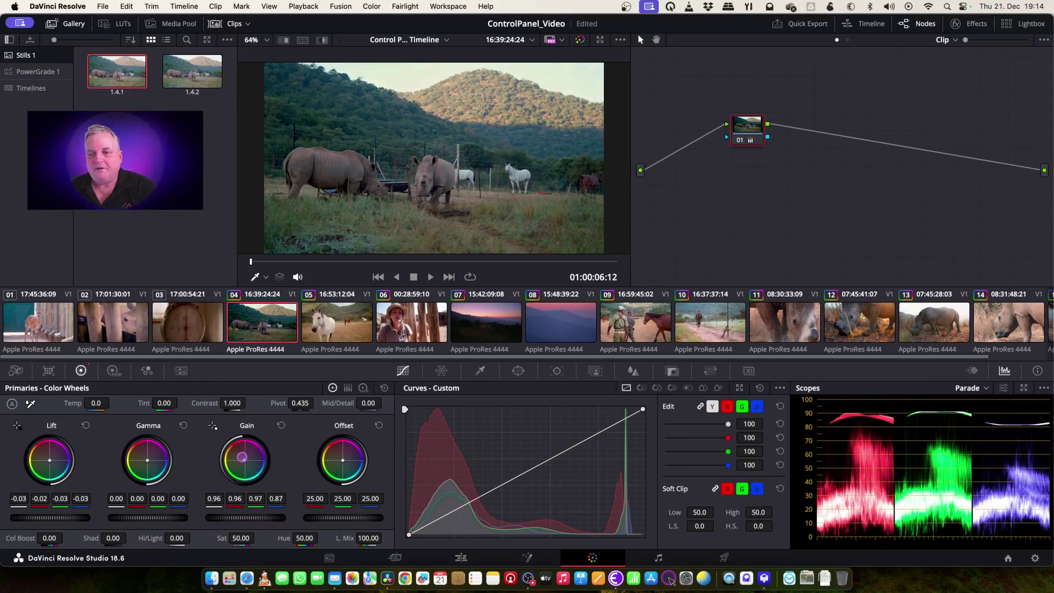
left_click_drag(242, 457, 245, 456)
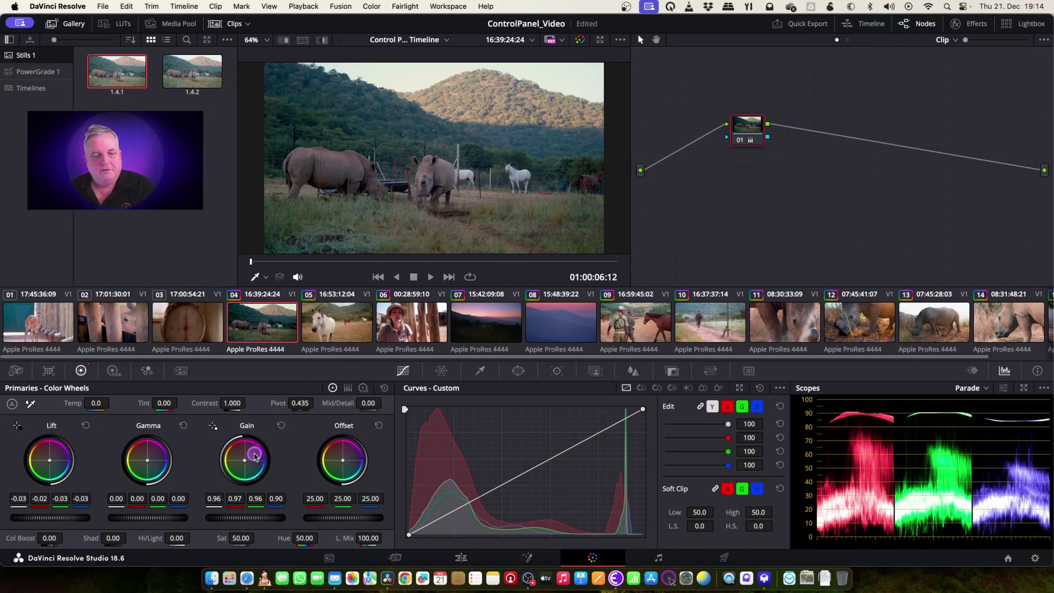
left_click_drag(252, 521, 285, 521)
left_click_drag(145, 460, 136, 448)
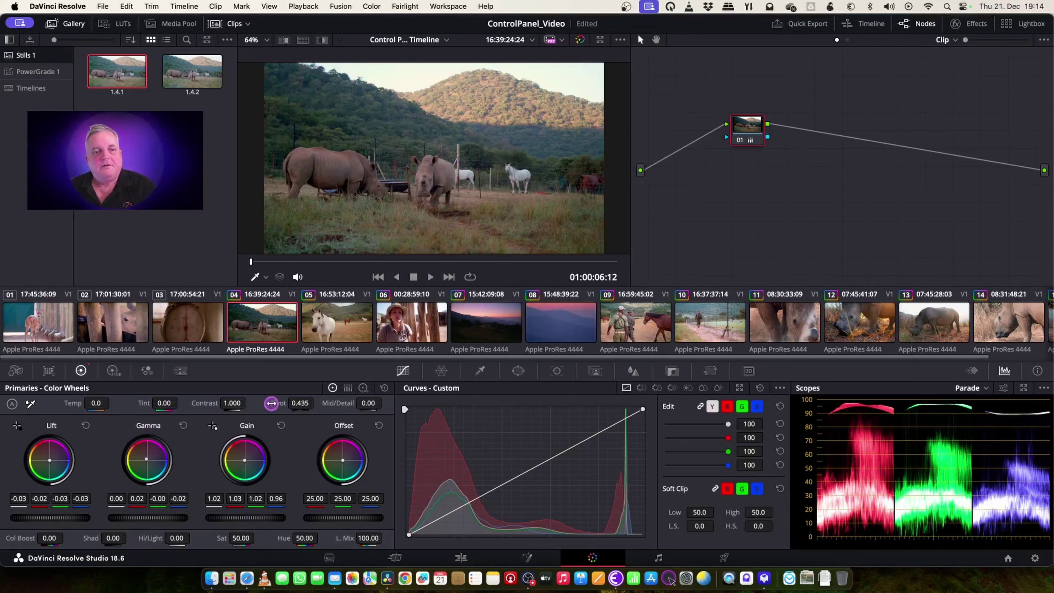
Step: Compare clips 4 and 5 and lower clip 5's Gain to 1.04, with green at 1.05 and blue at 0.94
left_click(343, 339)
left_click(283, 341)
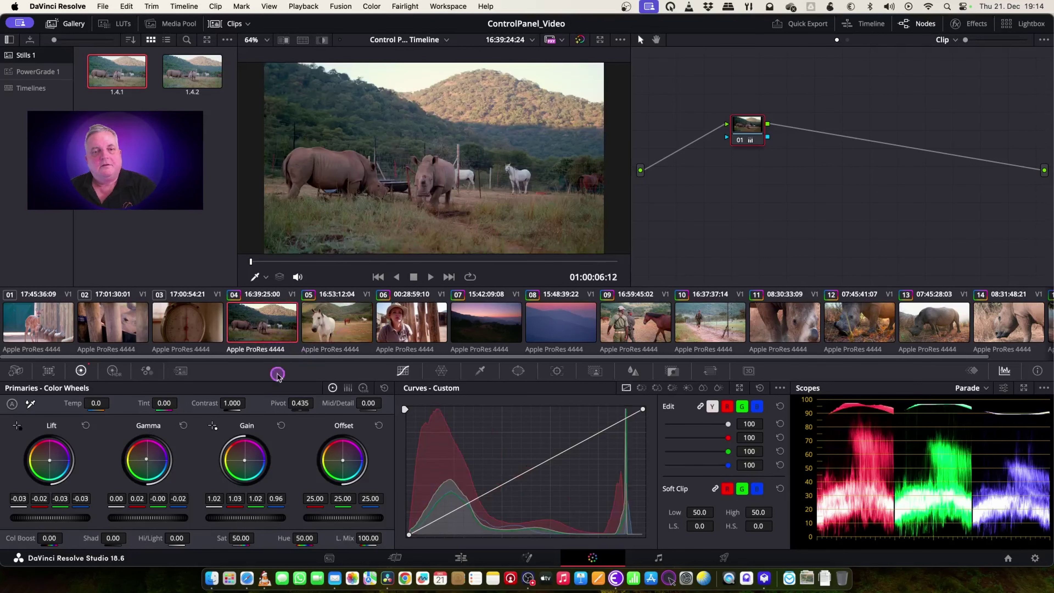
left_click(347, 336)
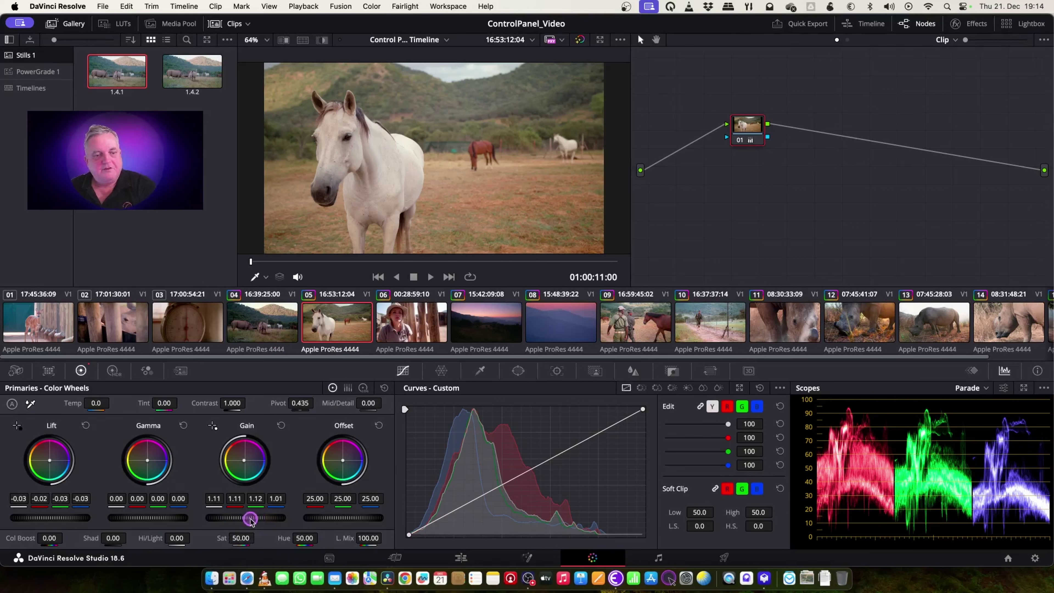
left_click_drag(251, 518, 207, 520)
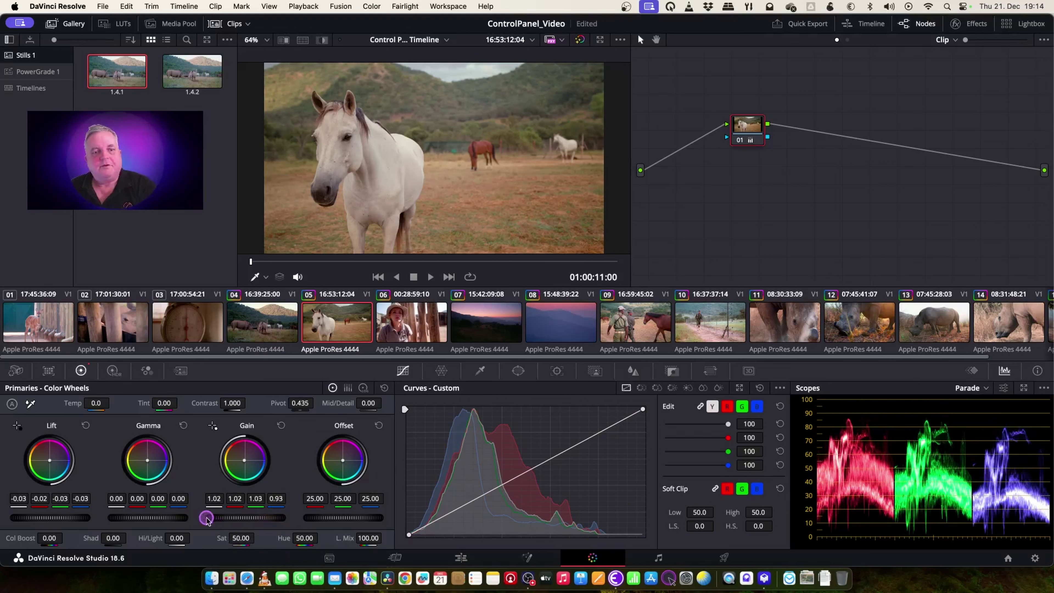
left_click(262, 323)
left_click(335, 324)
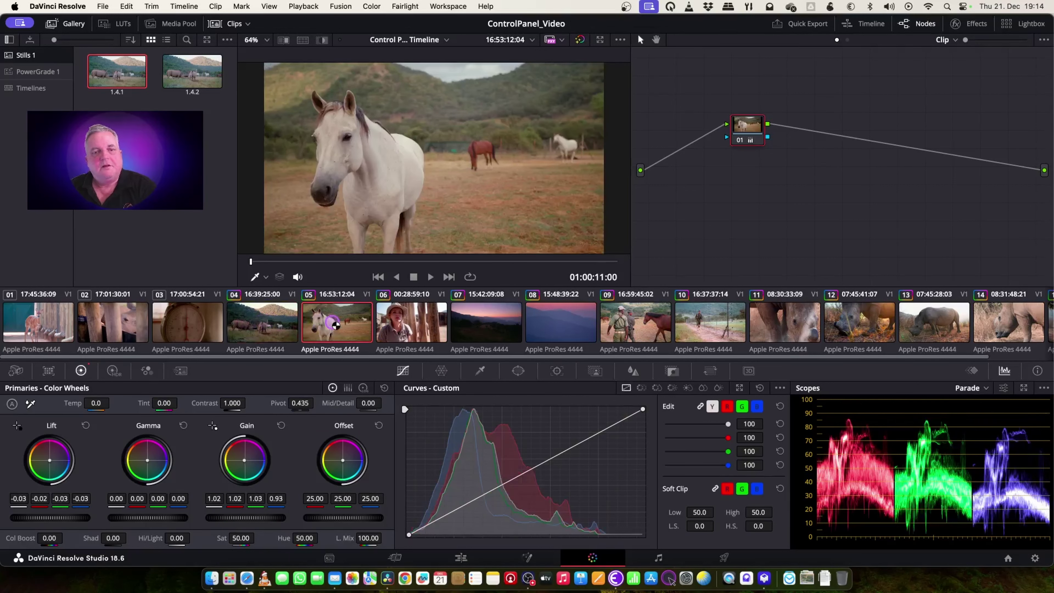
left_click(270, 323)
left_click(320, 322)
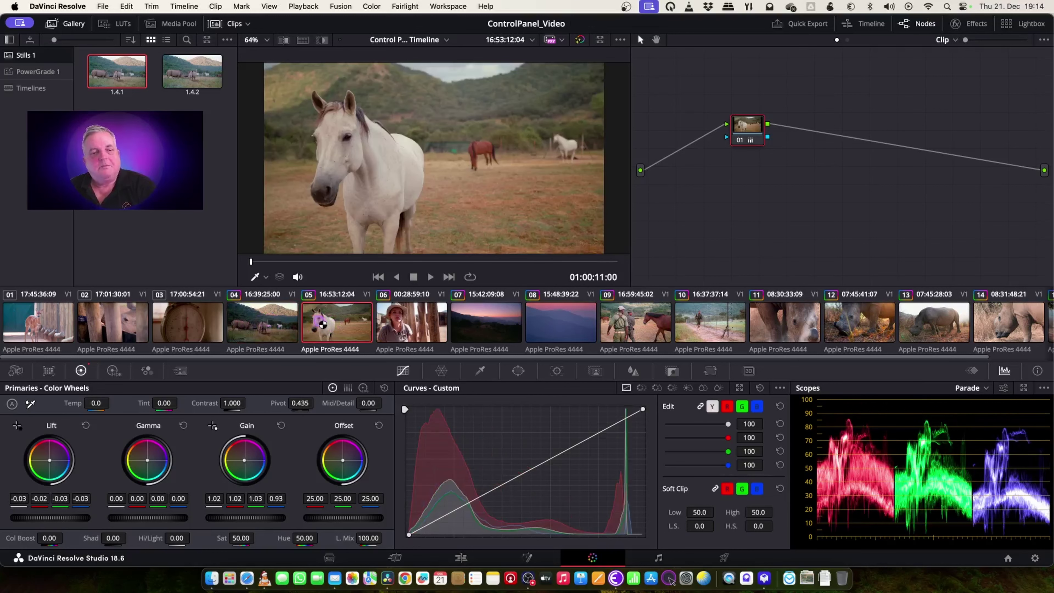
left_click_drag(251, 519, 264, 518)
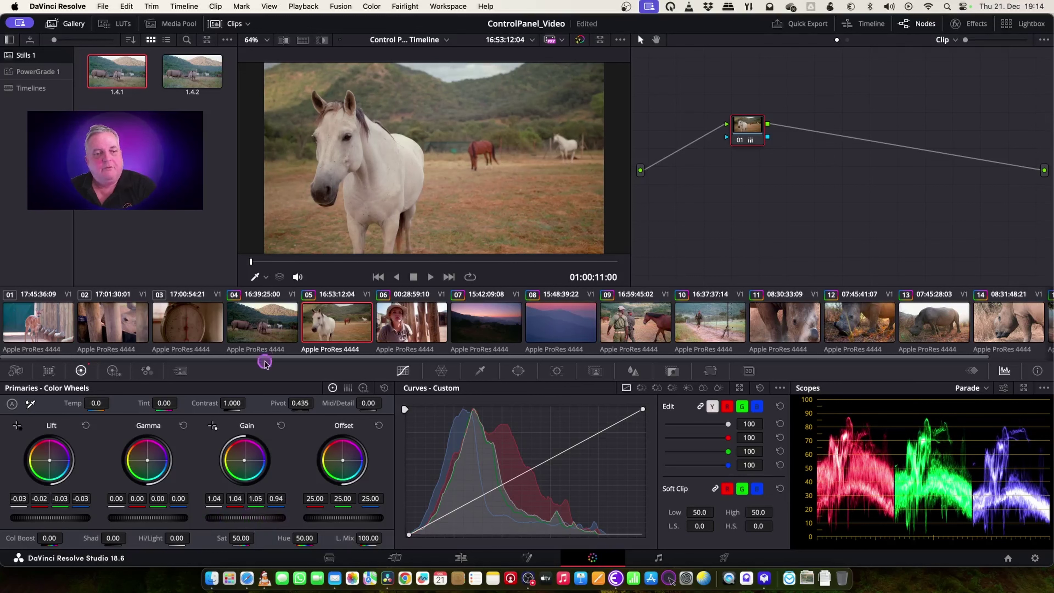
Step: Brighten clip 4 with Gain 1.28 and warm its Gamma with red at 0.03, green at -0.01 and blue at -0.03
left_click(272, 322)
left_click_drag(286, 516, 379, 517)
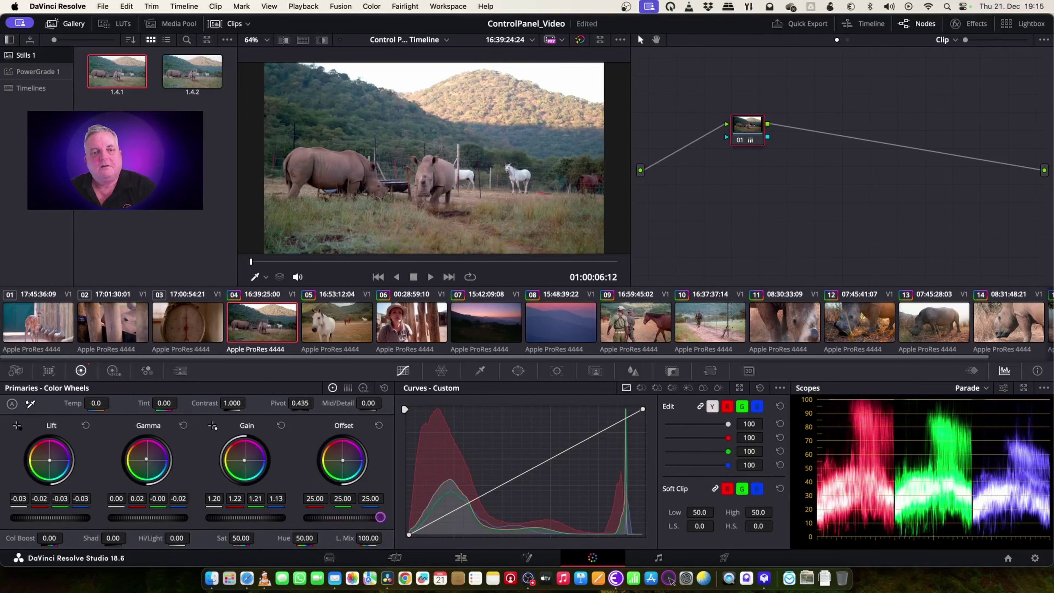
left_click(347, 324)
left_click(265, 334)
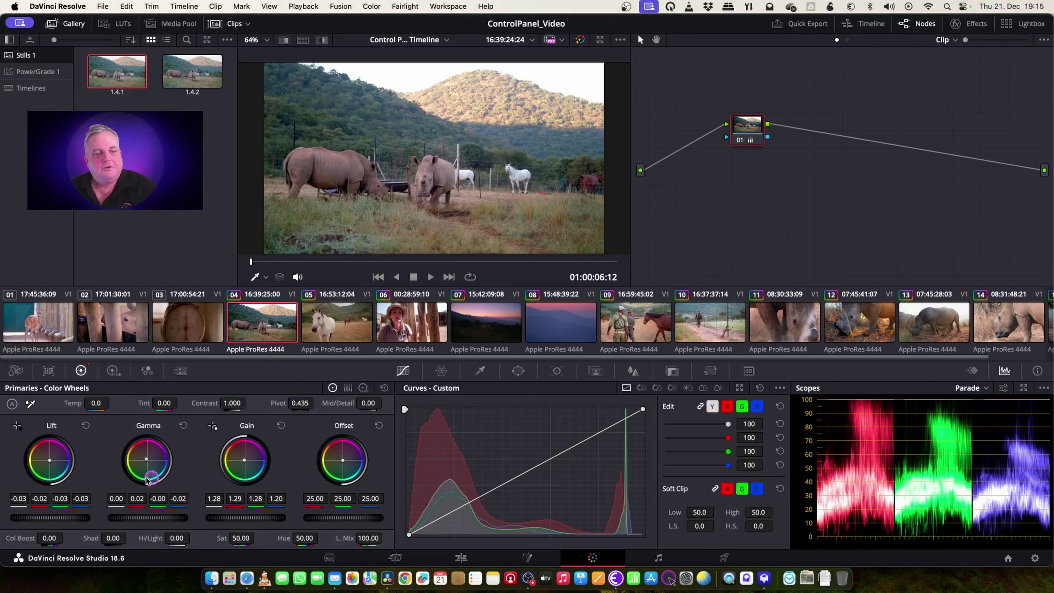
left_click_drag(146, 456, 138, 443)
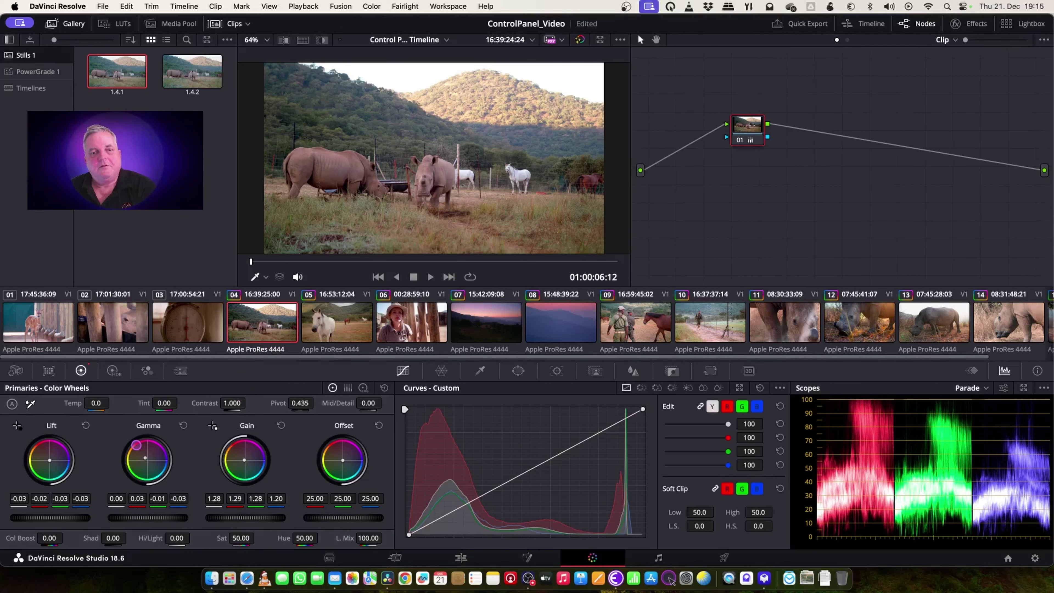
Step: Compare clip 4 with clip 5 and soften clip 4's clipped highlights with a High Soft value of 64.3
left_click(338, 323)
left_click(295, 323)
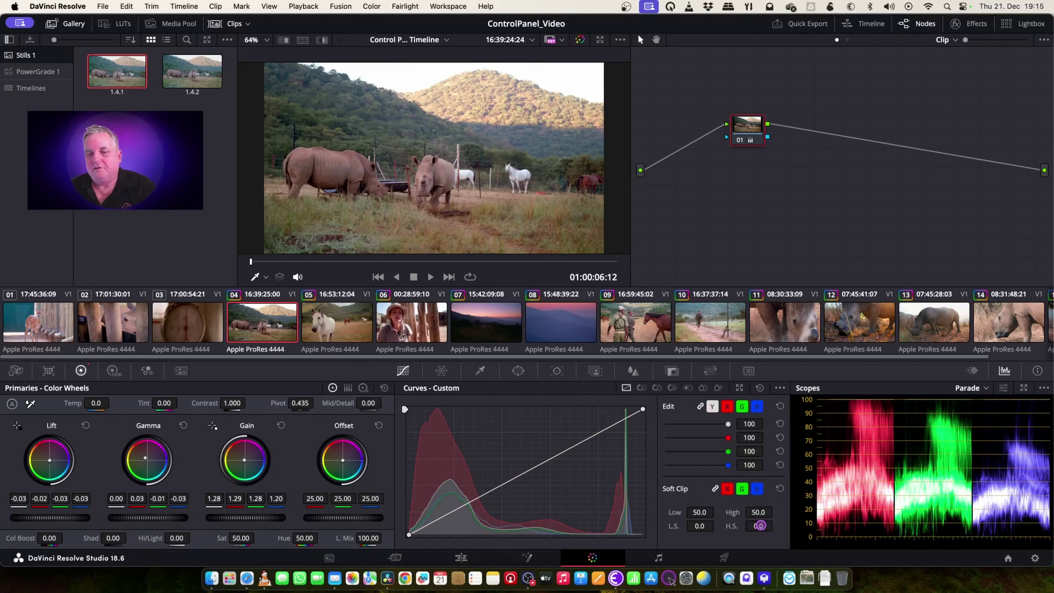
left_click_drag(825, 525, 884, 526)
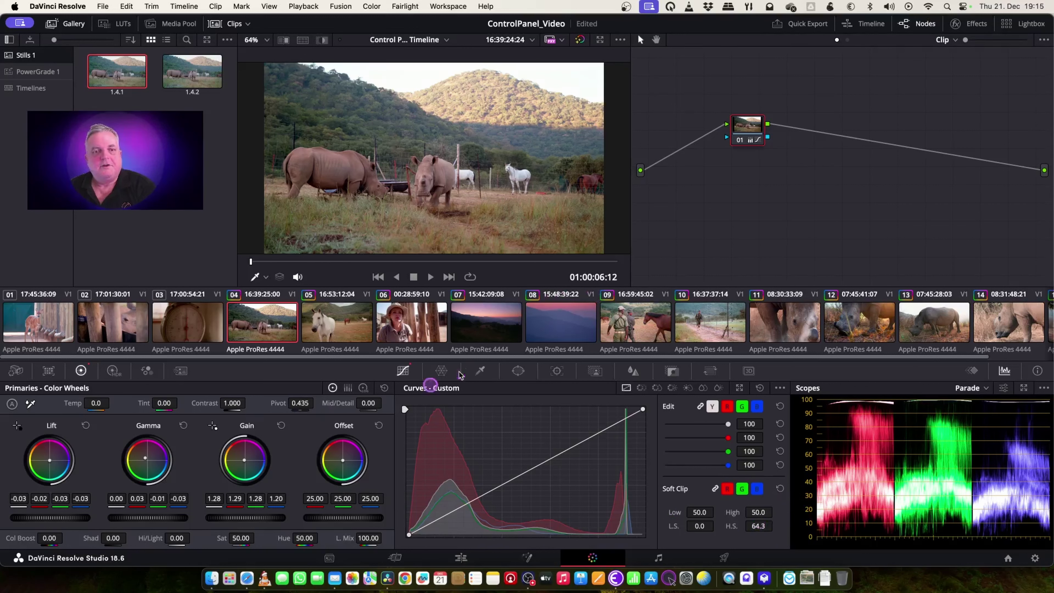
Step: Add contrast to scale clip 3 with Lift -0.02, red Lift -0.03 and Gain 1.13
left_click(182, 328)
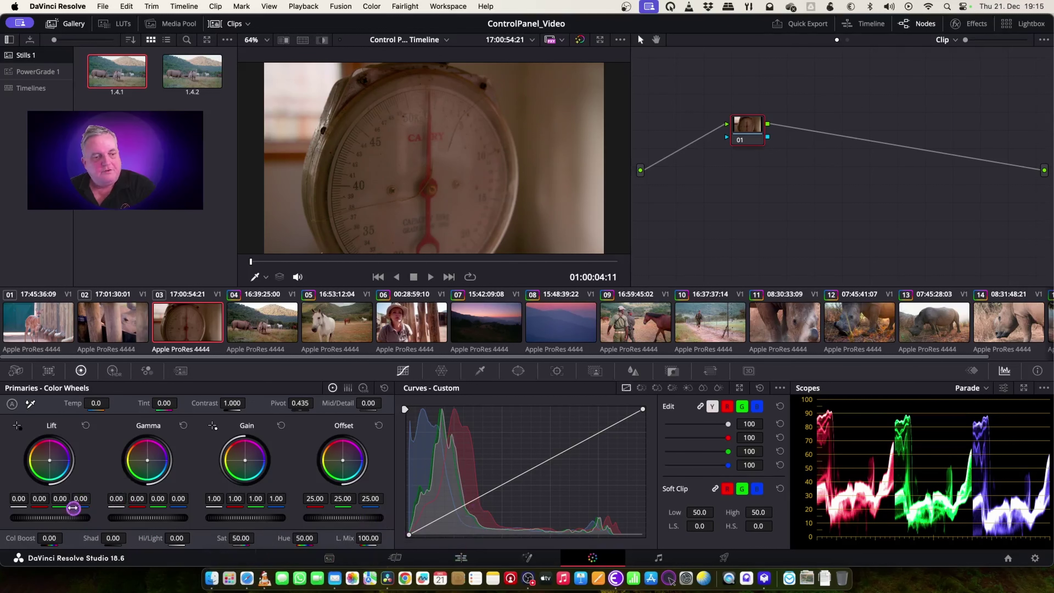
left_click_drag(50, 460, 51, 460)
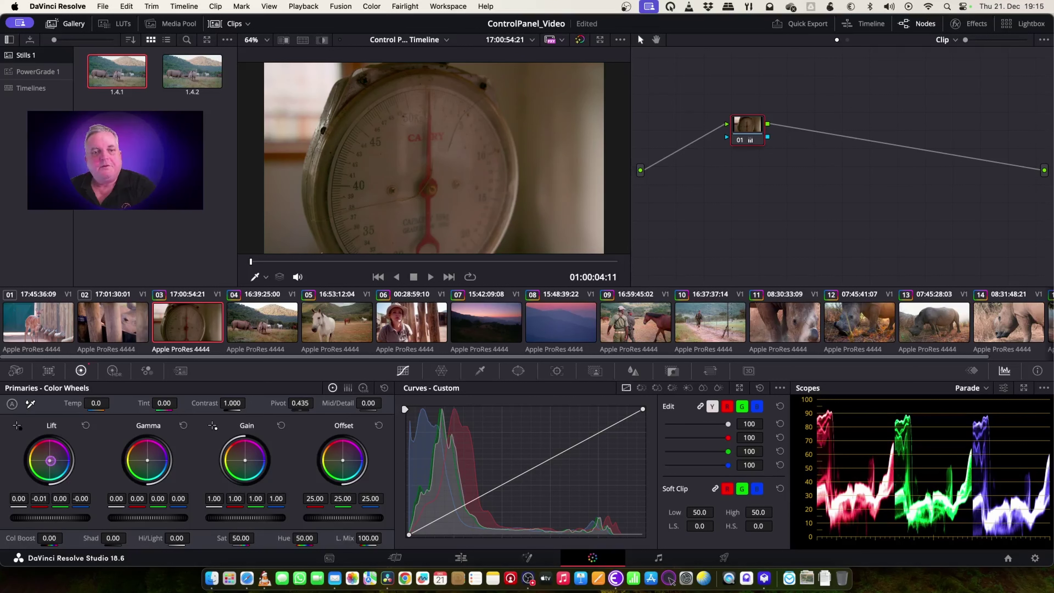
left_click_drag(56, 520, 40, 522)
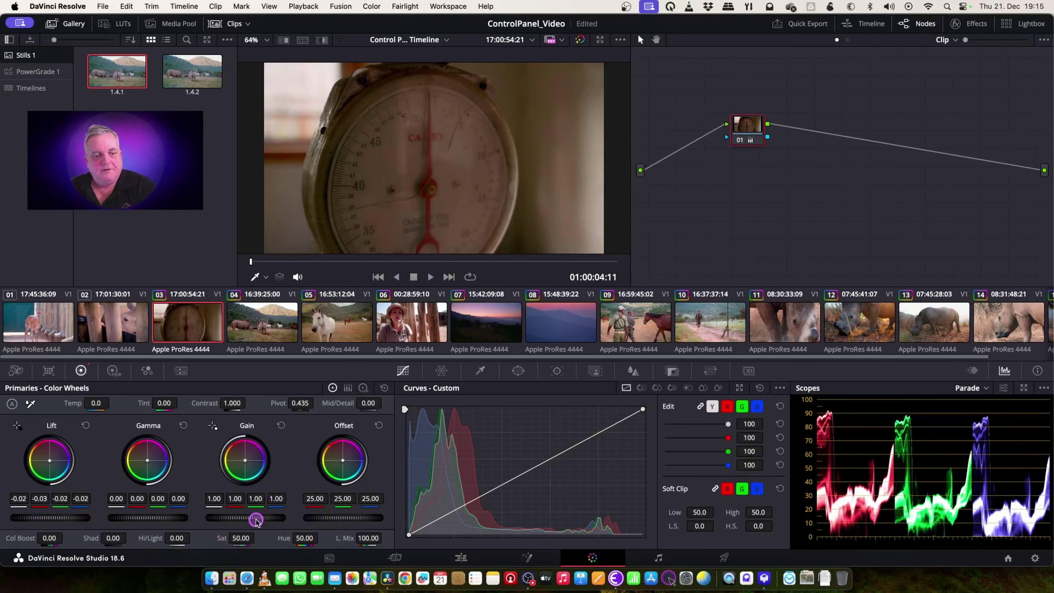
left_click_drag(256, 519, 290, 520)
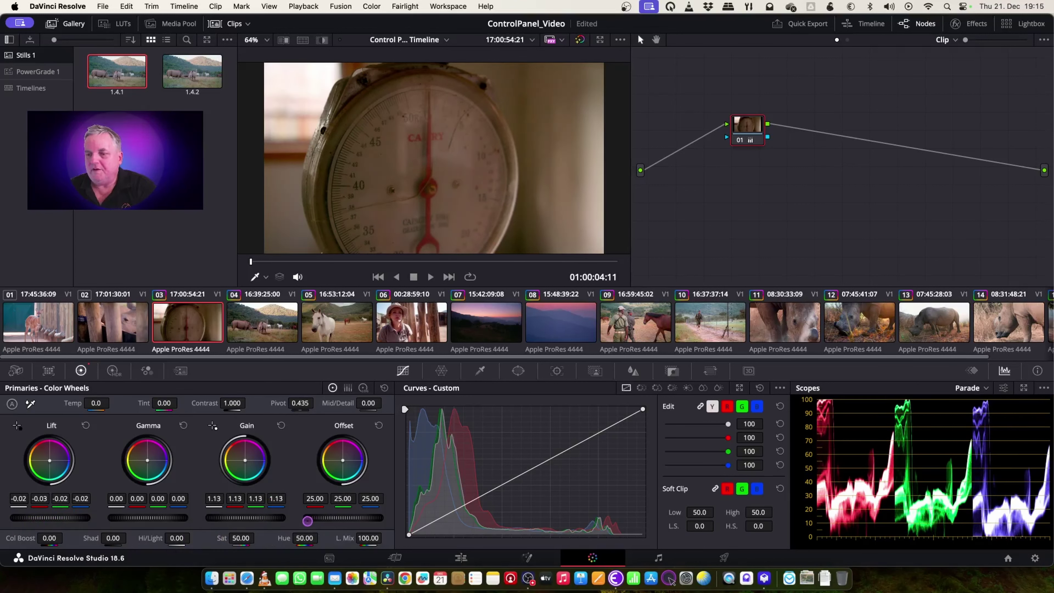
Step: Cool clip 3 with Gain at red 1.08, green 1.14, blue 1.12 and blue Gamma 0.05, and set Low Soft to 30.6
left_click_drag(248, 462, 248, 468)
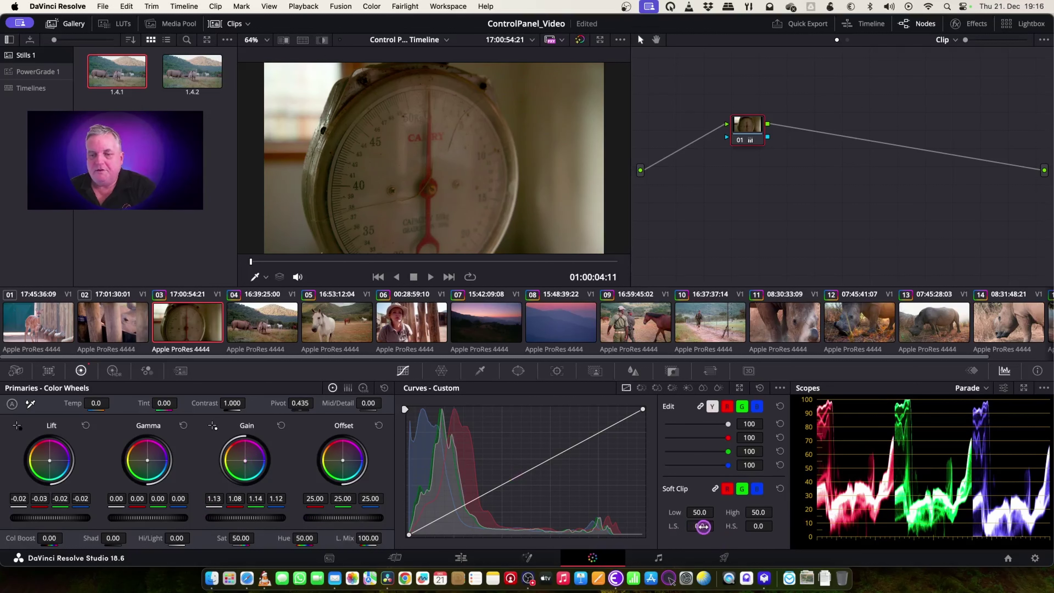
left_click_drag(697, 526, 853, 534)
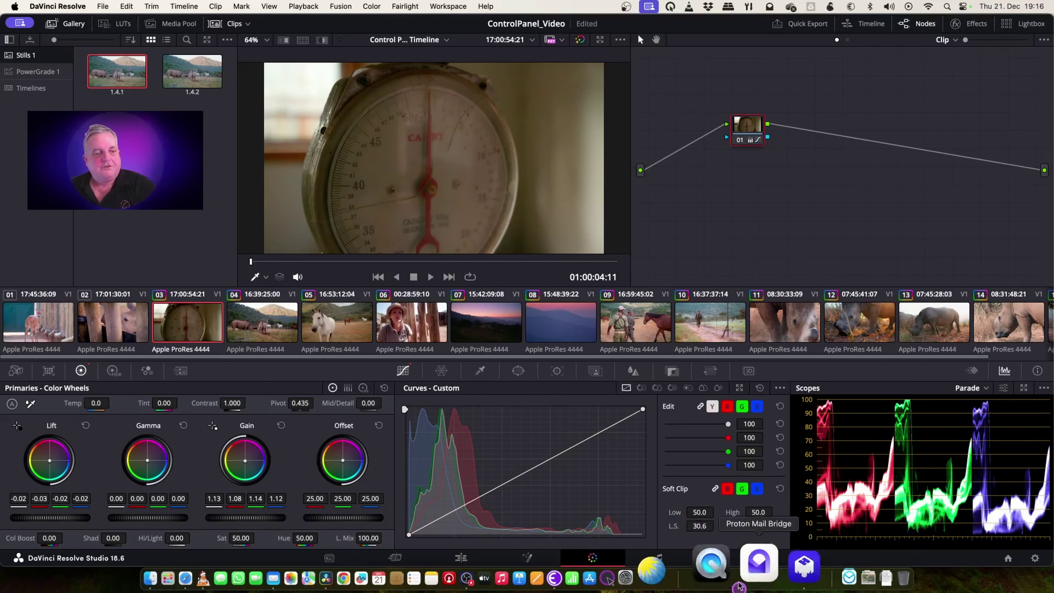
left_click_drag(146, 464, 175, 463)
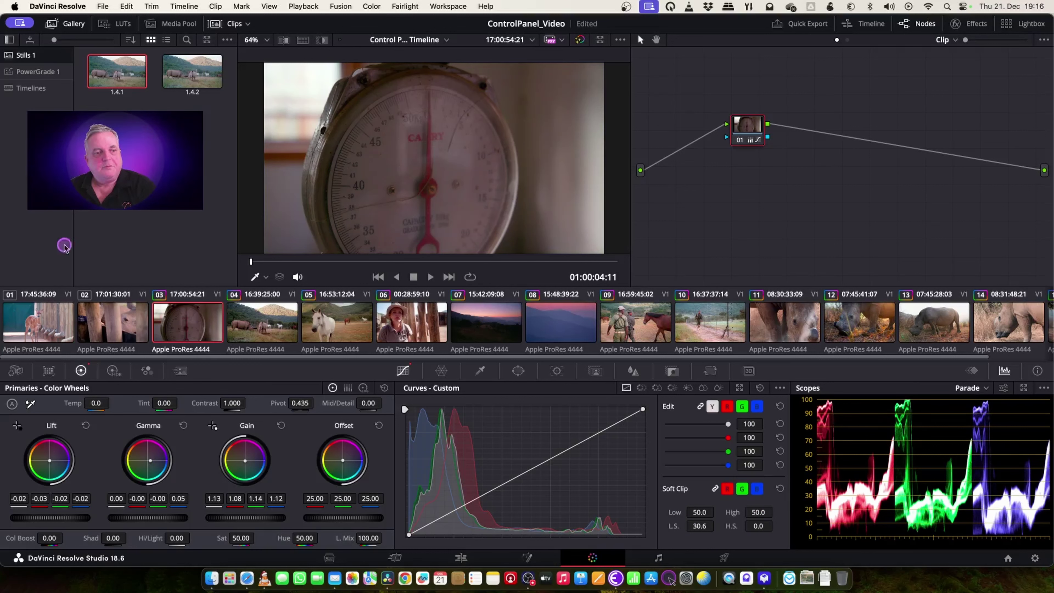
Step: View a later frame of clip 2 and set its master Lift to 0.01 and master Gamma to -0.04
left_click(113, 318)
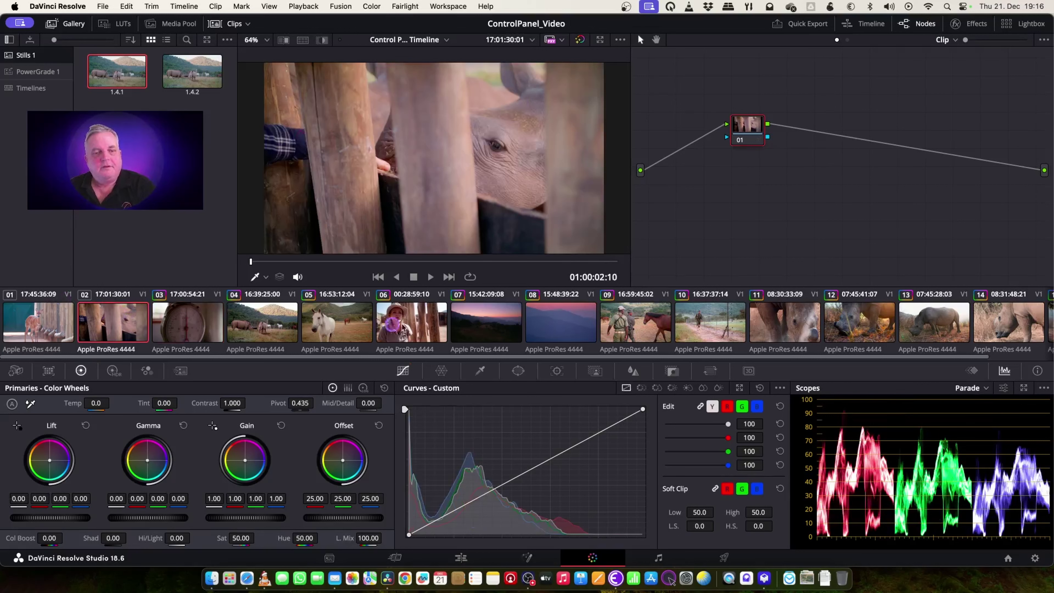
left_click_drag(340, 261, 456, 265)
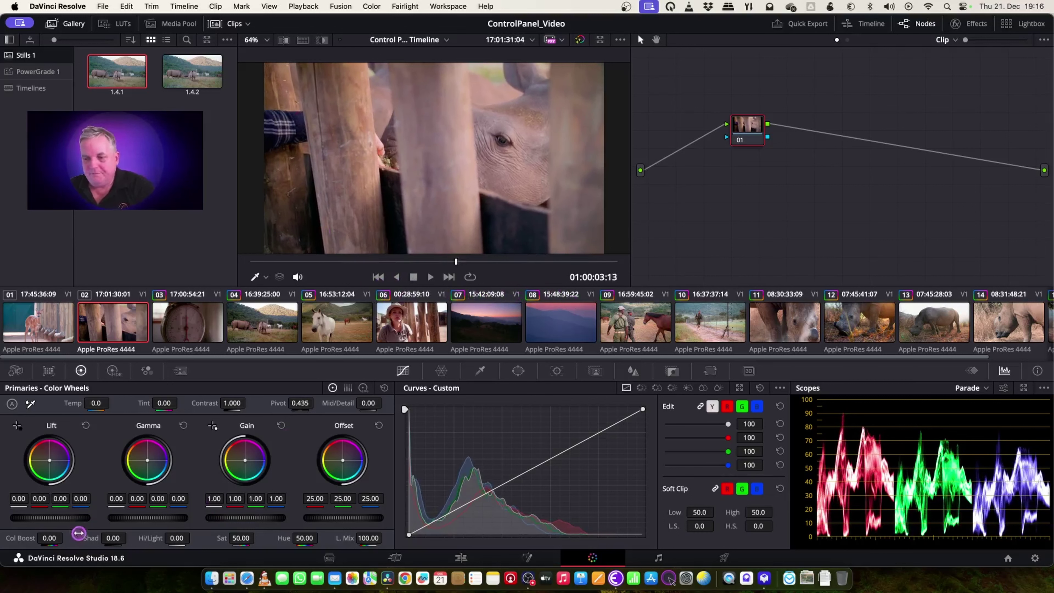
left_click_drag(45, 519, 48, 519)
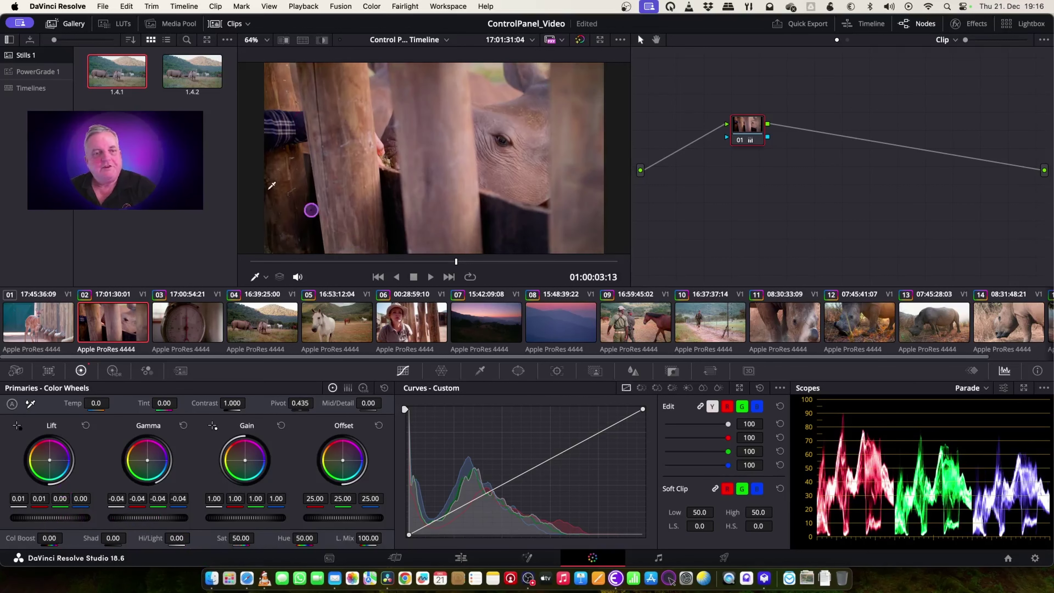
Step: Grade antelope clip 1 with Gain 0.94 and Lift -0.09, warming the shadows with Lift at red -0.06, green -0.10 and blue -0.11
left_click(49, 326)
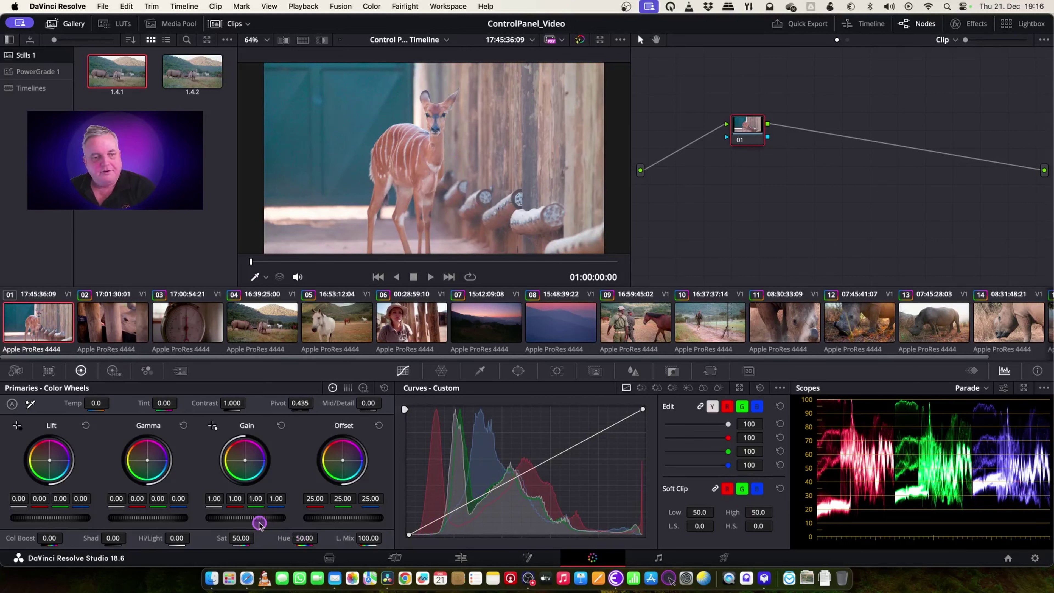
left_click_drag(260, 519, 249, 519)
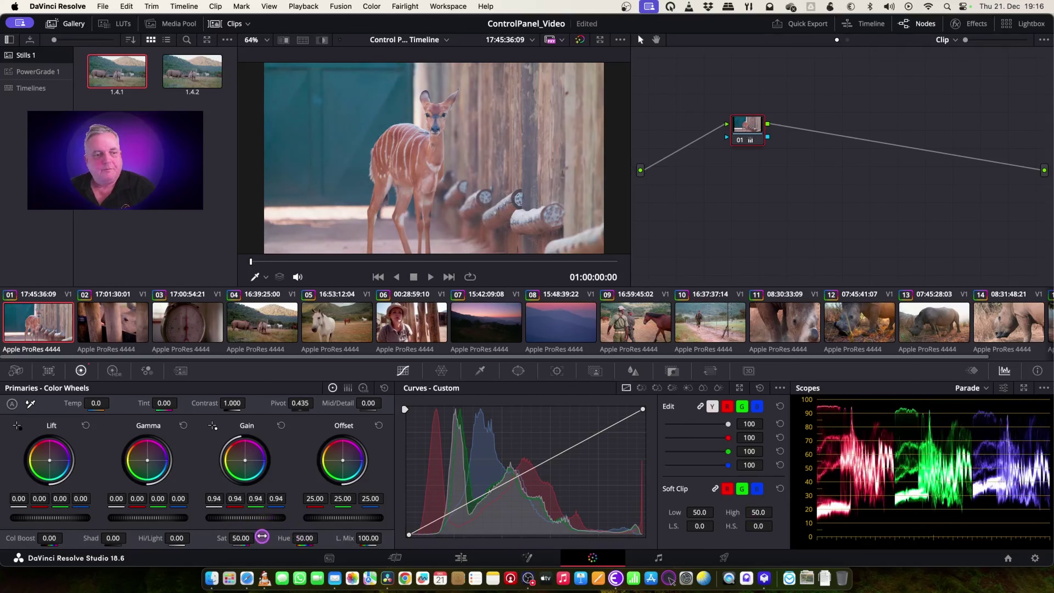
left_click_drag(68, 518, 18, 519)
left_click_drag(49, 459, 36, 446)
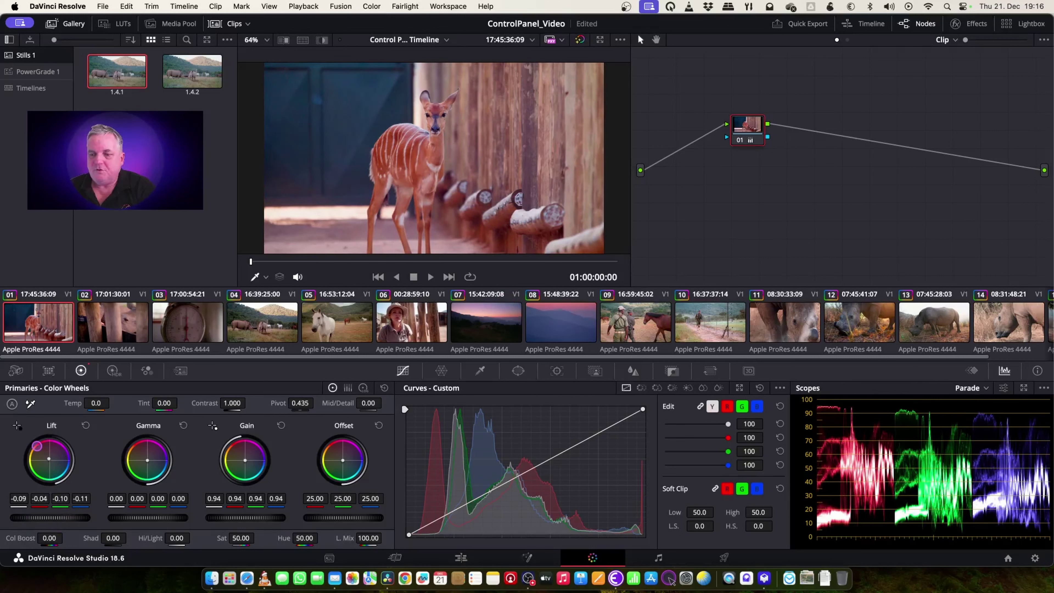
left_click_drag(50, 520, 87, 517)
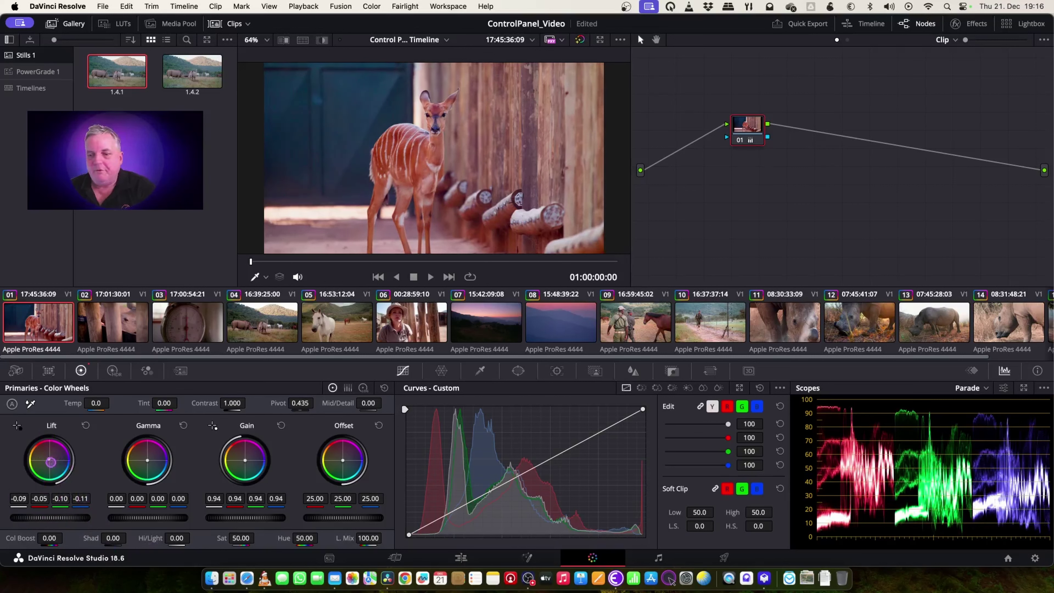
left_click_drag(50, 461, 49, 459)
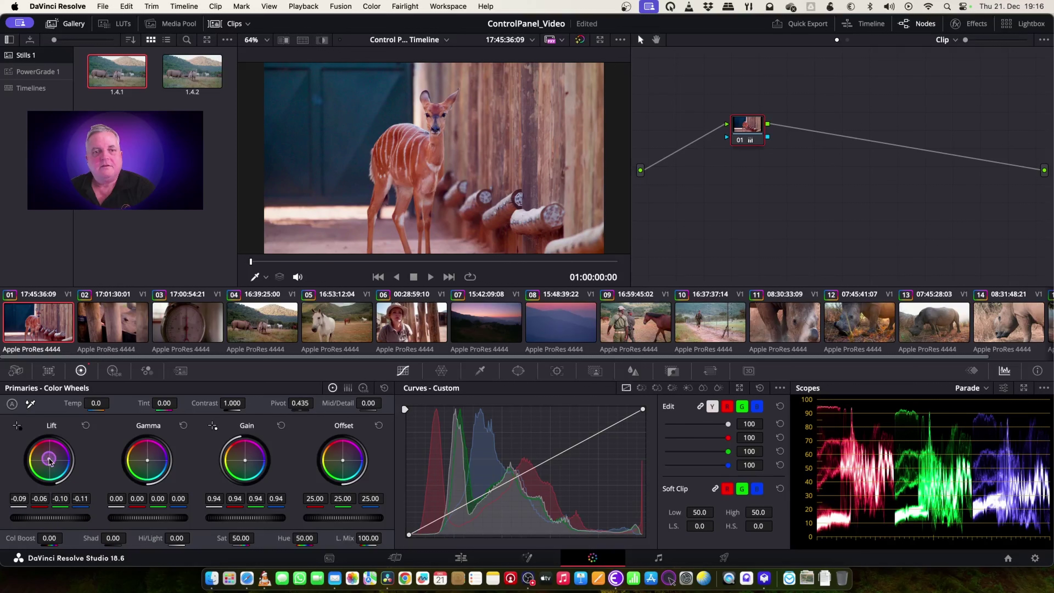
Step: Cool antelope clip 1's highlights with Gain at red 0.92, green 0.95 and blue 0.95, and set its Gamma to 0.04
left_click_drag(249, 459, 249, 460)
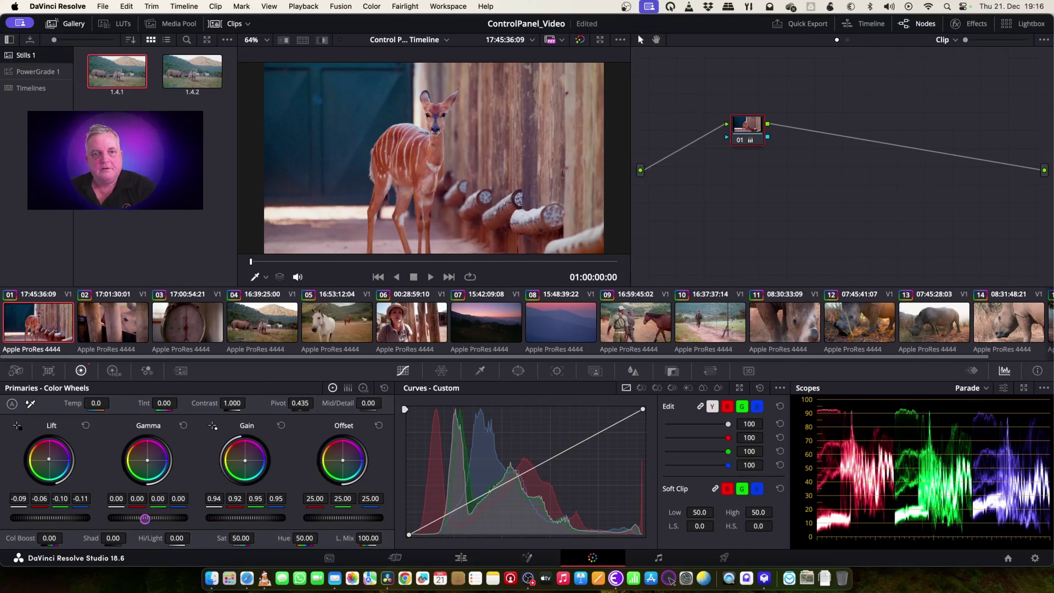
left_click_drag(145, 518, 152, 519)
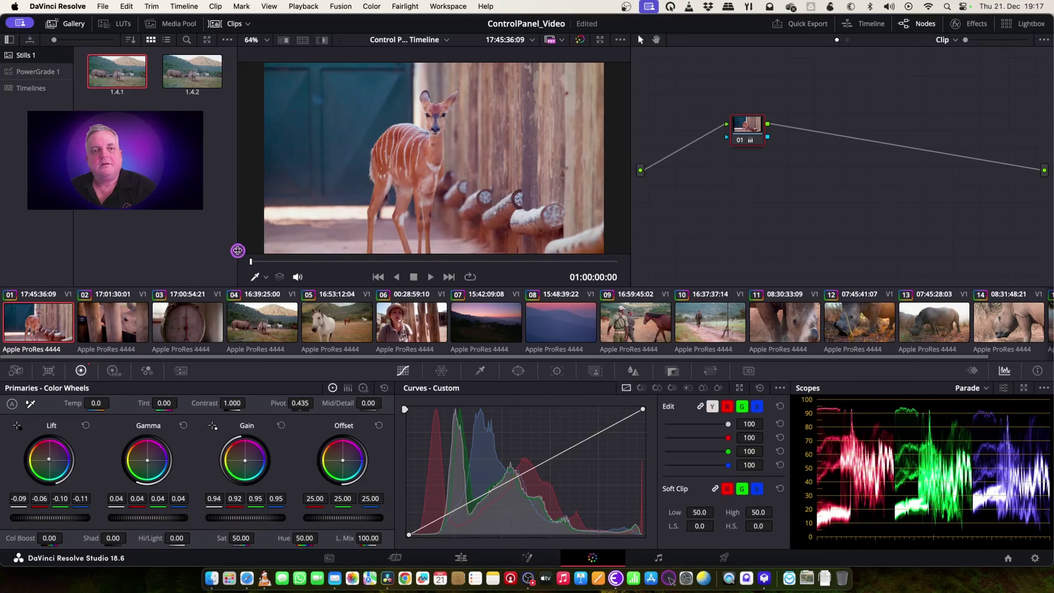
Step: Compare clips 2 to 5 and balance white horse clip 5 with Gain at red 1.02, green 1.05 and blue 0.98
left_click(131, 331)
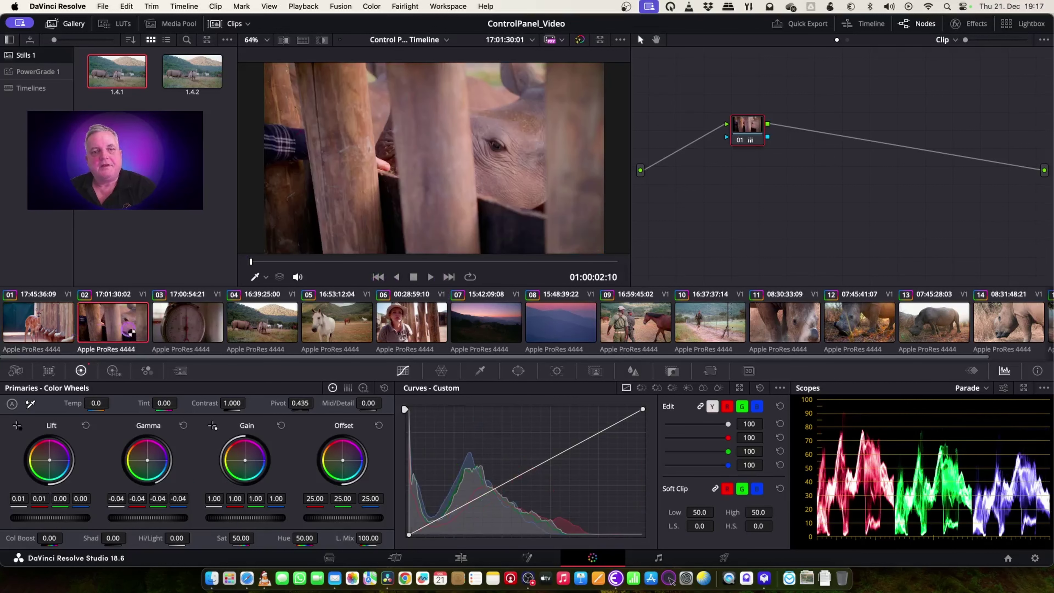
left_click(203, 321)
left_click(249, 318)
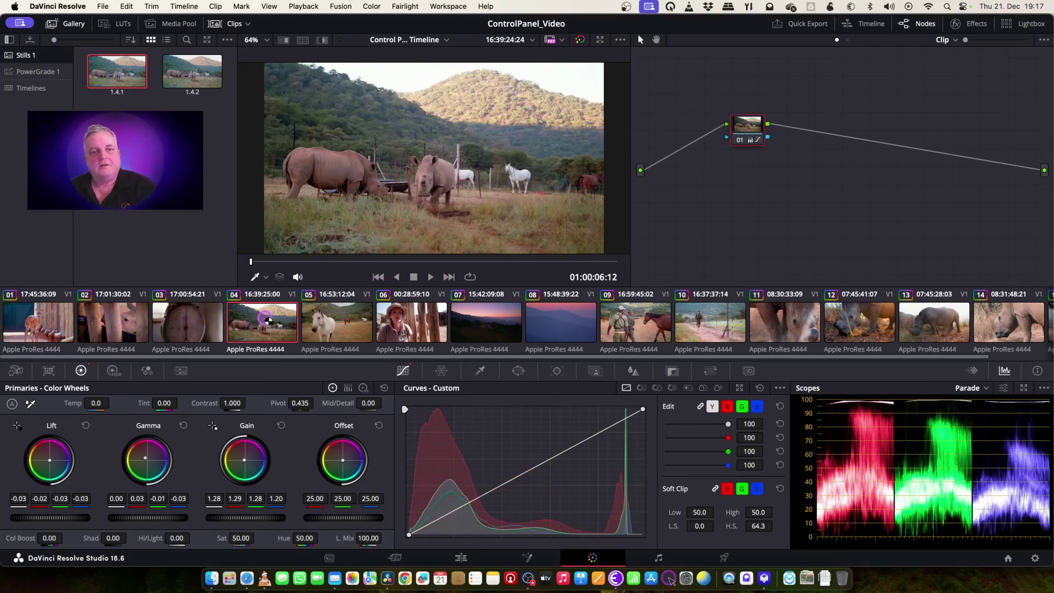
left_click(361, 318)
left_click(335, 319)
left_click(244, 463)
left_click_drag(244, 460, 245, 460)
left_click(45, 484)
left_click(274, 312)
left_click(325, 311)
left_click(814, 224)
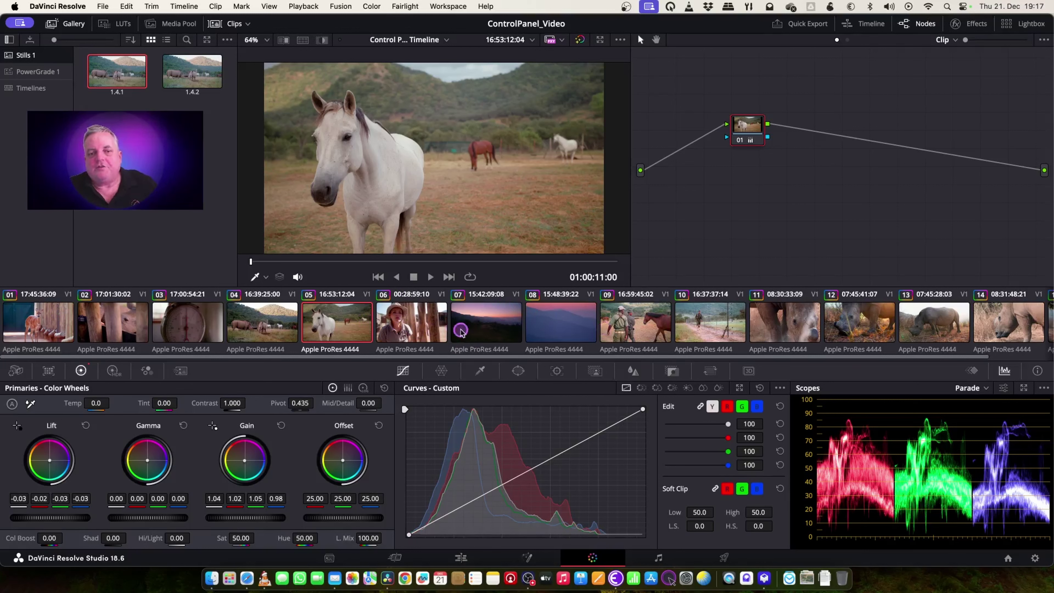
Step: Add a serial node to clip 6 of the woman in the hat, using the Six Vector - Blue preset and saturation 99
left_click(410, 330)
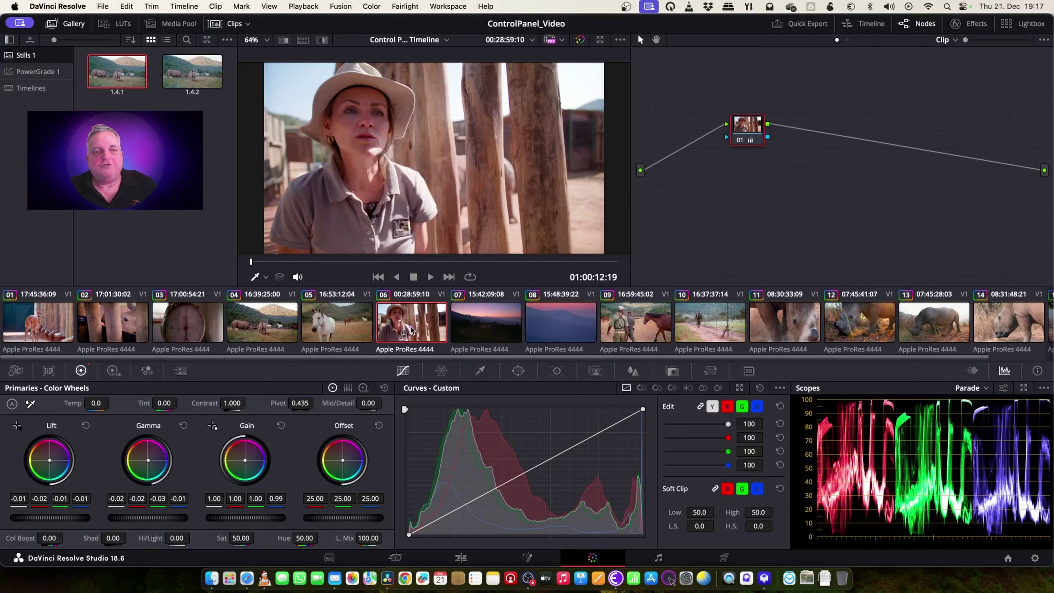
key("alt+s")
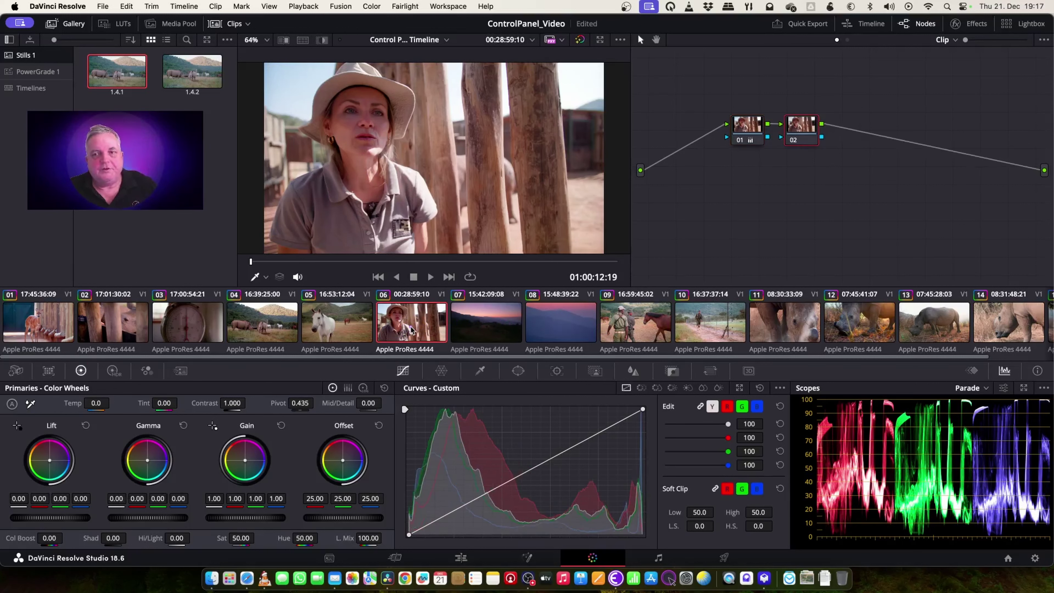
left_click_drag(770, 135, 782, 137)
left_click(371, 6)
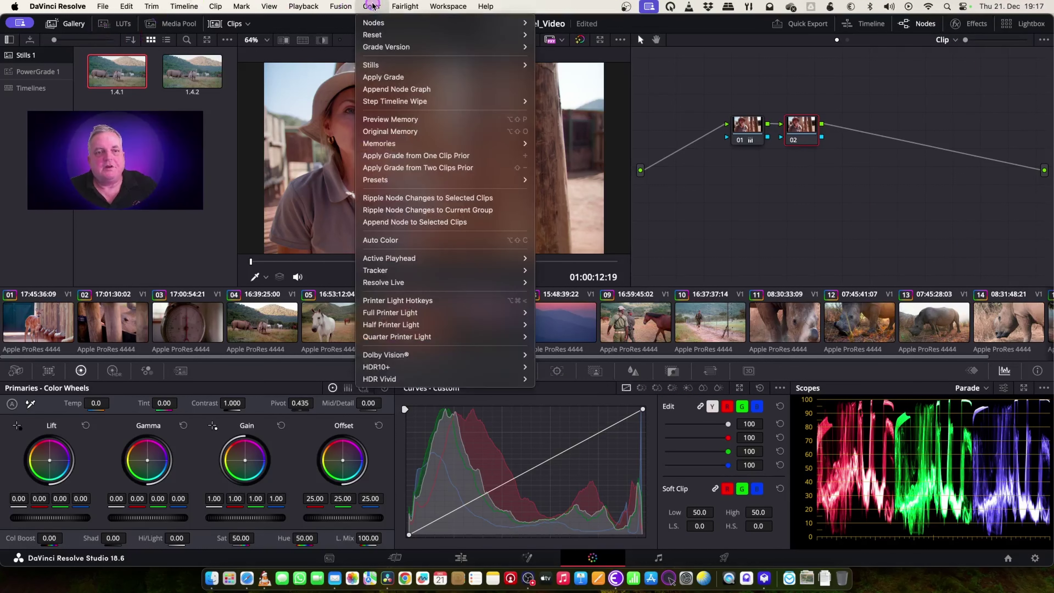
mouse_move(381, 178)
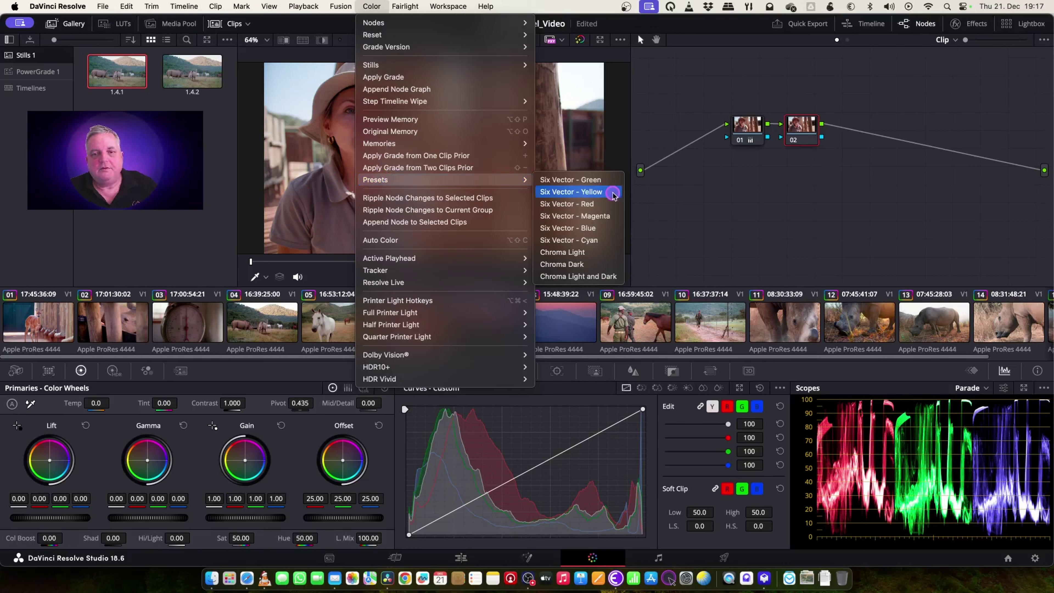
left_click(593, 229)
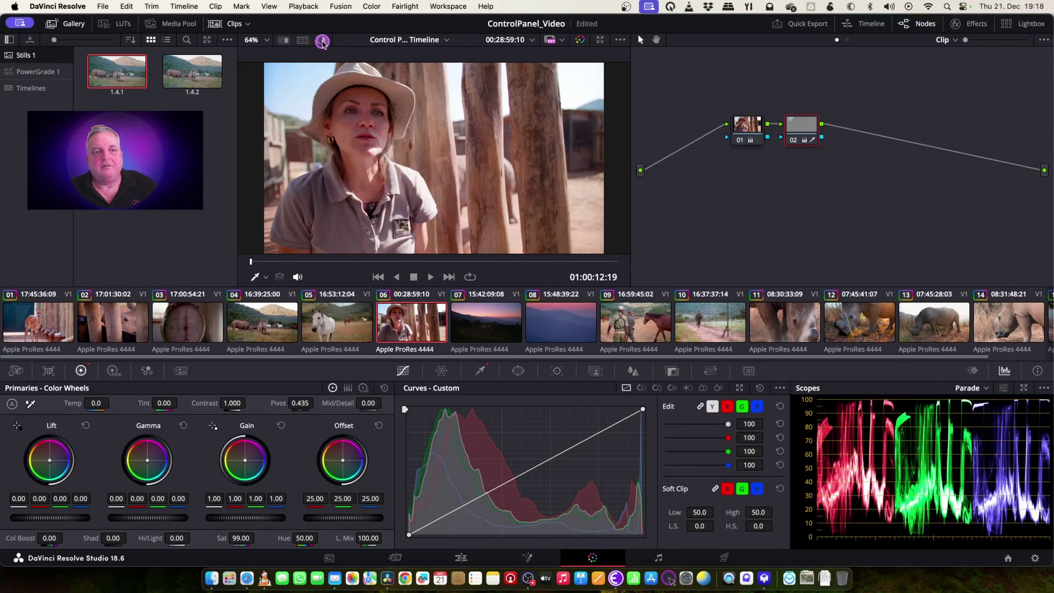
Step: Check clip 6's blue selection in Highlight view and show its HSL Qualifier settings
left_click(323, 42)
left_click(323, 42)
left_click(324, 42)
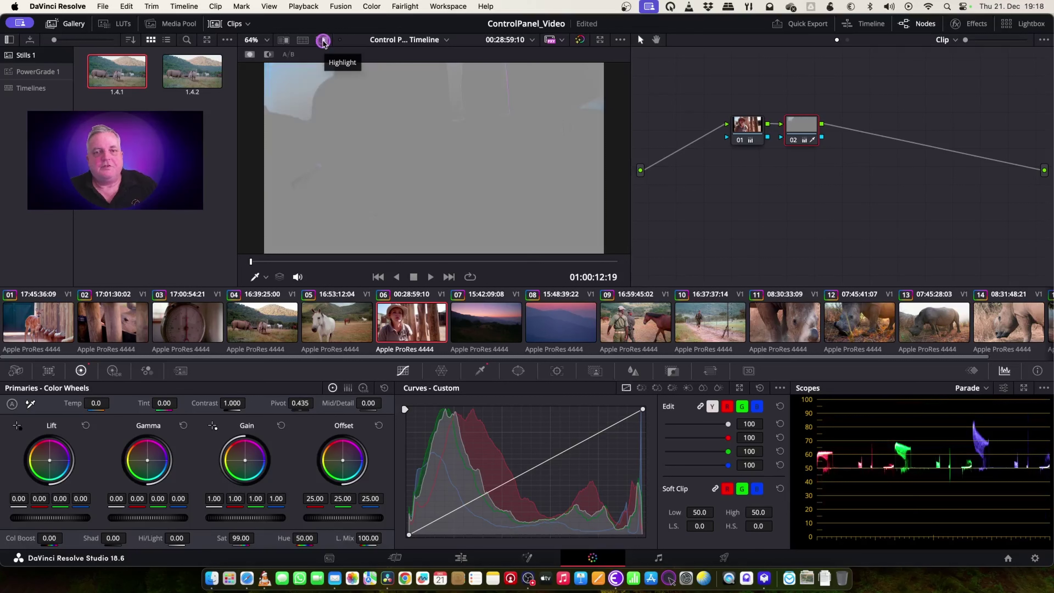
left_click(324, 42)
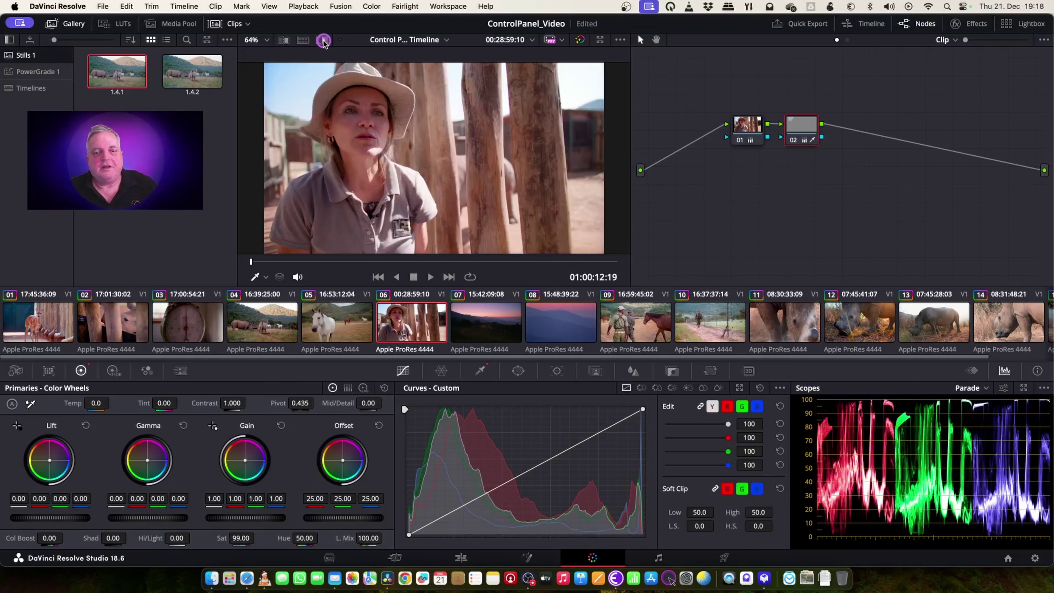
left_click(480, 370)
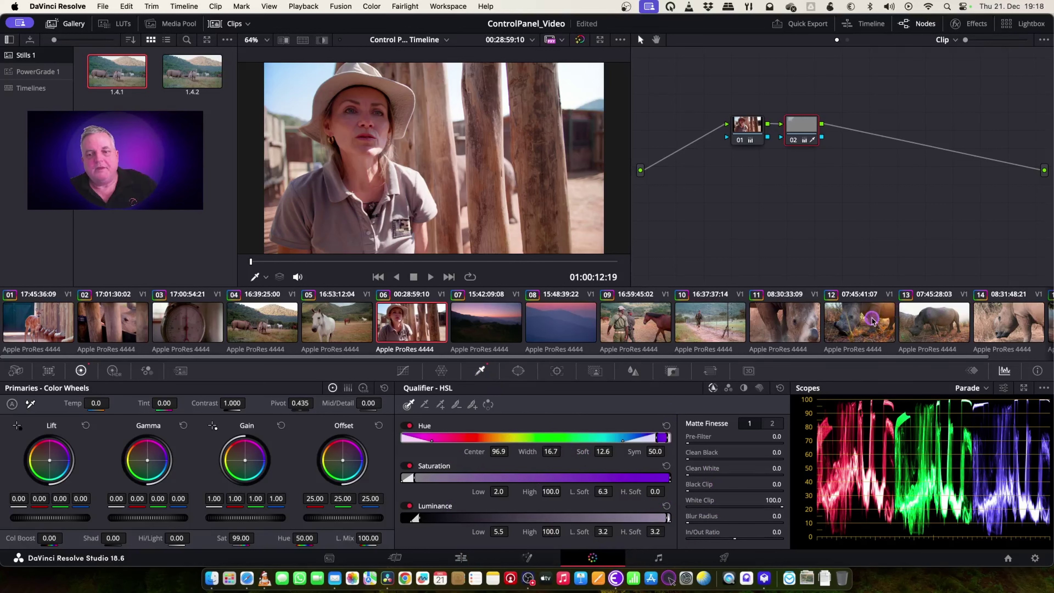
Step: Add a serial node to rhino clip 4 and apply the Six Vector - Green preset to it
left_click(254, 321)
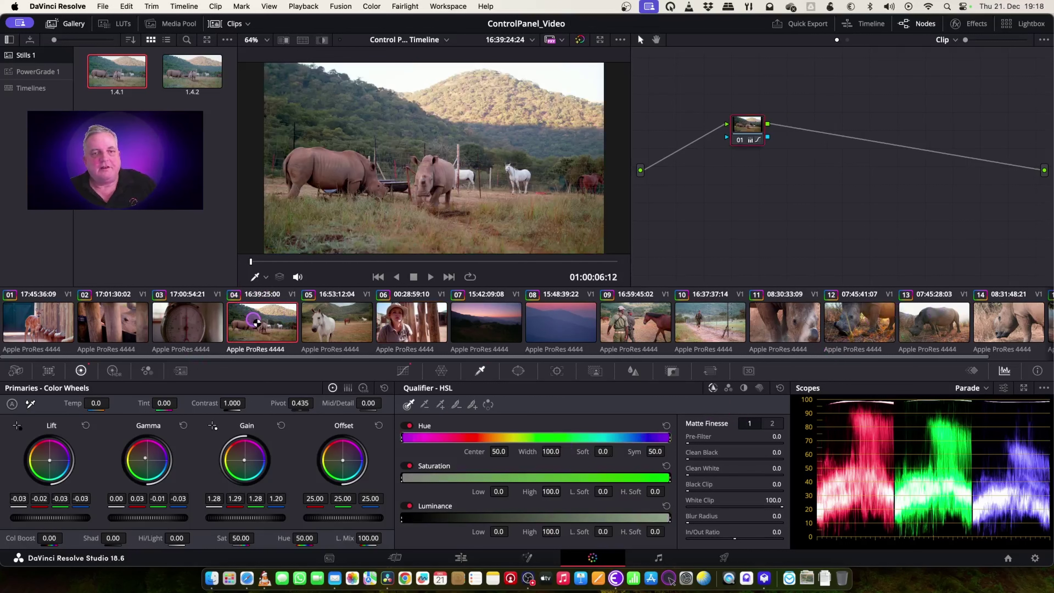
key("alt+s")
left_click(363, 127)
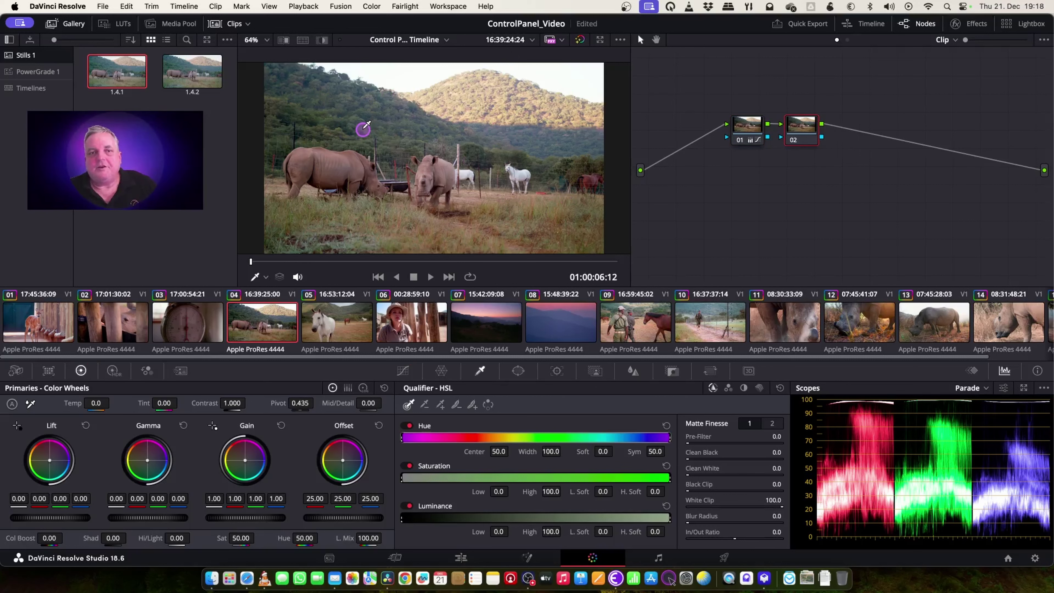
left_click(377, 6)
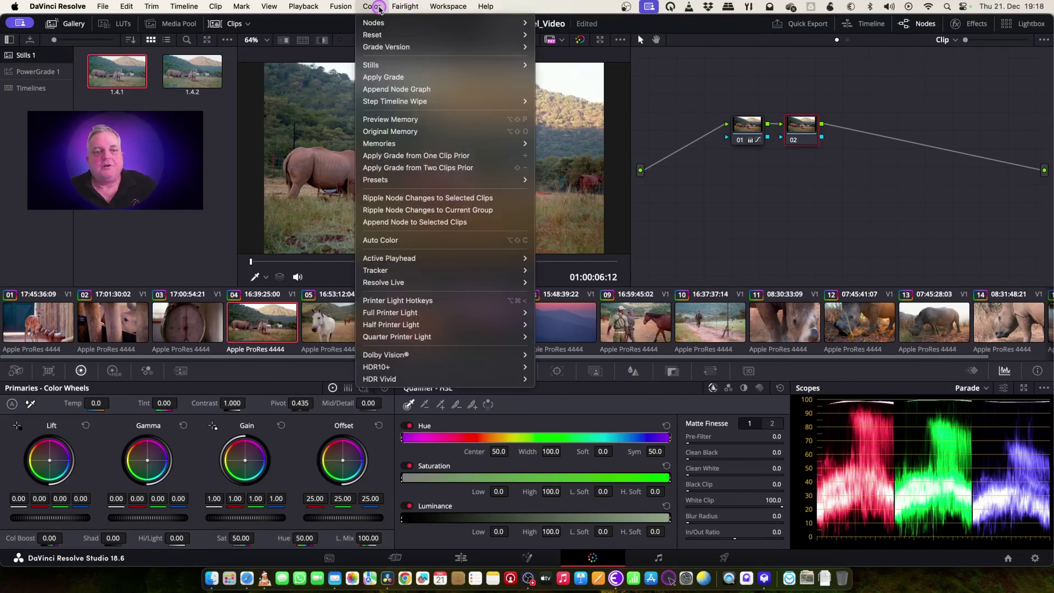
left_click(385, 180)
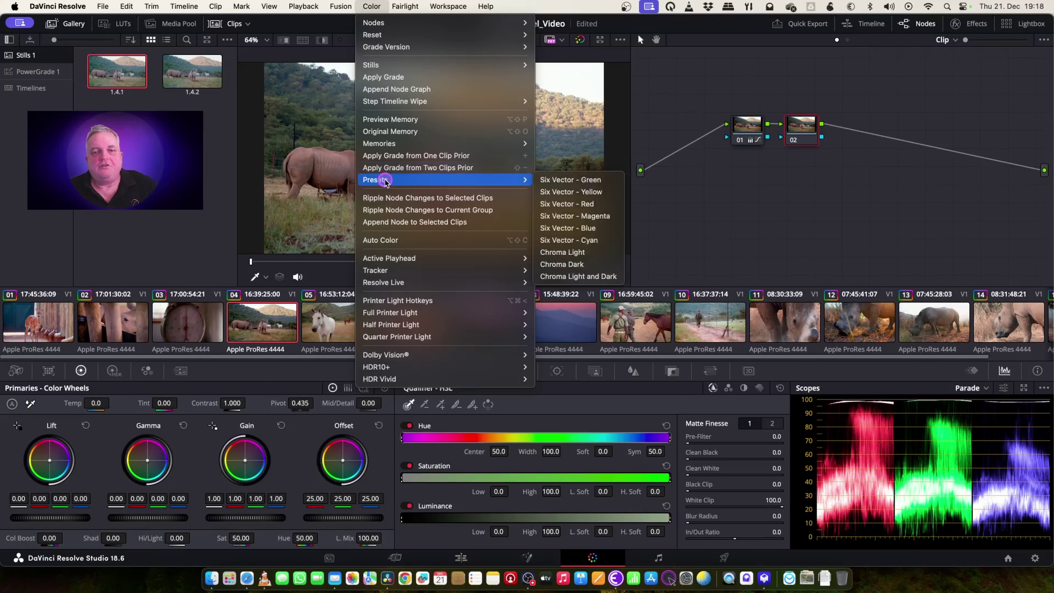
left_click(597, 180)
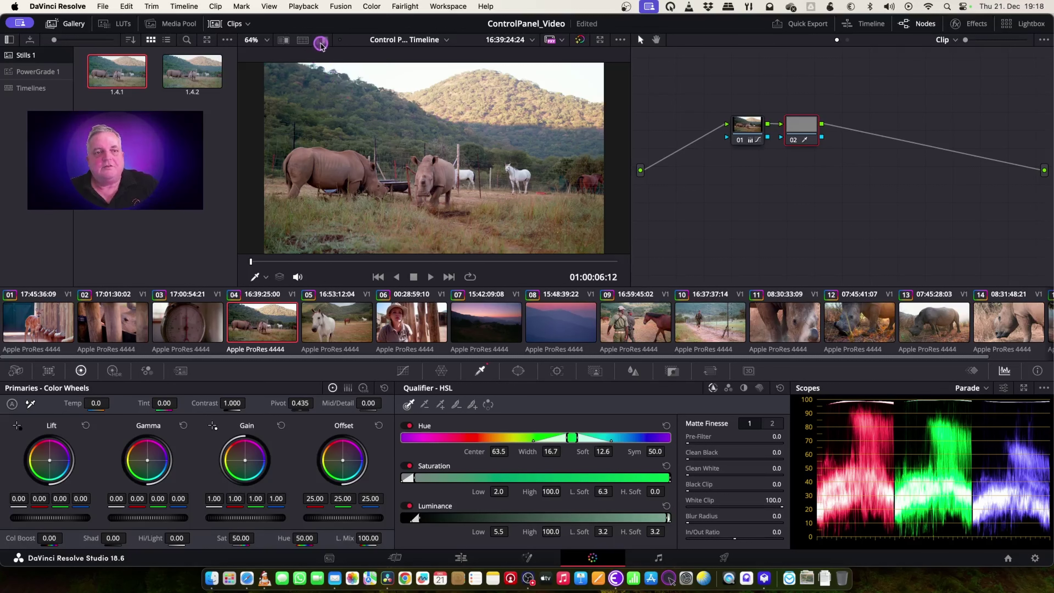
Step: Set the qualifier's Hue Center to 39.7 using Highlight view, and give the selected foliage Sat 56.60 and Hue 47.40
left_click(321, 40)
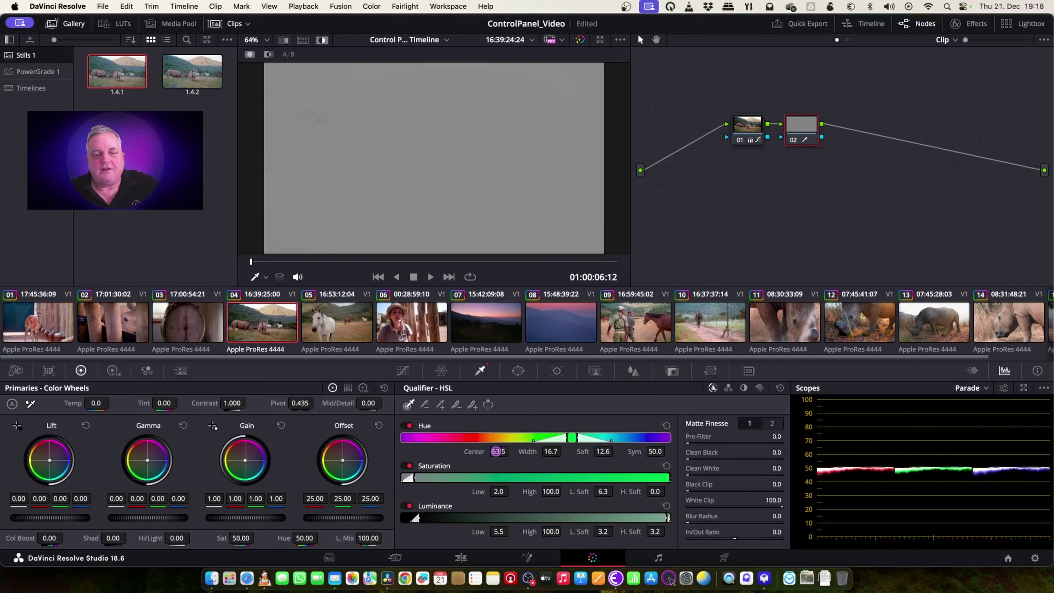
left_click_drag(495, 451, 365, 458)
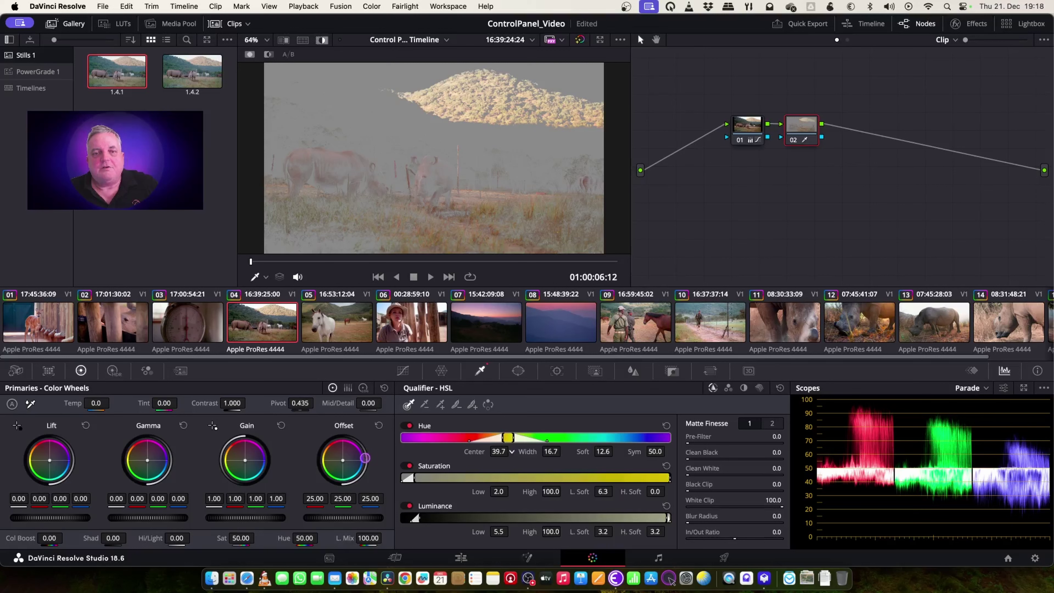
left_click(322, 40)
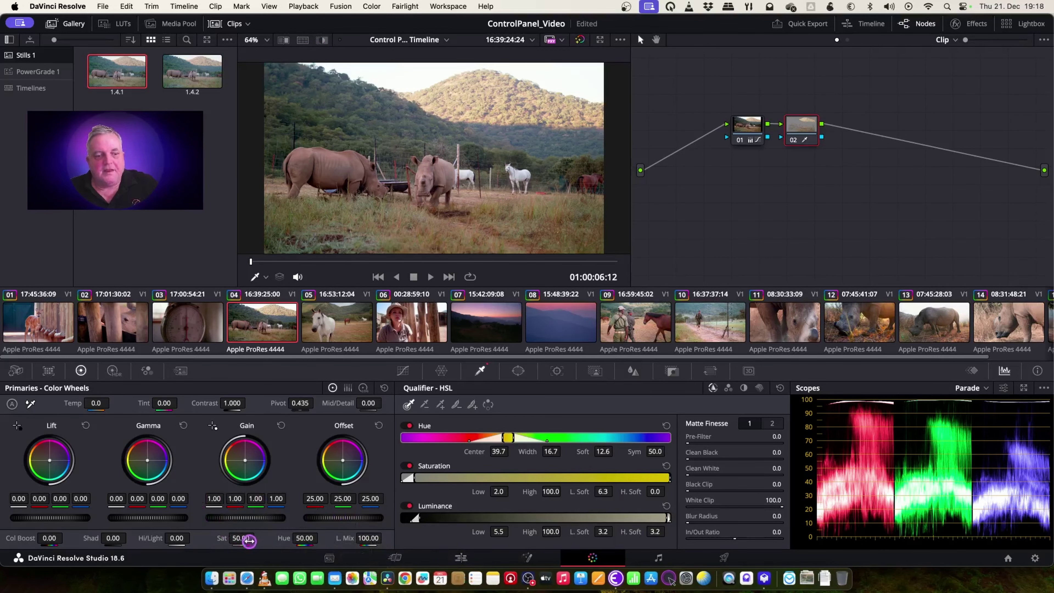
left_click_drag(241, 538, 299, 542)
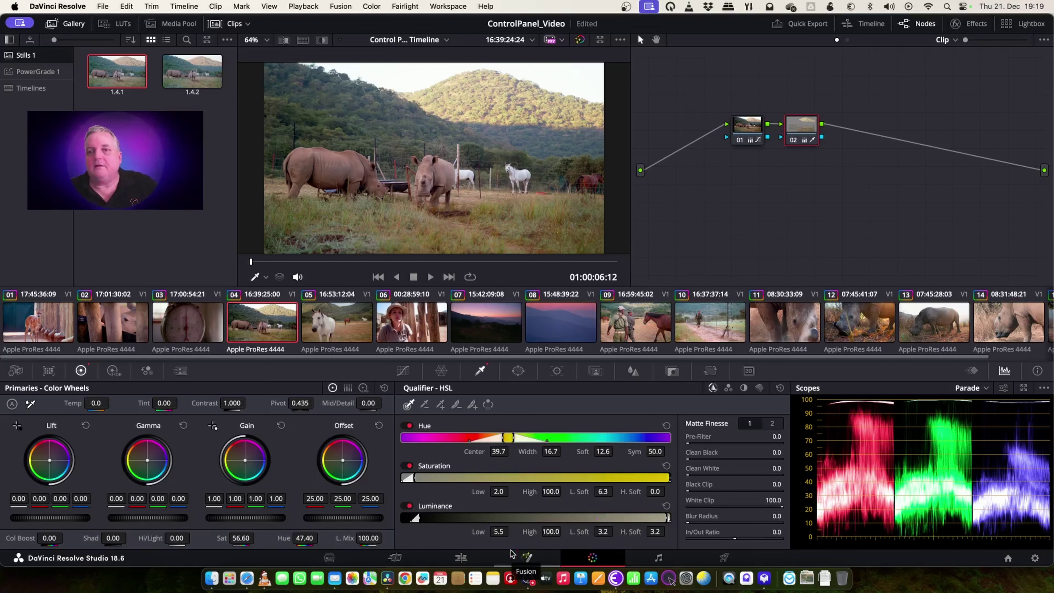
Step: Add a third serial node to clip 4 and qualify the pale sky by sampling it in Highlight view
key("alt+s")
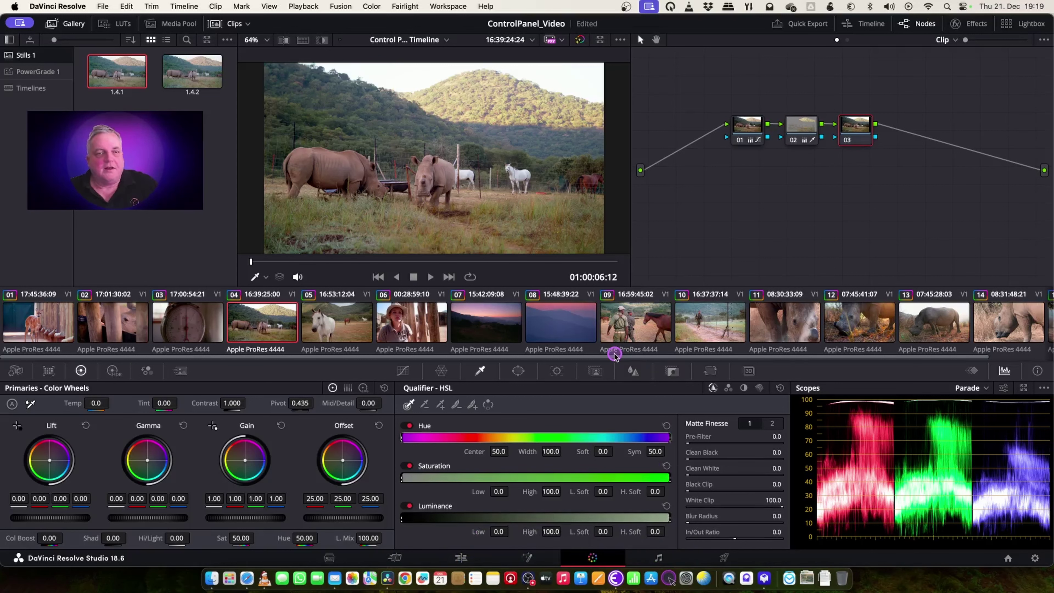
left_click_drag(519, 108, 573, 137)
left_click_drag(494, 453, 1038, 452)
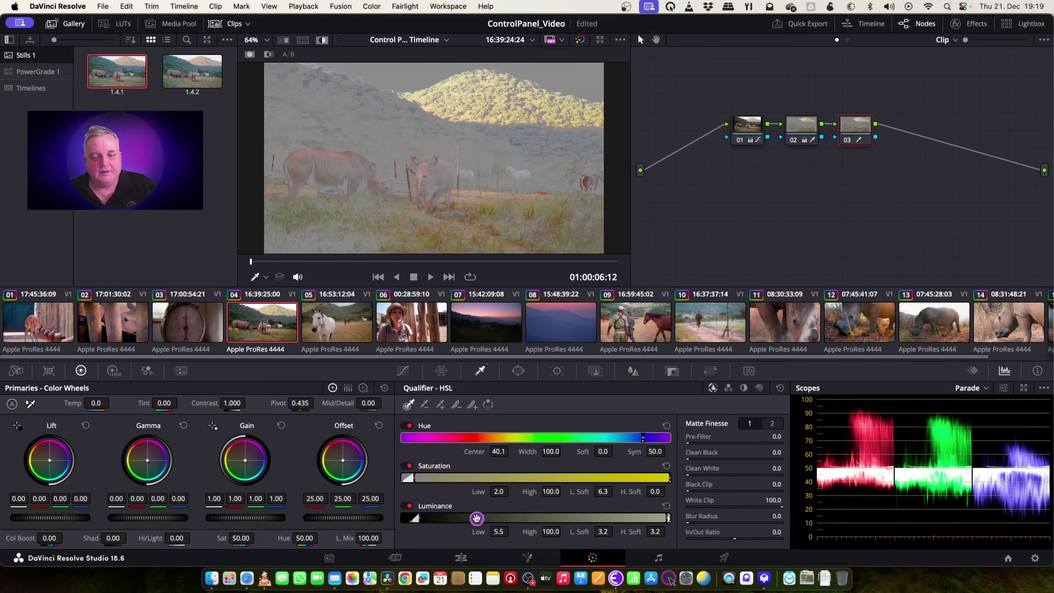
left_click(407, 76)
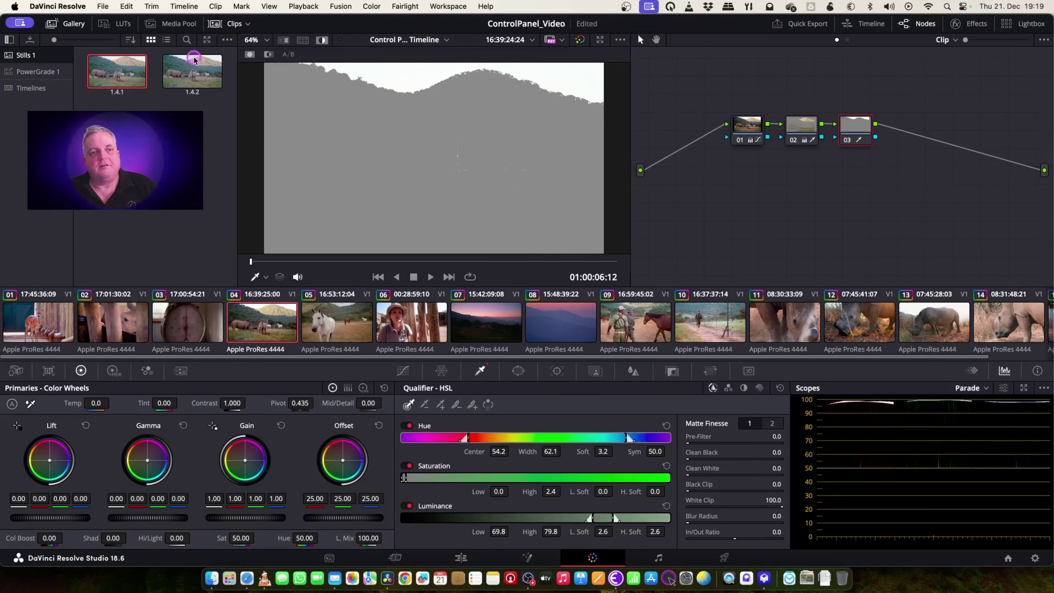
left_click(322, 40)
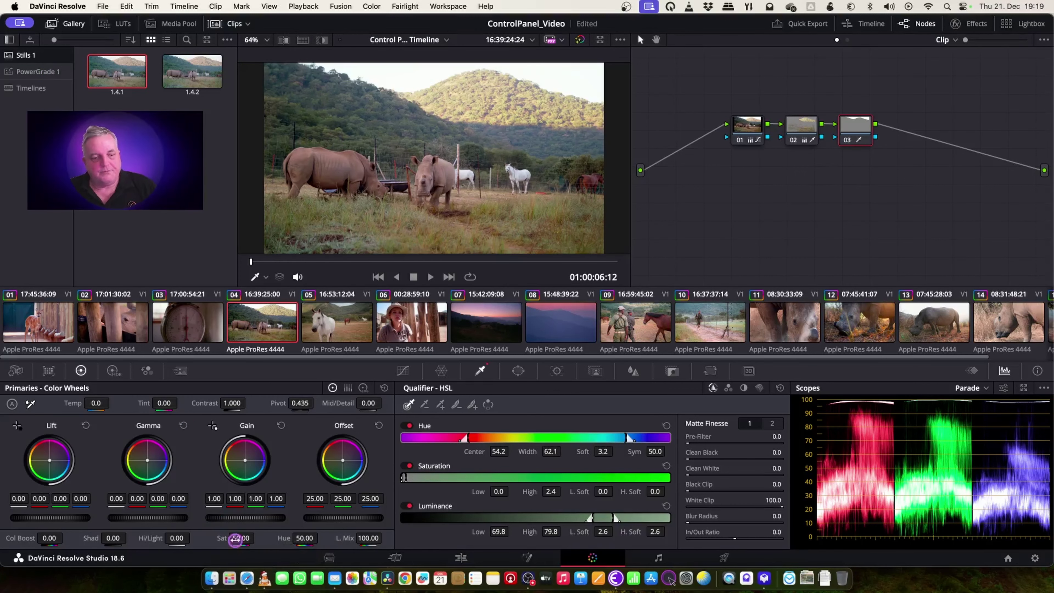
Step: Tint clip 4's sky blue with Gain at master 0.90, red 0.72, green 0.91, blue 1.31 and Hue 48.60, and save the project
left_click_drag(257, 516, 207, 518)
left_click_drag(241, 465, 283, 480)
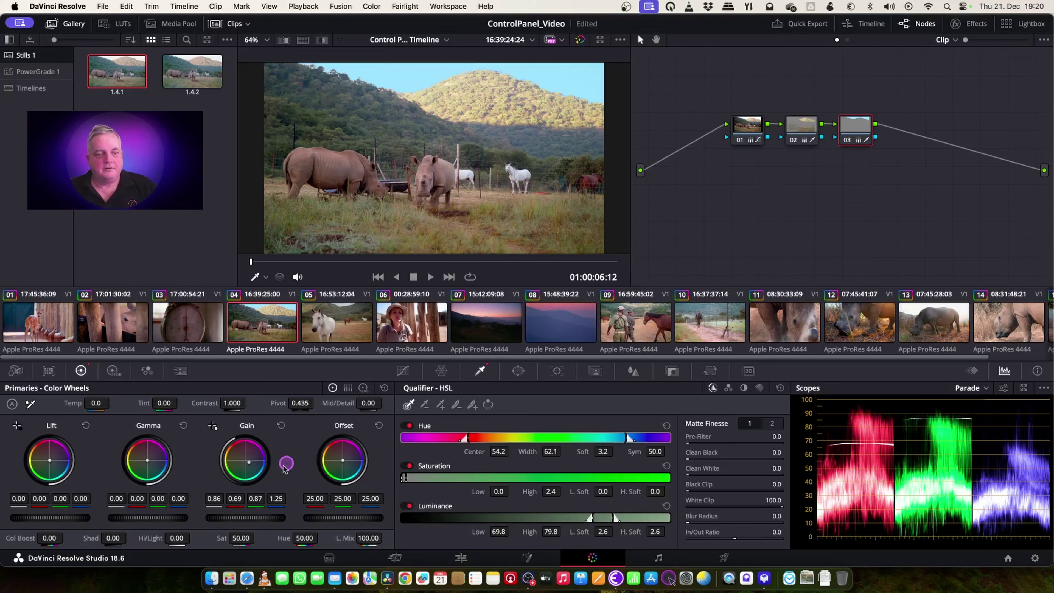
left_click_drag(247, 520, 256, 520)
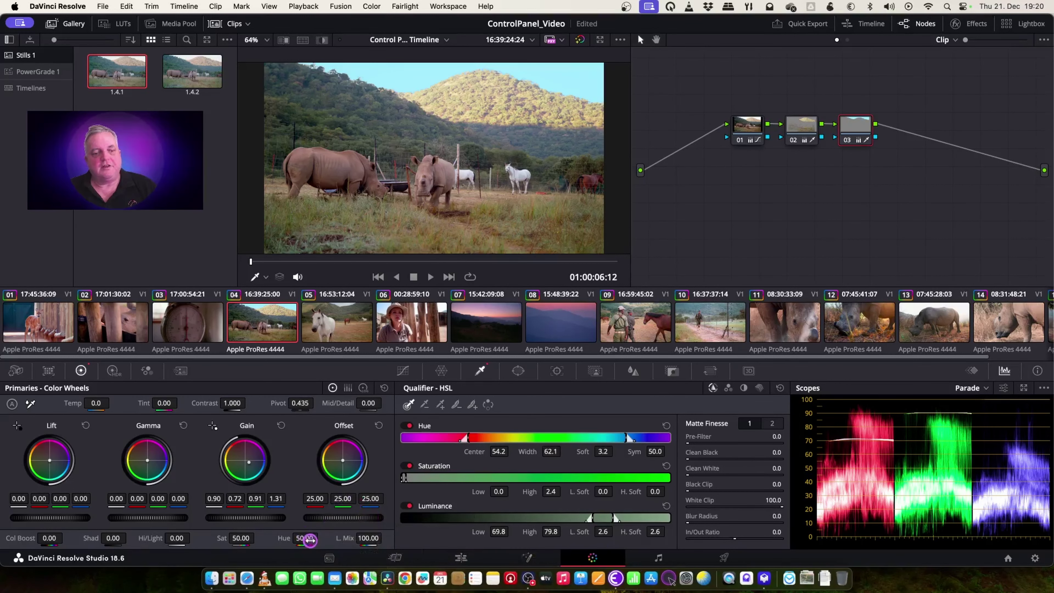
left_click_drag(307, 538, 305, 543)
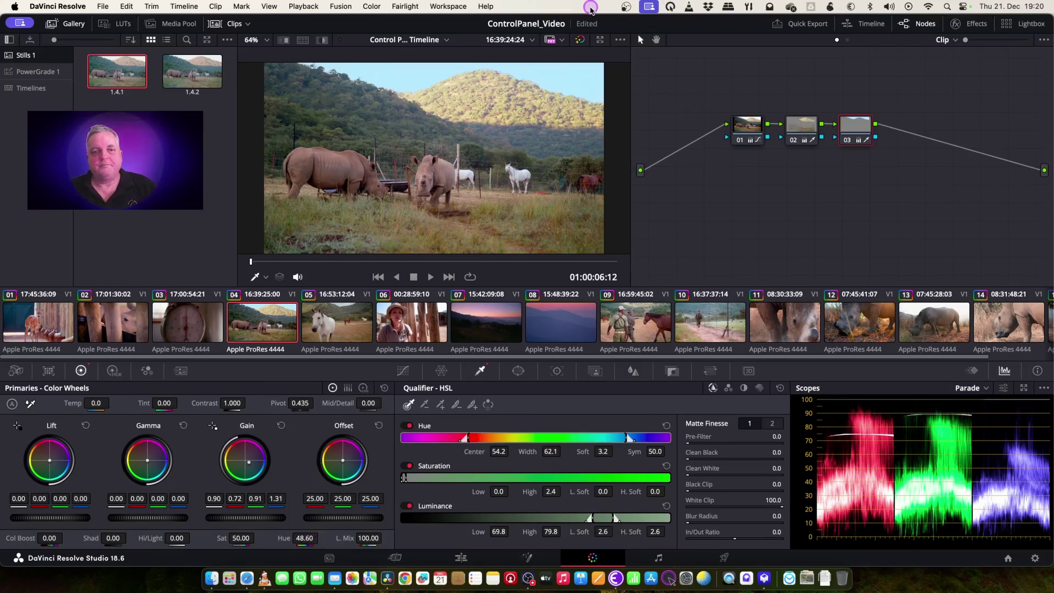
key("super+s")
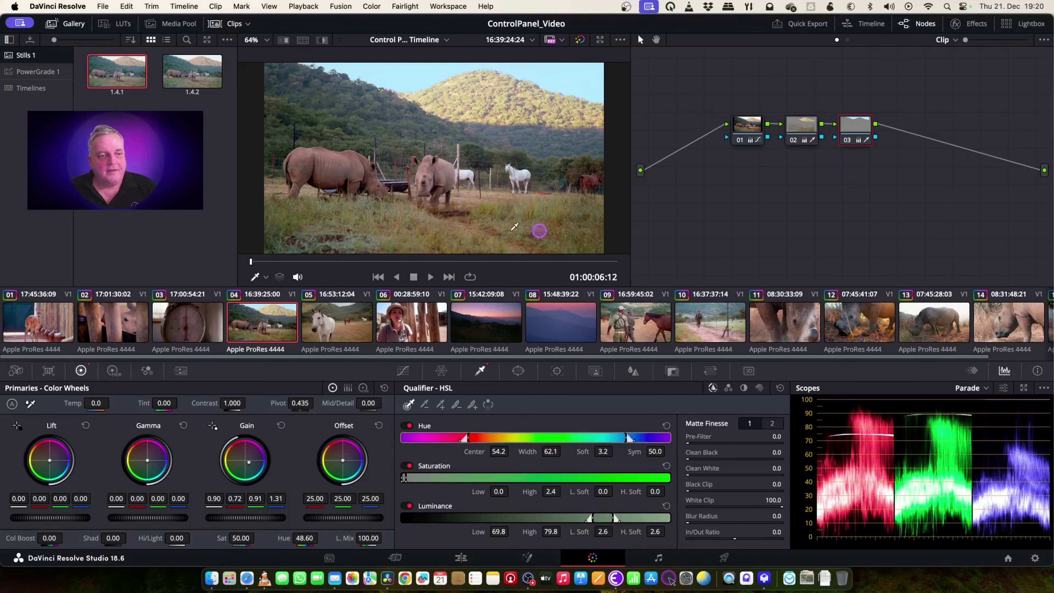
Step: Add a serial node with the Six Vector - Red preset to antelope clip 1 and set its Sat to 40.80
left_click(38, 318)
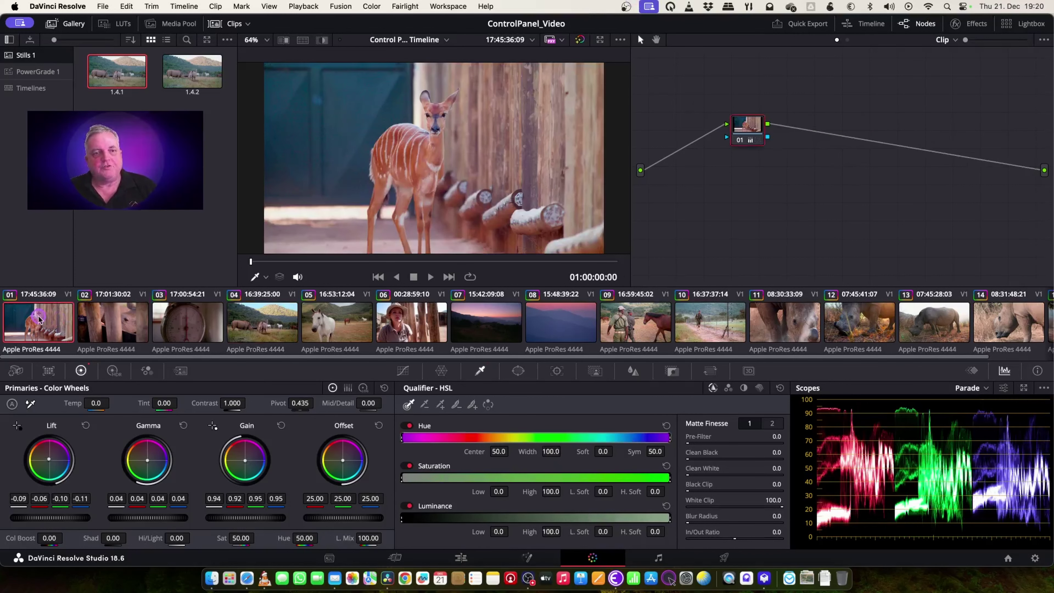
left_click(585, 227)
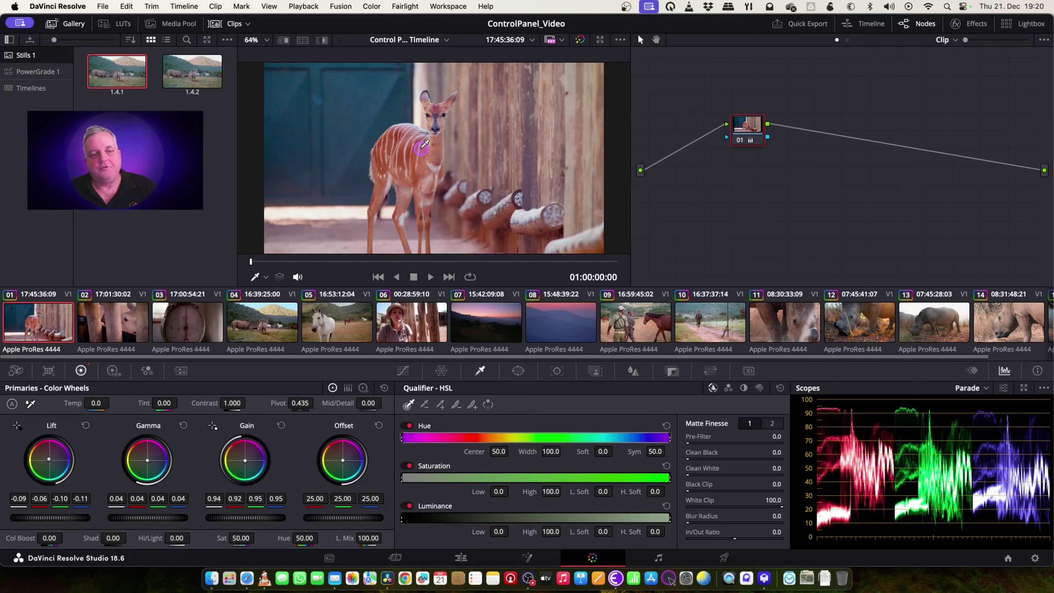
key("alt+s")
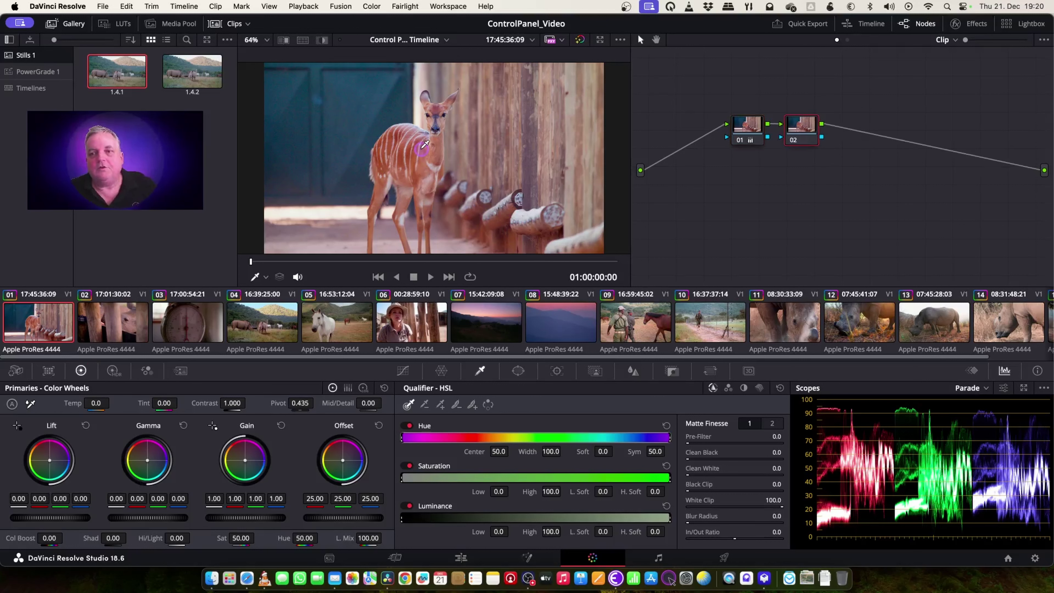
left_click(386, 8)
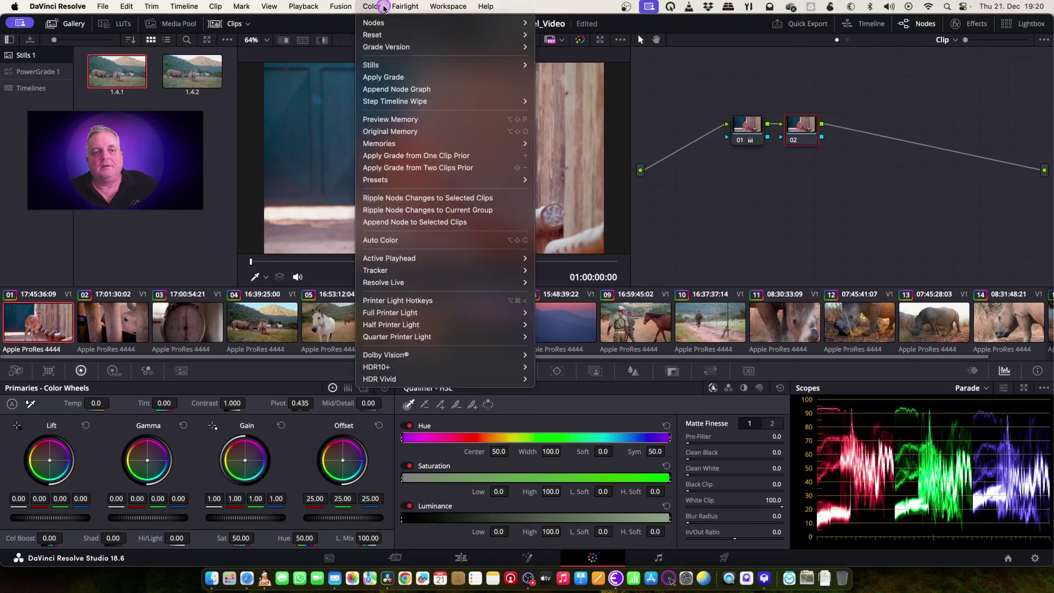
mouse_move(410, 182)
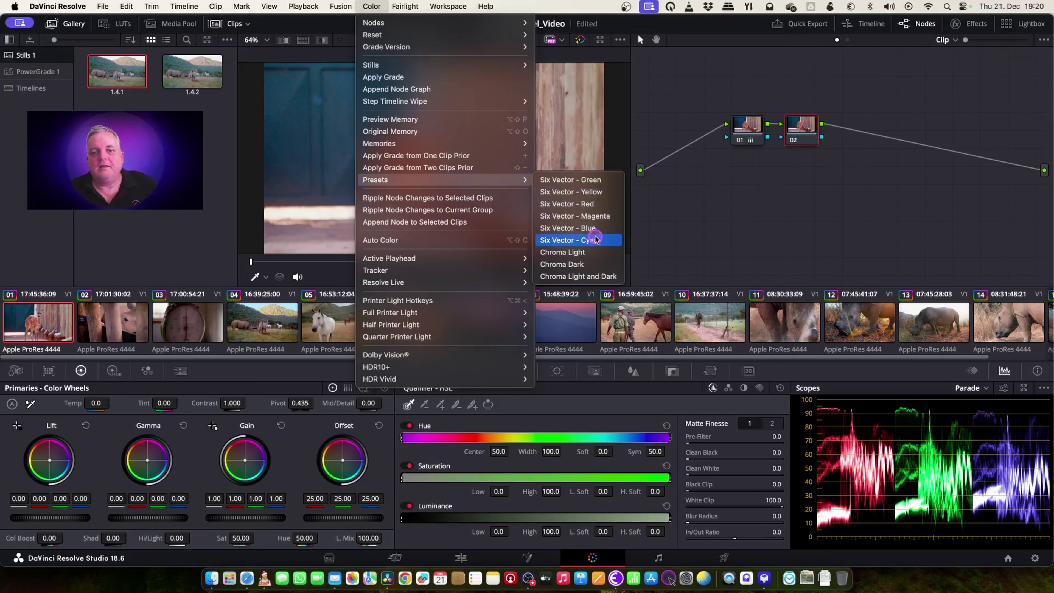
left_click(594, 210)
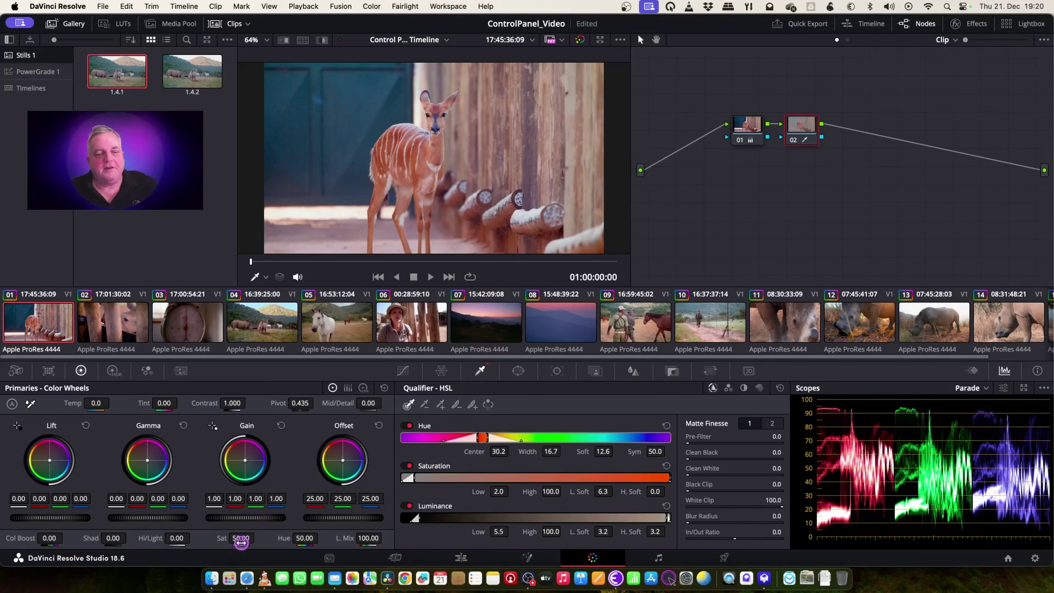
left_click_drag(245, 537, 219, 542)
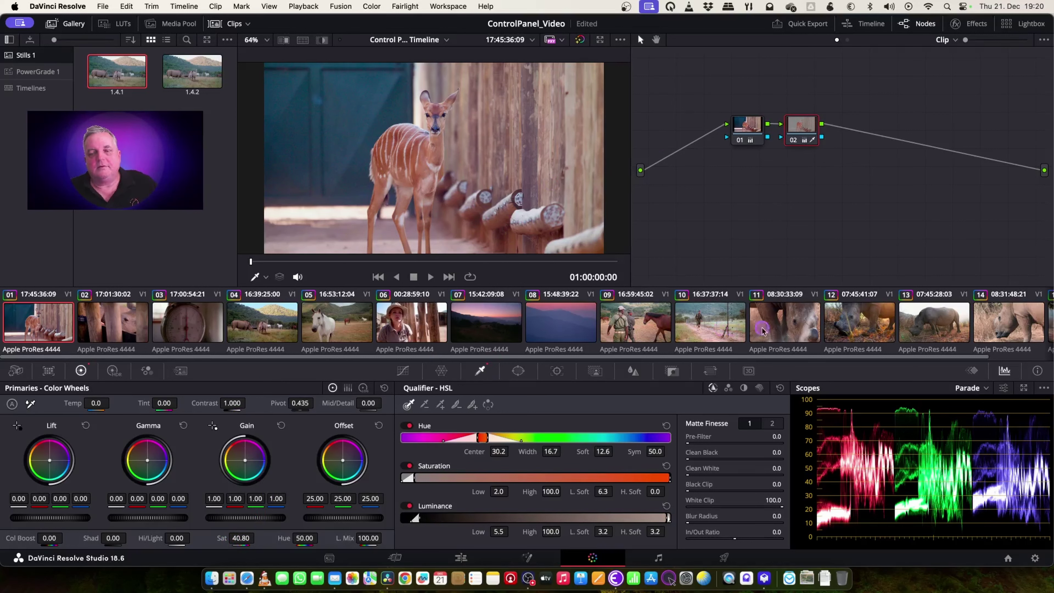
Step: Add a third serial node with the Six Vector - Red preset to clip 6 of the woman in the hat and set its Gamma to 0.03
left_click(854, 323)
left_click(927, 323)
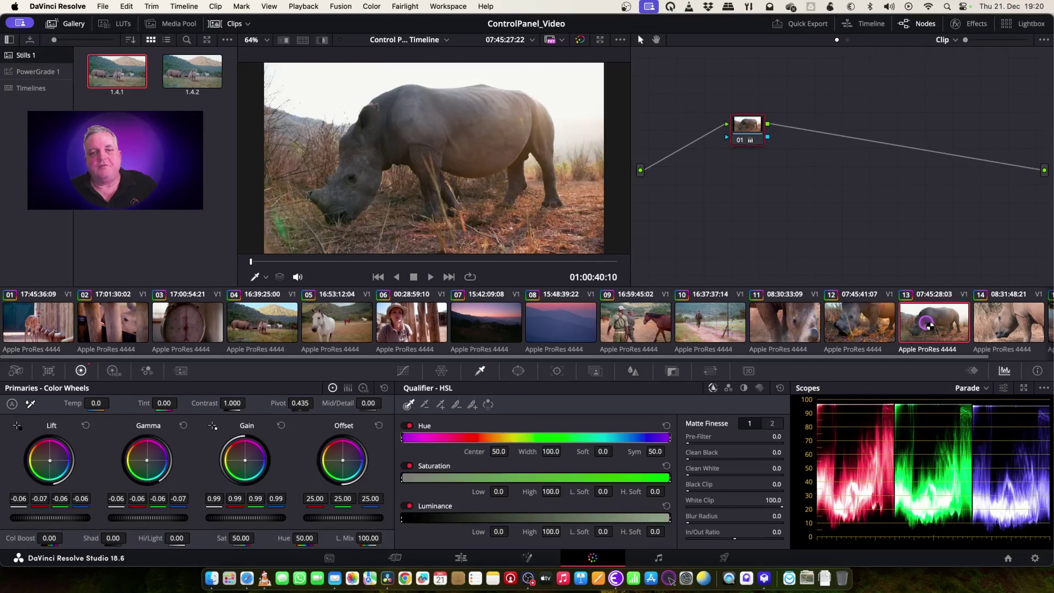
left_click(987, 330)
left_click_drag(939, 360, 683, 365)
left_click(409, 325)
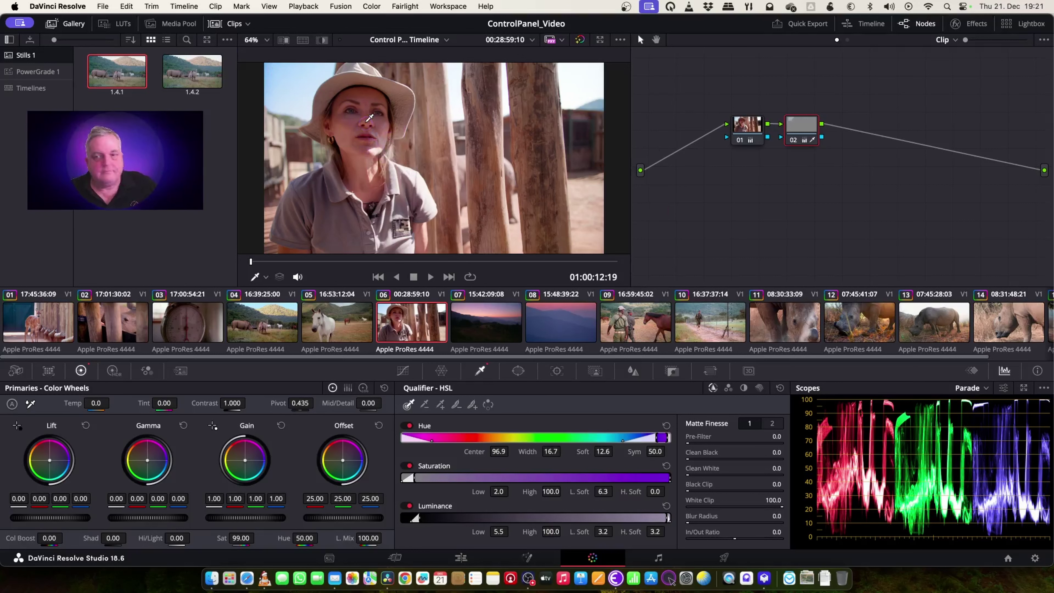
key("alt+s")
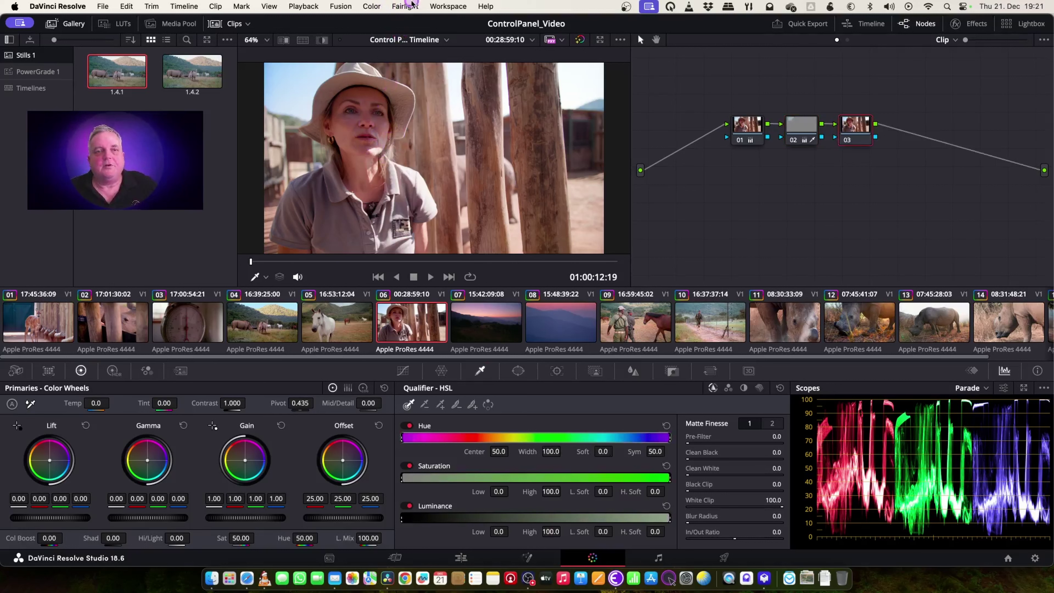
left_click(371, 6)
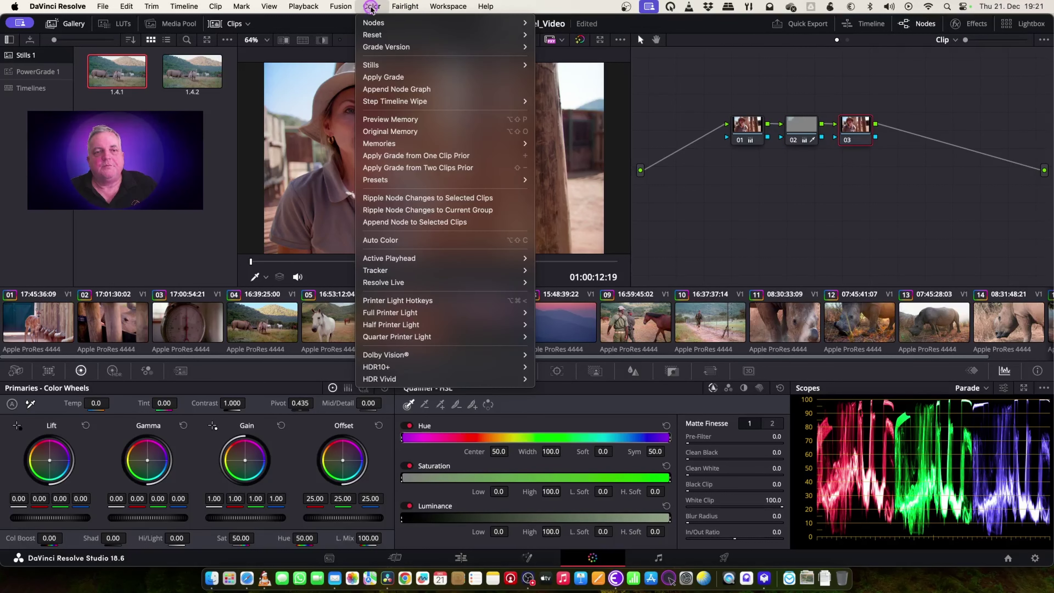
mouse_move(414, 181)
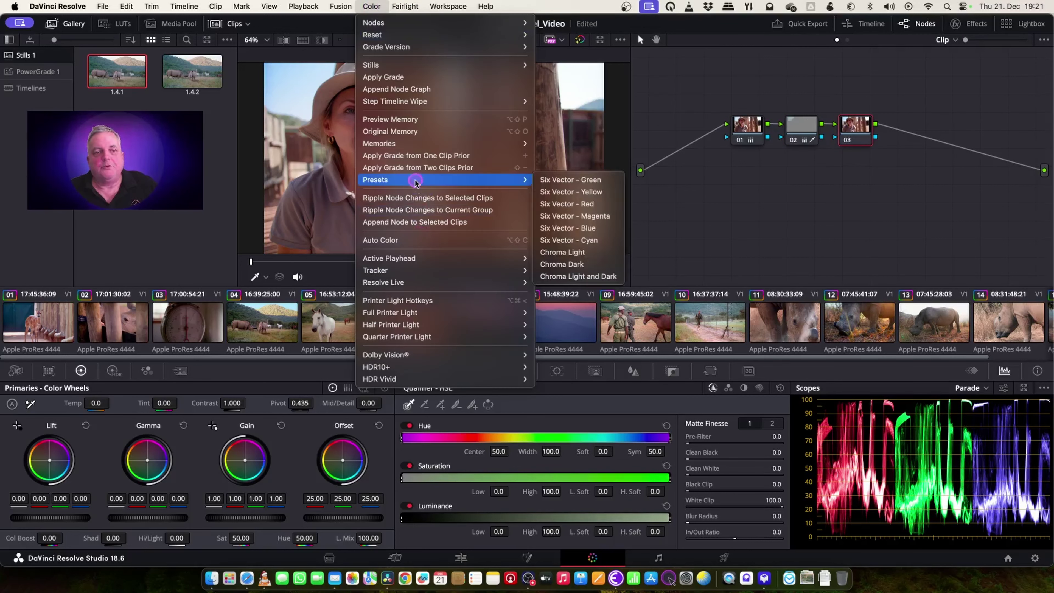
left_click(600, 204)
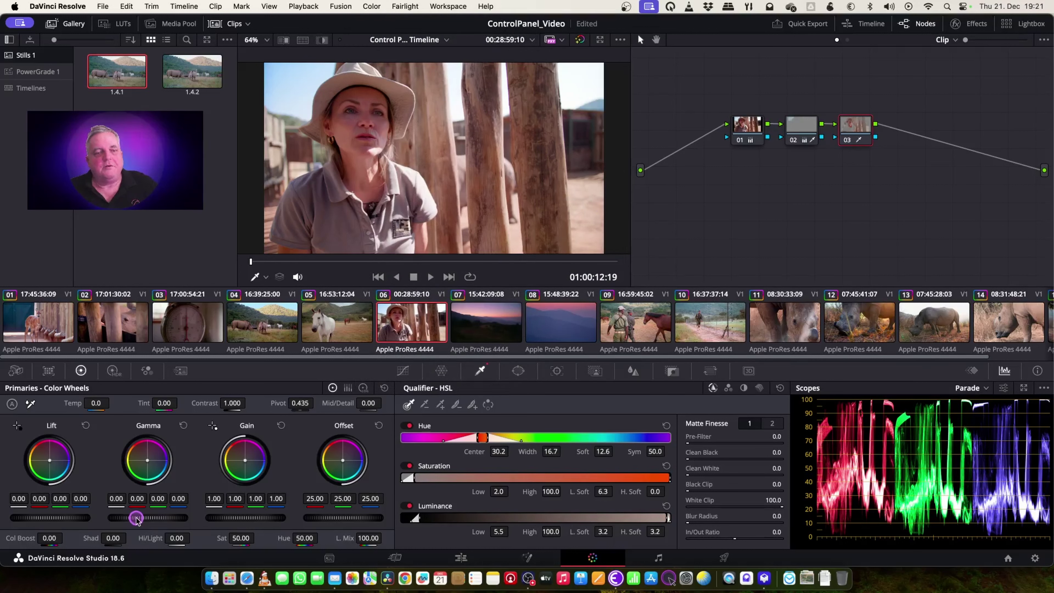
left_click_drag(136, 517, 188, 519)
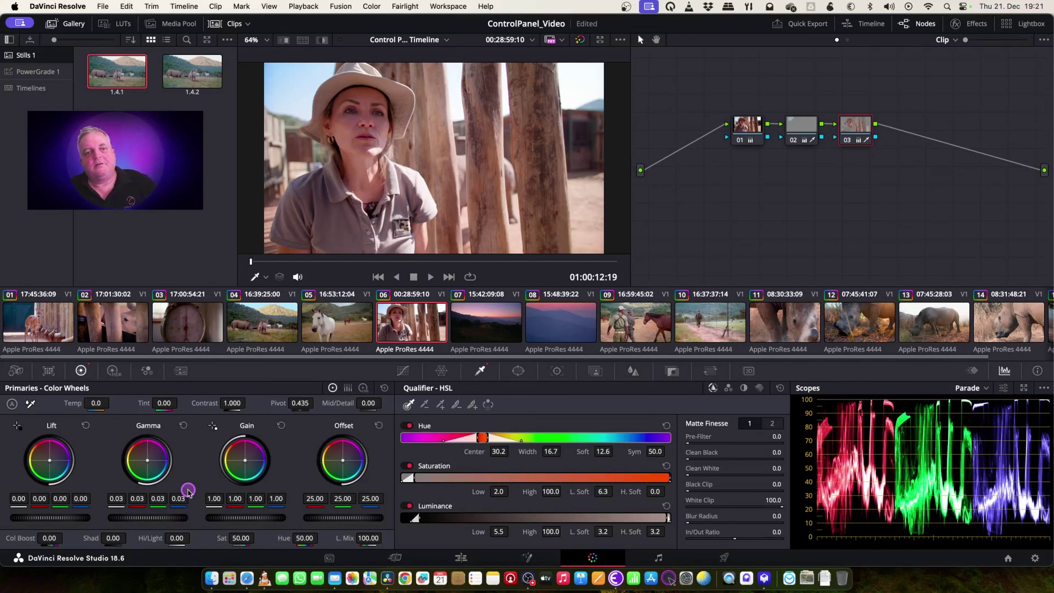